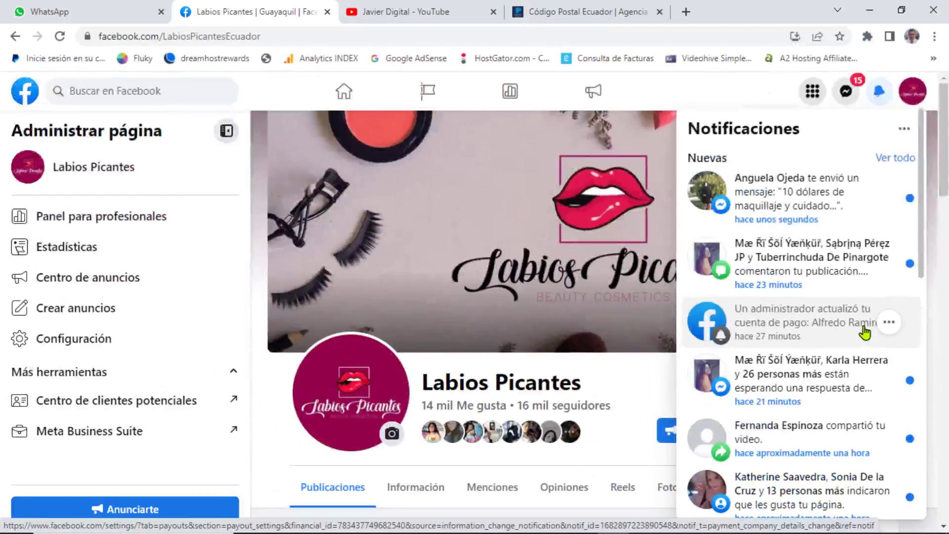
Step: Open the payout update notification, then go via the home feed to the Labios Picantes page
left_click(805, 328)
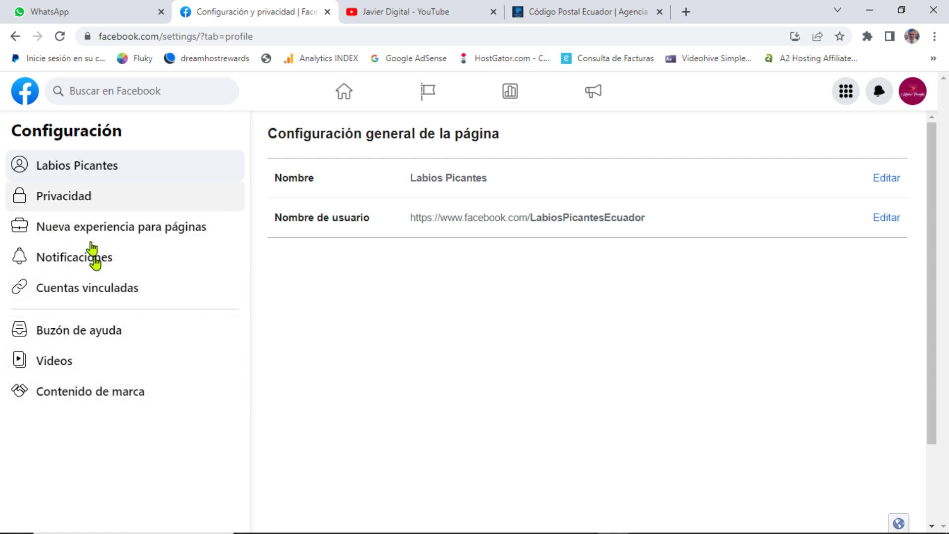
left_click(22, 101)
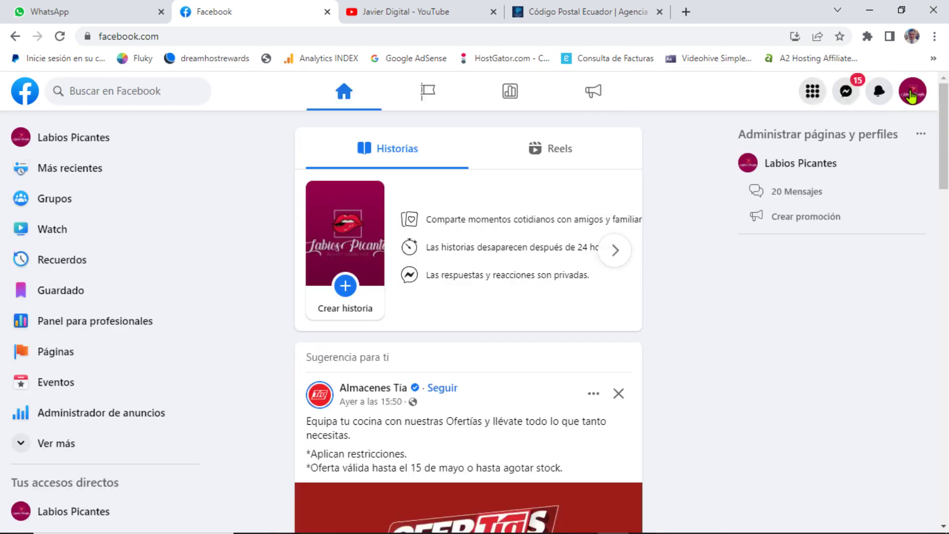
left_click(95, 141)
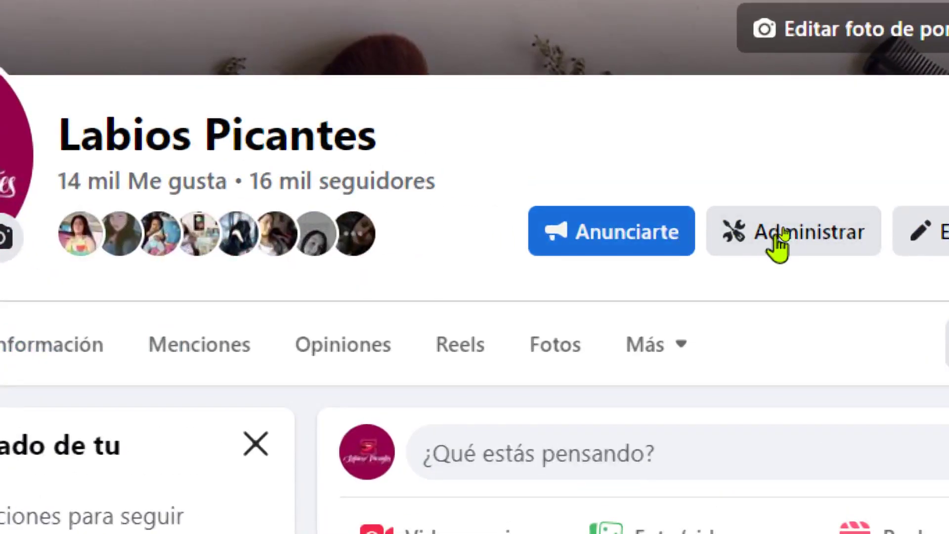
Step: Open Pagos from Panel para profesionales, compare the Transacciones filters and show the payout account details
left_click(780, 242)
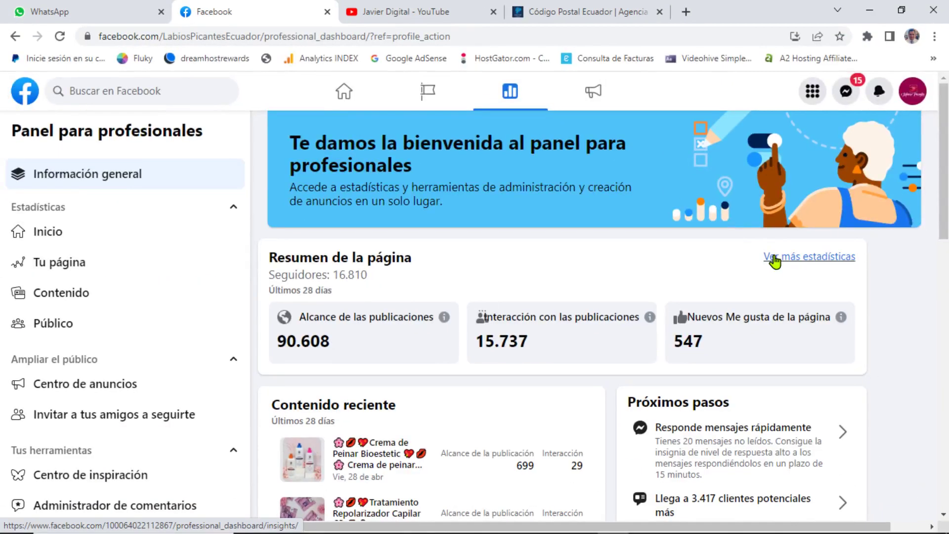
scroll(198, 435, "down", 5)
scroll(134, 452, "down", 5)
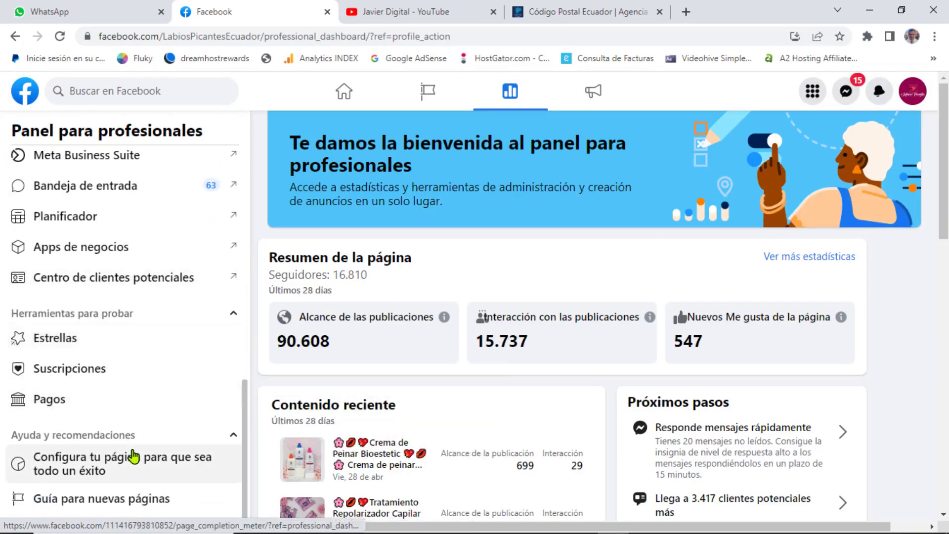
scroll(99, 435, "down", 1)
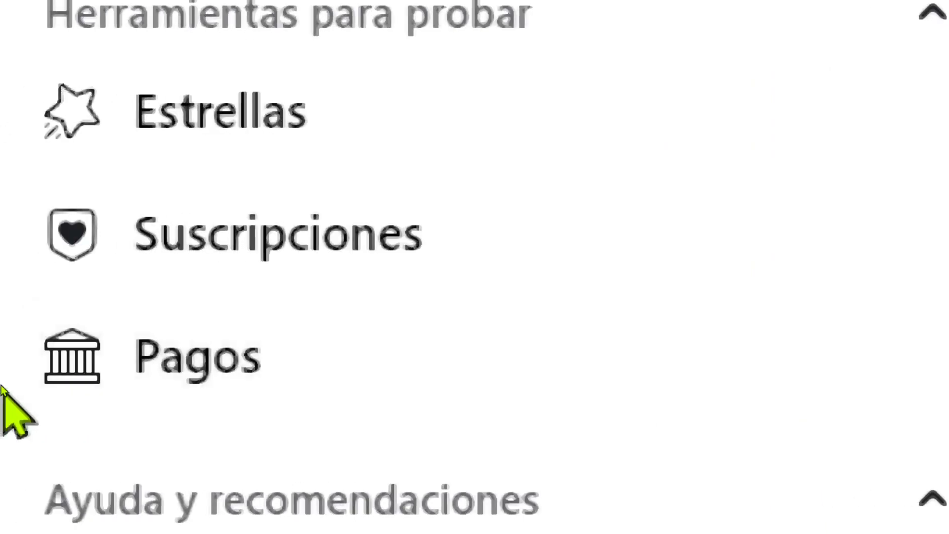
left_click(192, 360)
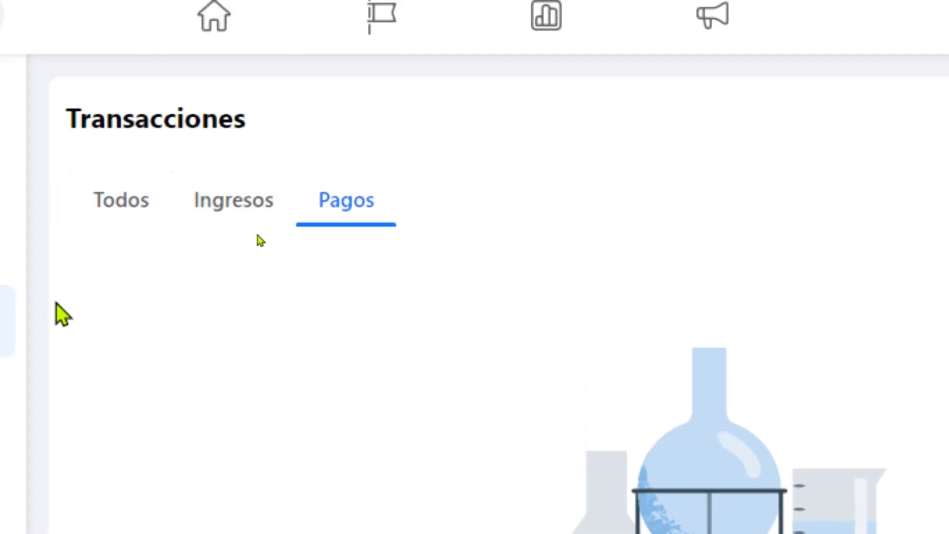
left_click(317, 207)
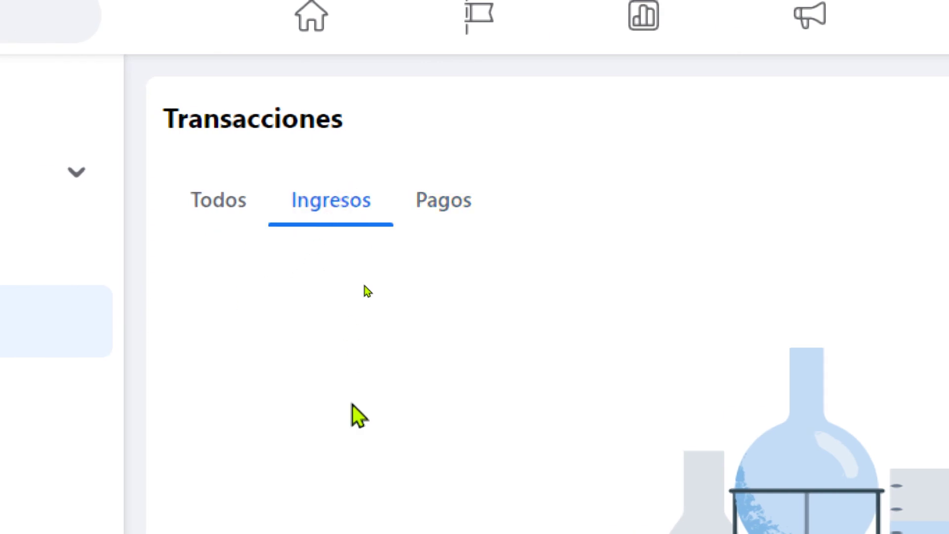
left_click(197, 210)
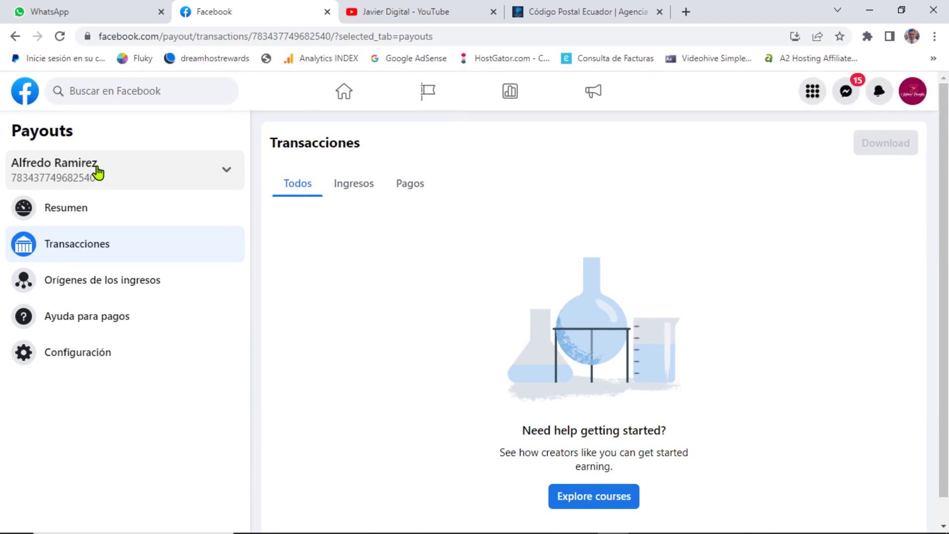
left_click(98, 173)
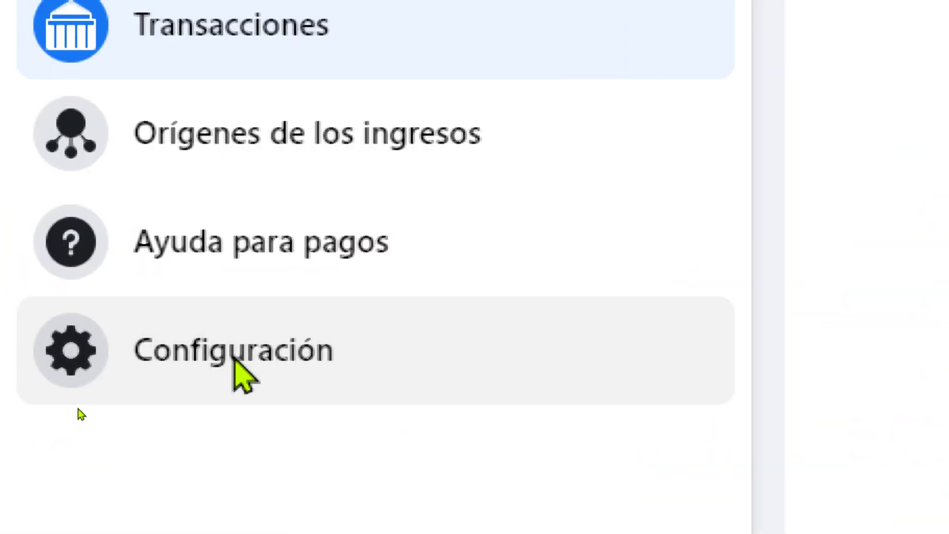
Step: Open payout Configuración and review the account information: Ecuador, business type Individual, business name
left_click(236, 361)
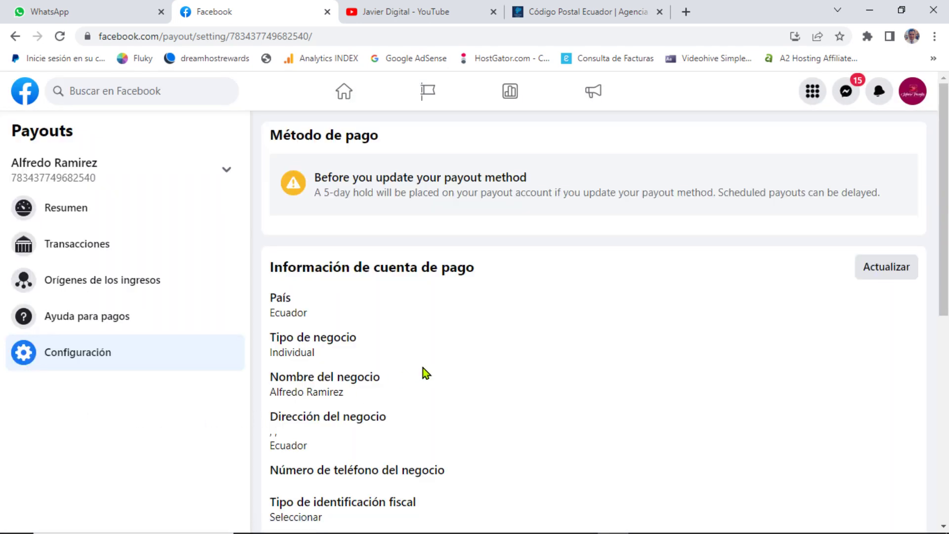
scroll(431, 348, "down", 2)
scroll(431, 346, "up", 2)
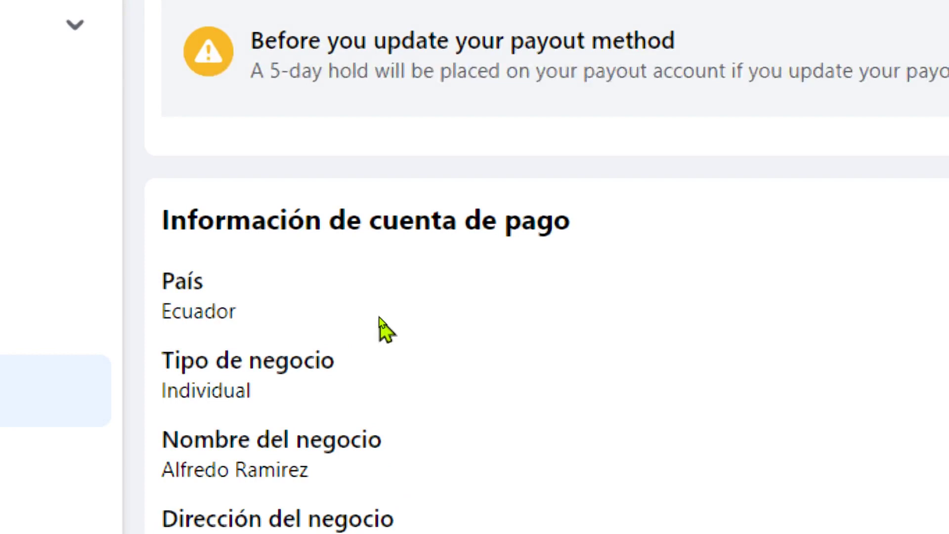
scroll(367, 313, "down", 2)
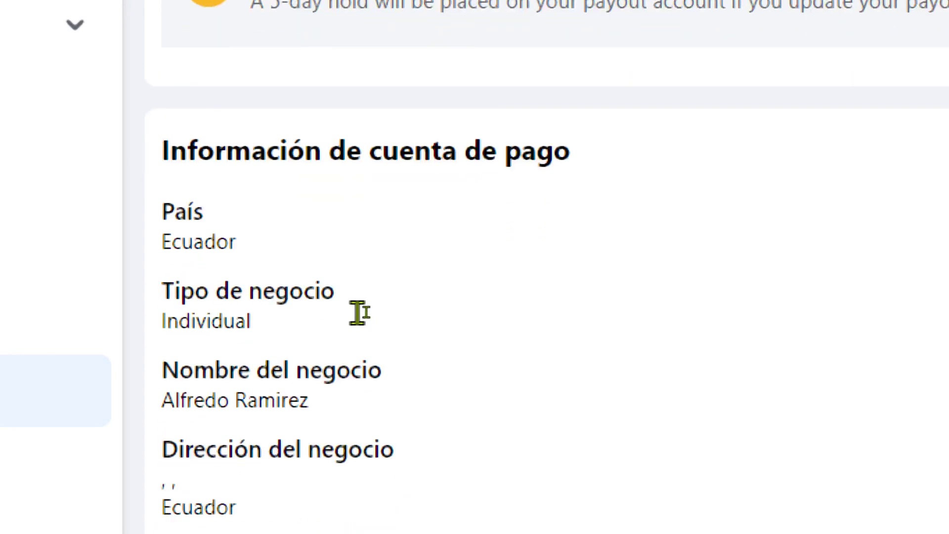
left_click_drag(252, 253, 162, 223)
left_click_drag(309, 330, 163, 302)
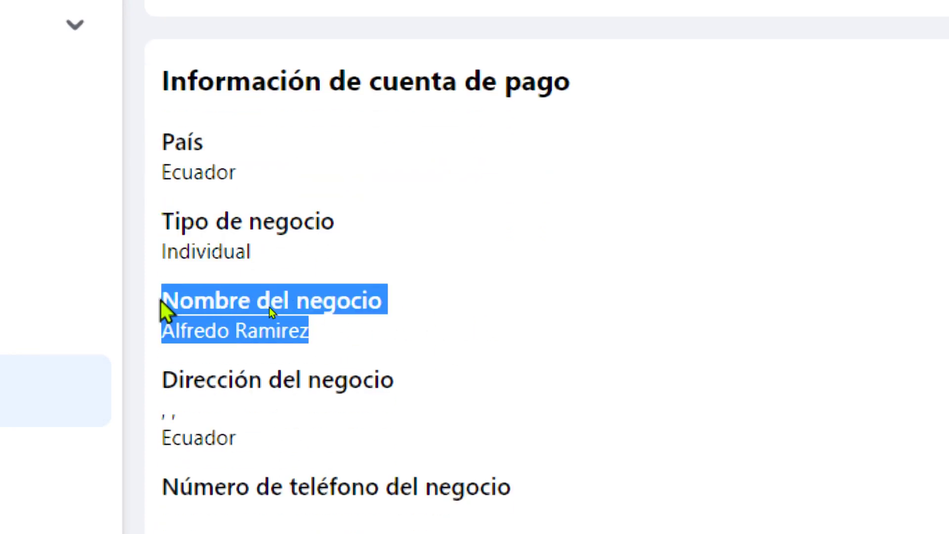
scroll(309, 381, "down", 2)
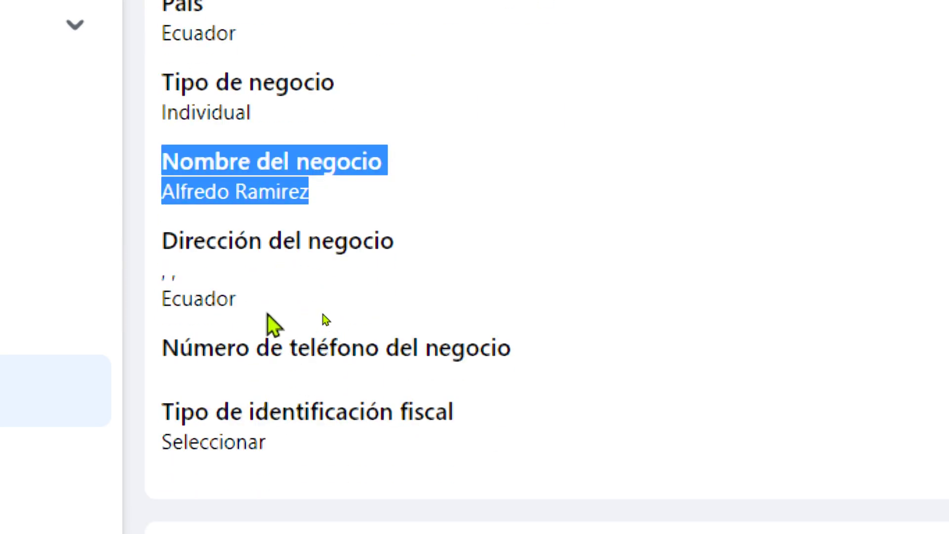
left_click_drag(255, 349, 162, 241)
left_click(421, 363)
scroll(460, 390, "down", 2)
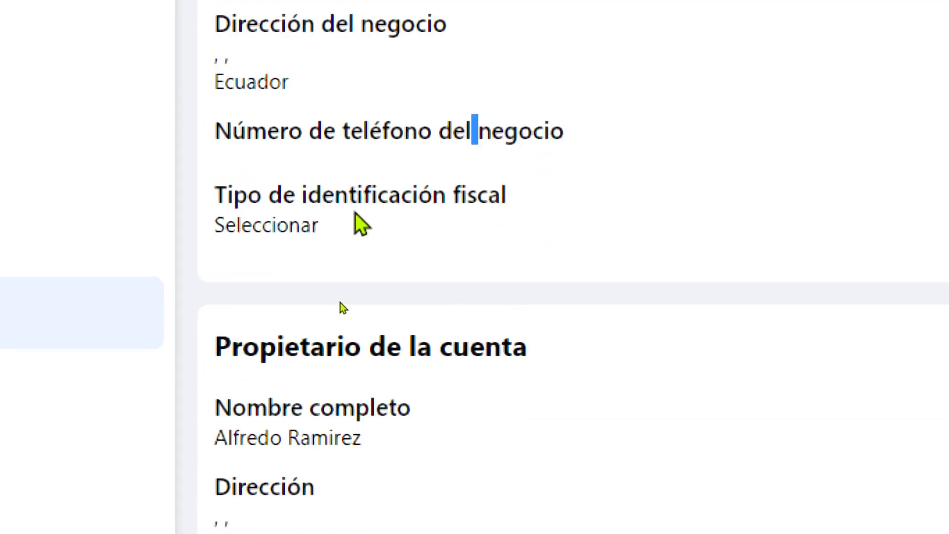
left_click_drag(267, 304, 181, 276)
scroll(359, 321, "down", 4)
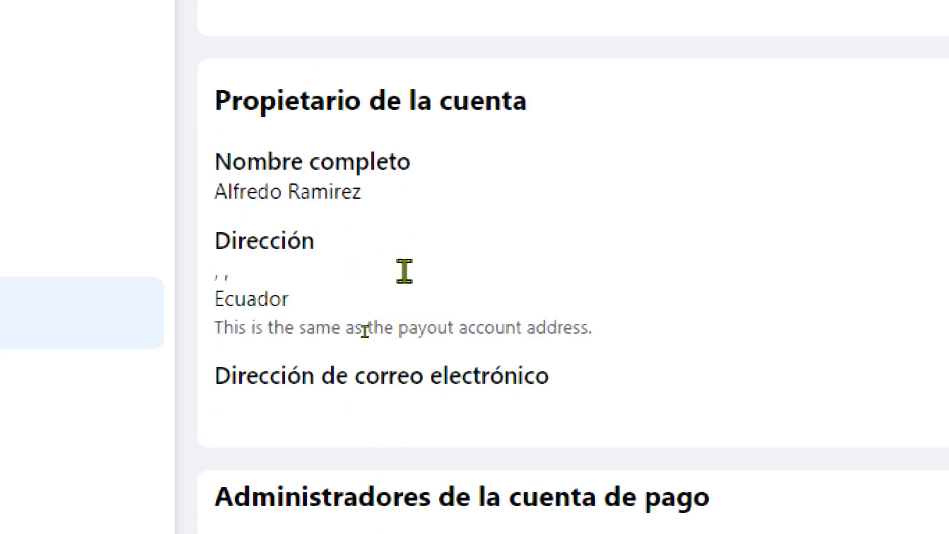
Step: Review the account owner's name and the two Labios Picantes payout administrators
left_click_drag(218, 74, 554, 92)
left_click_drag(215, 161, 381, 170)
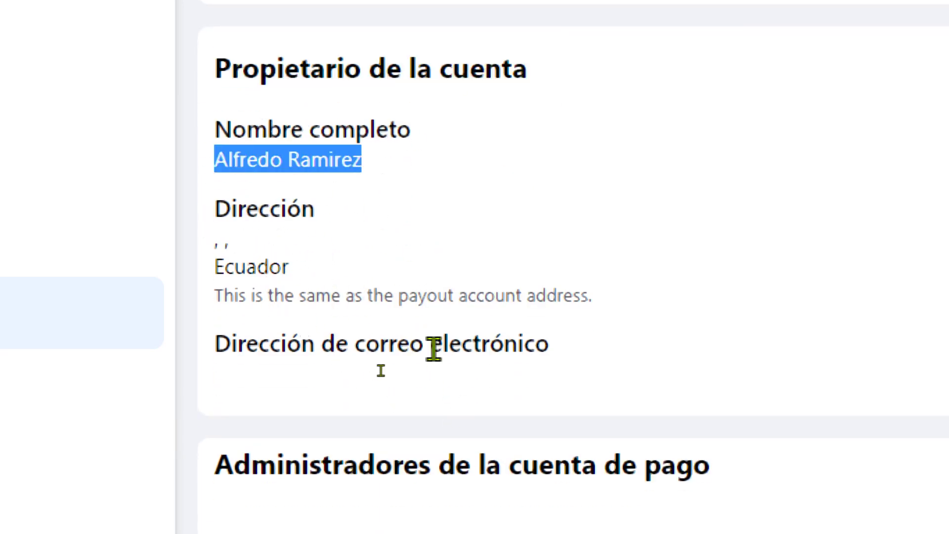
scroll(296, 307, "down", 2)
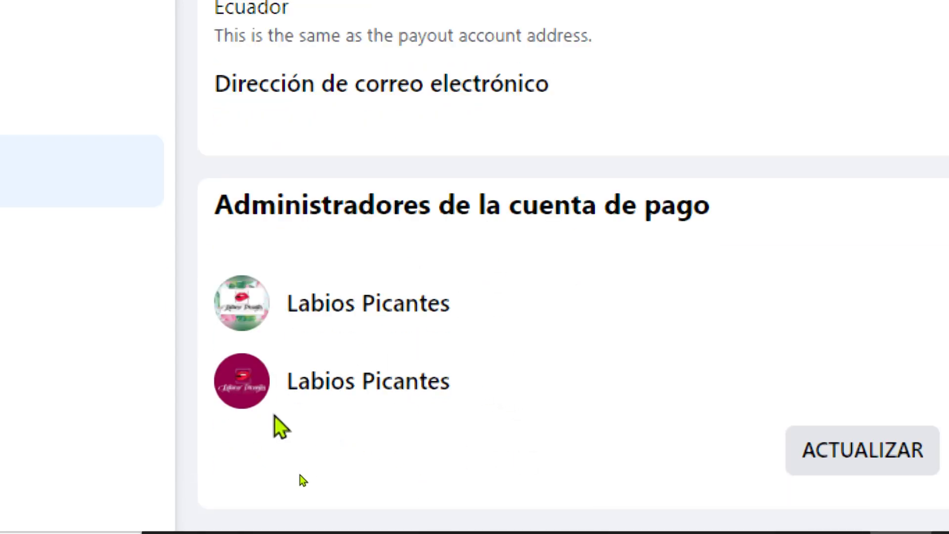
left_click_drag(289, 303, 460, 310)
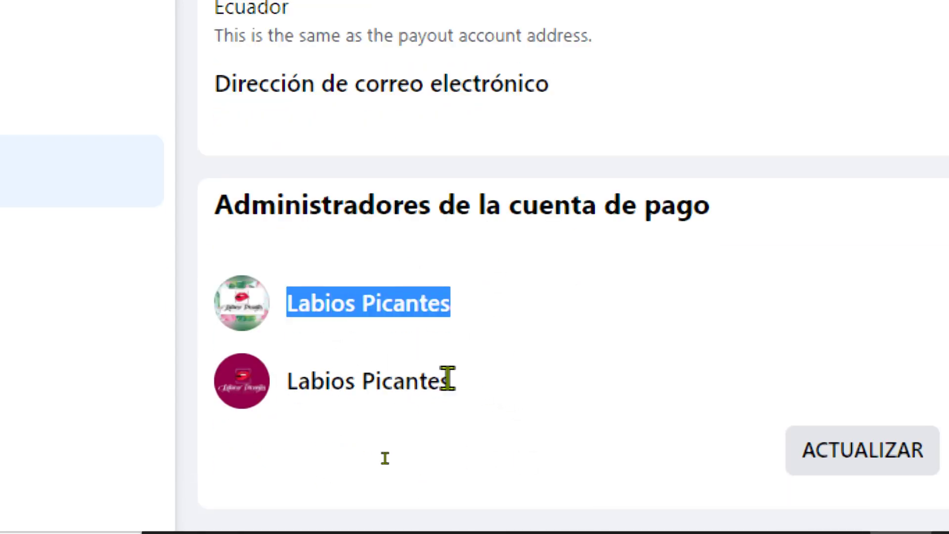
left_click_drag(293, 384, 492, 393)
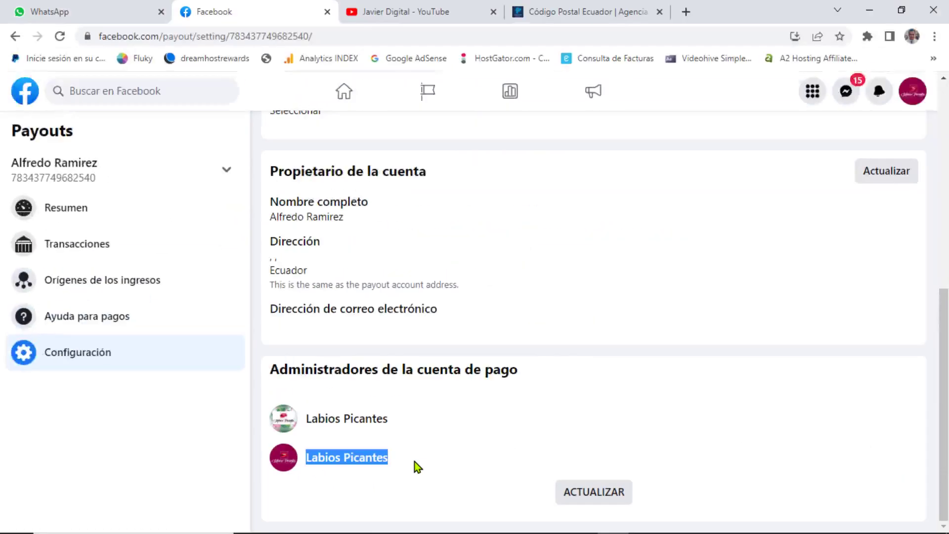
scroll(642, 381, "up", 7)
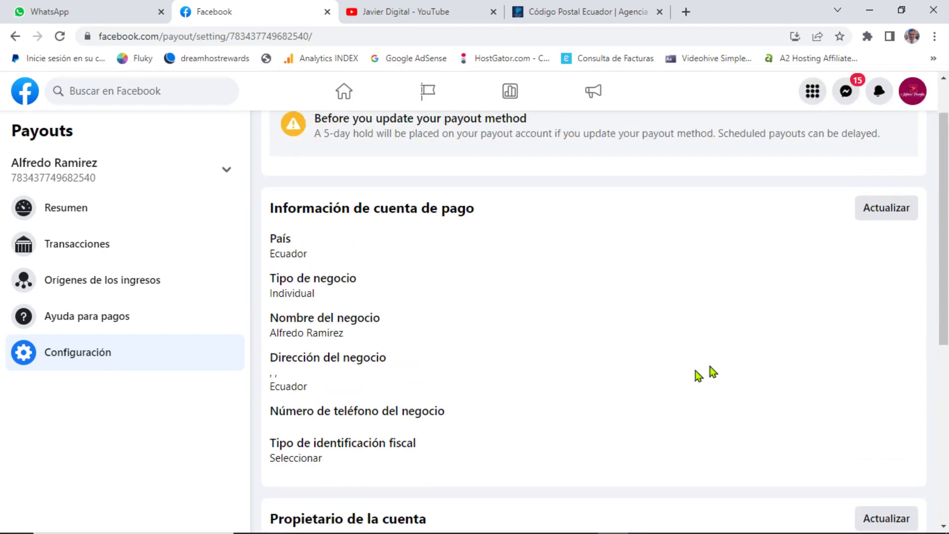
Step: Open the payout account information form and check the country Ecuador and first name
left_click(900, 214)
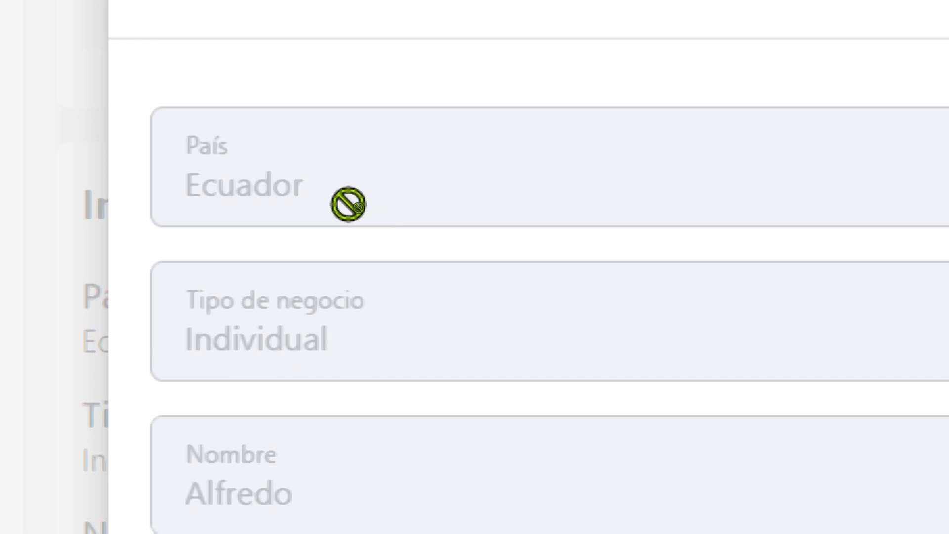
double_click(313, 187)
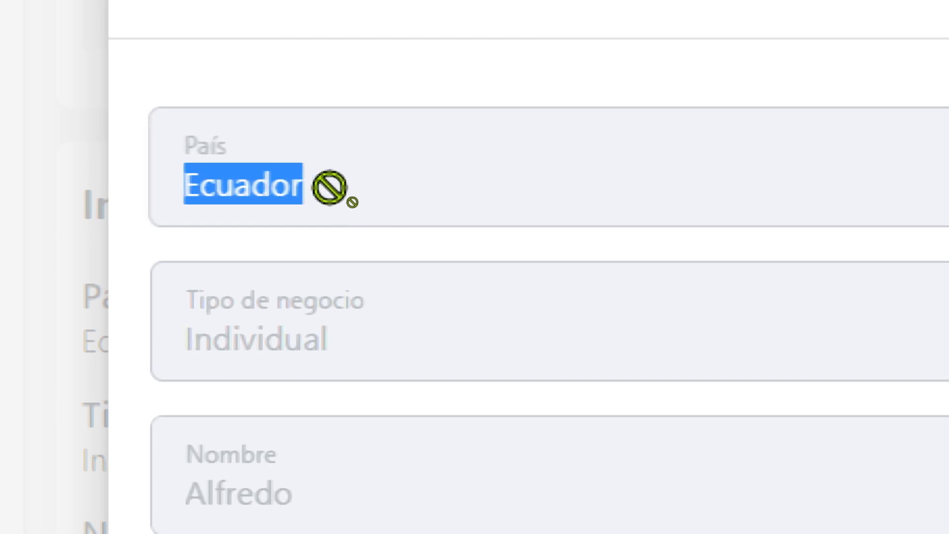
left_click(334, 187)
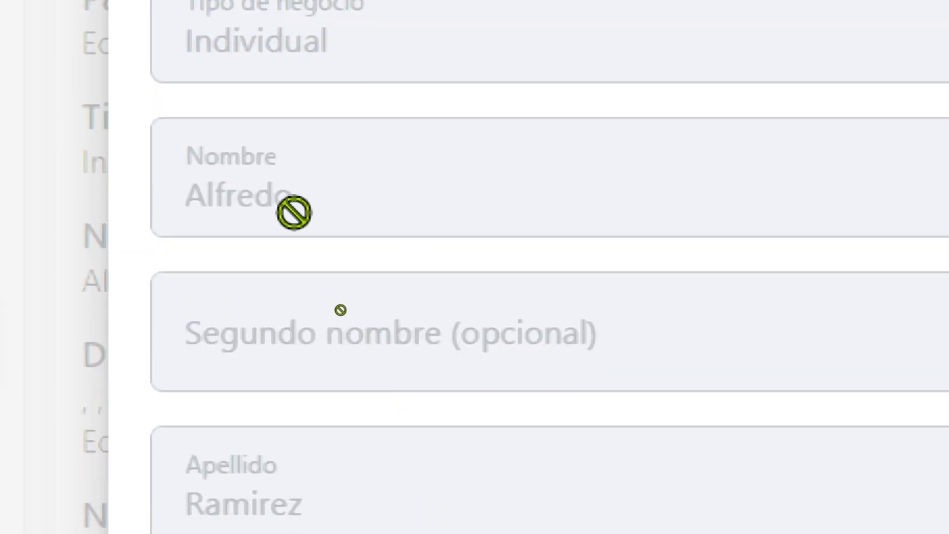
double_click(294, 210)
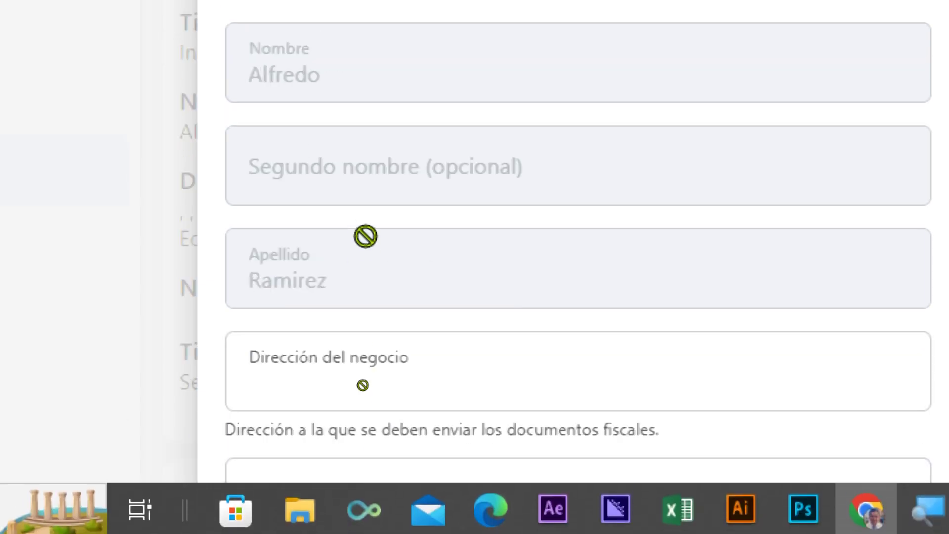
Step: Fill in the business address from the saved suggestion with province Guayas
scroll(366, 410, "down", 2)
left_click(287, 235)
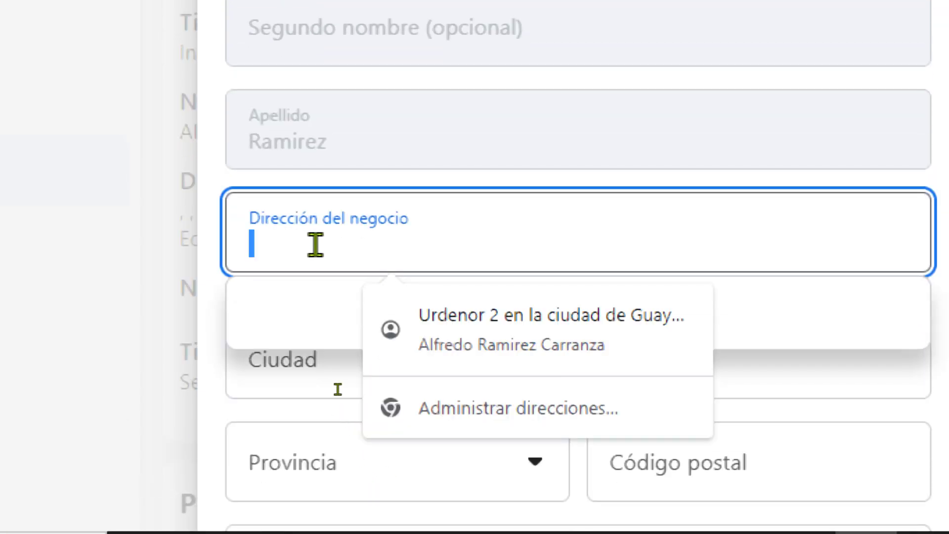
left_click(576, 332)
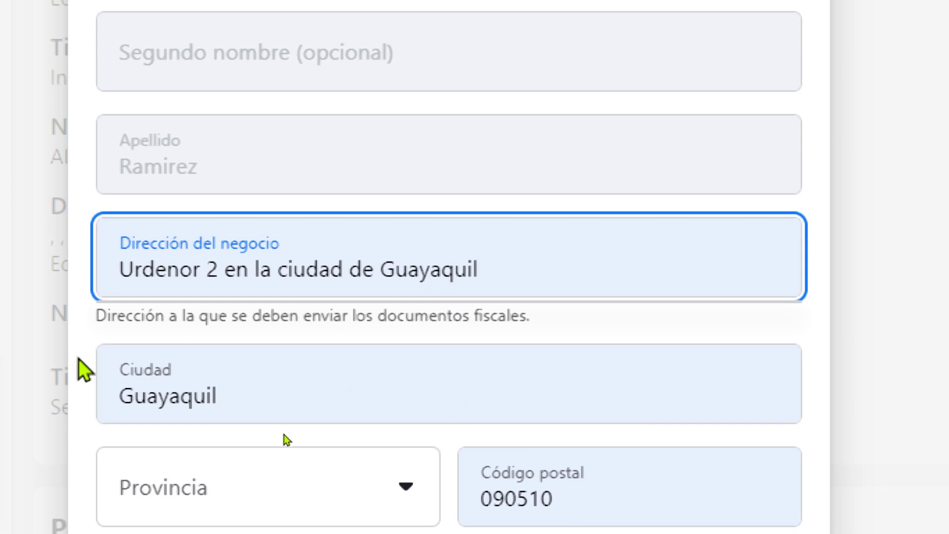
scroll(79, 371, "down", 2)
scroll(106, 319, "down", 2)
left_click(201, 216)
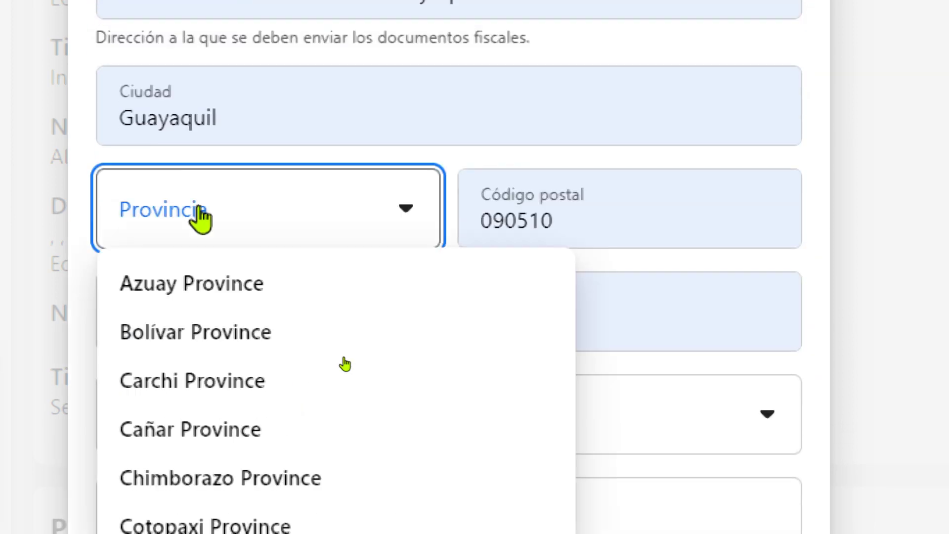
scroll(250, 462, "down", 5)
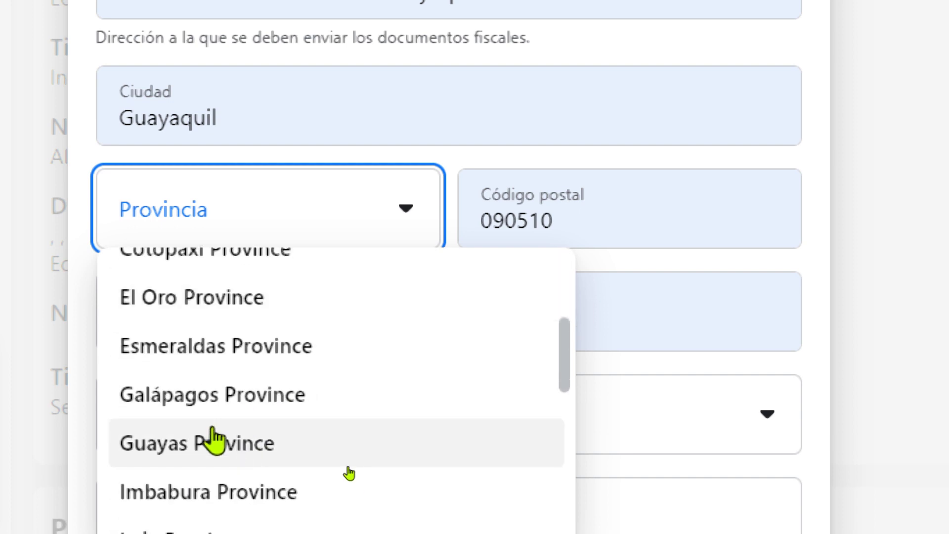
left_click(208, 448)
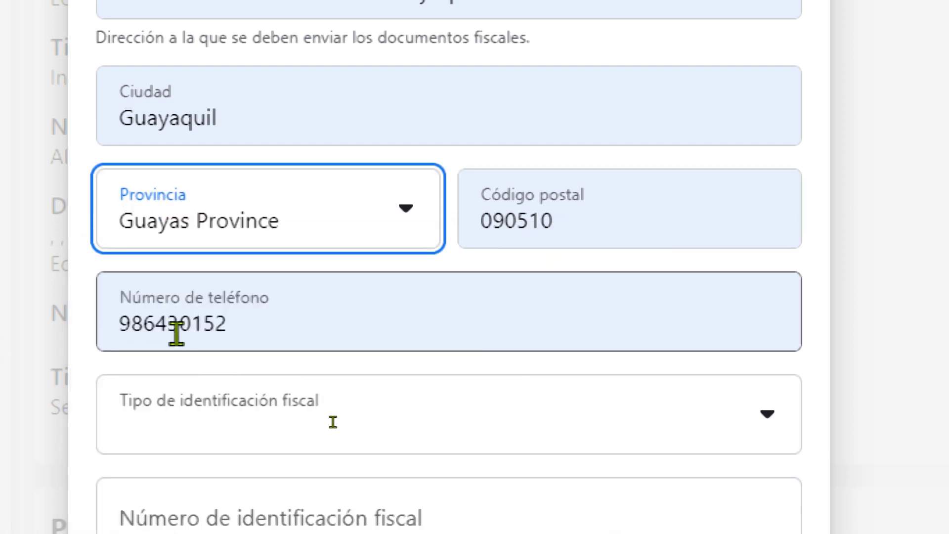
Step: Set tax ID type to Otra identificación fiscal oficial, enter the fiscal ID number, and submit
scroll(218, 430, "down", 3)
left_click(191, 296)
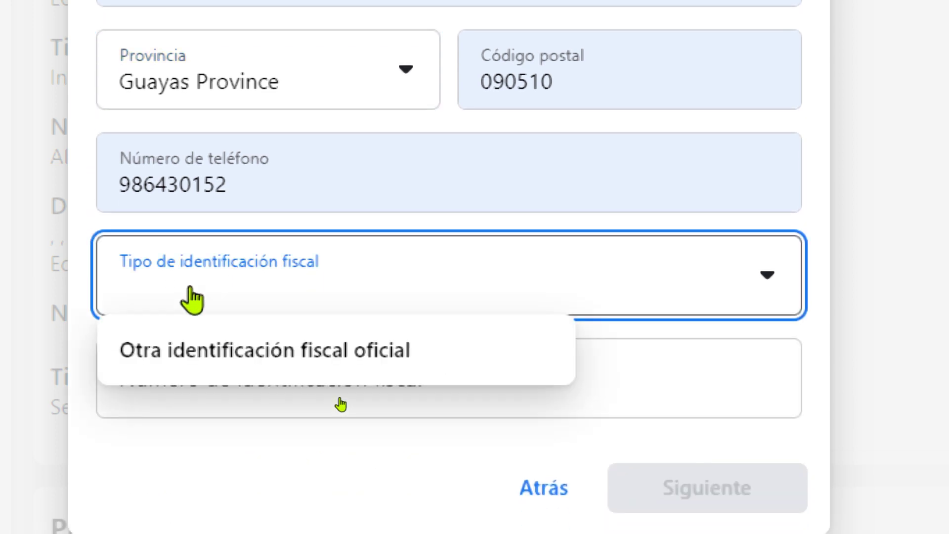
left_click(203, 358)
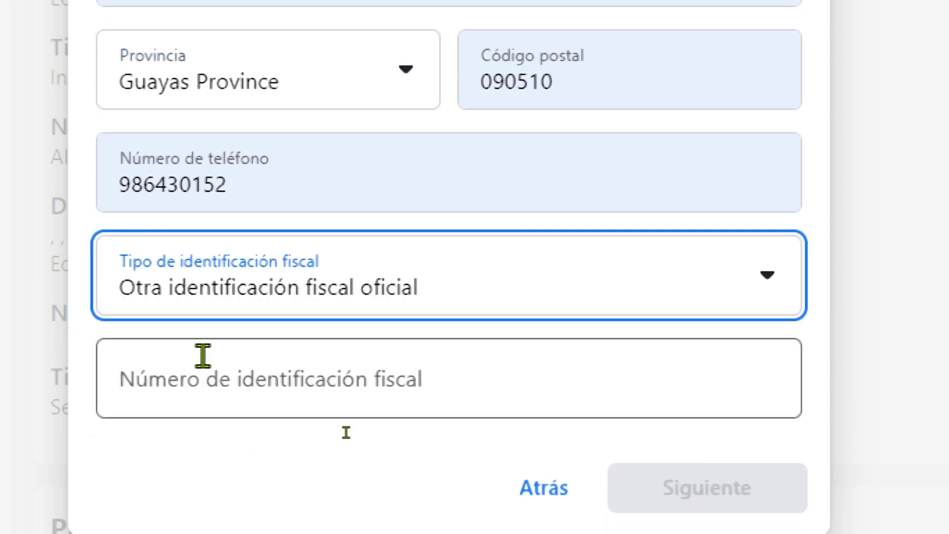
left_click(211, 306)
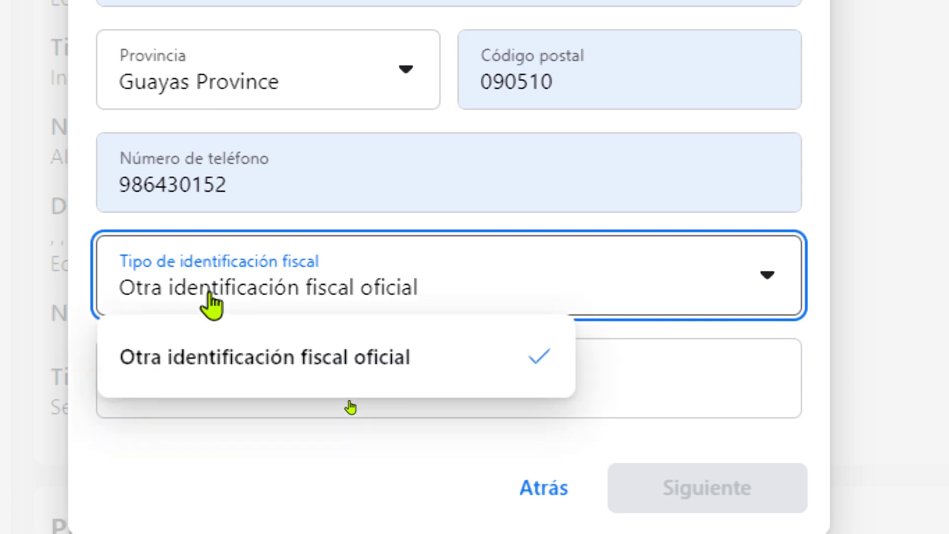
left_click(336, 466)
scroll(335, 466, "down", 1)
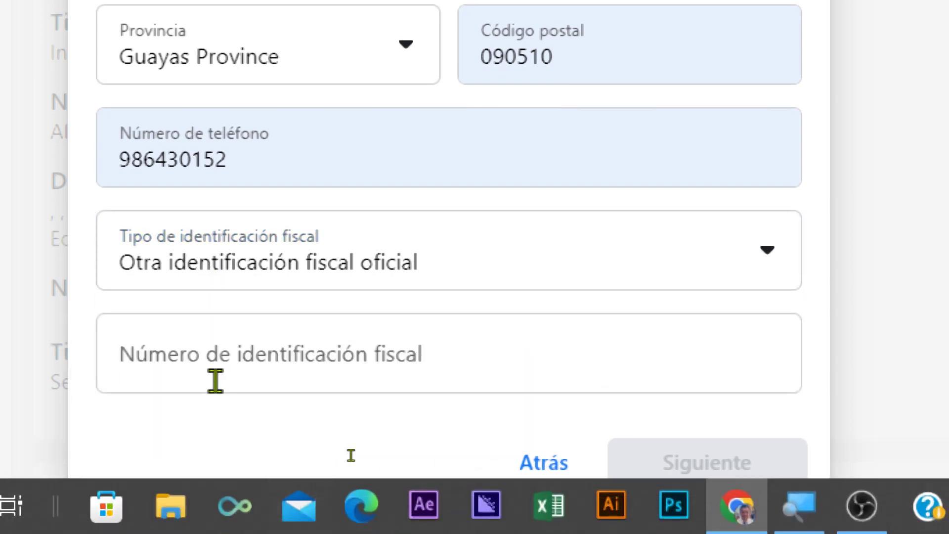
left_click(215, 381)
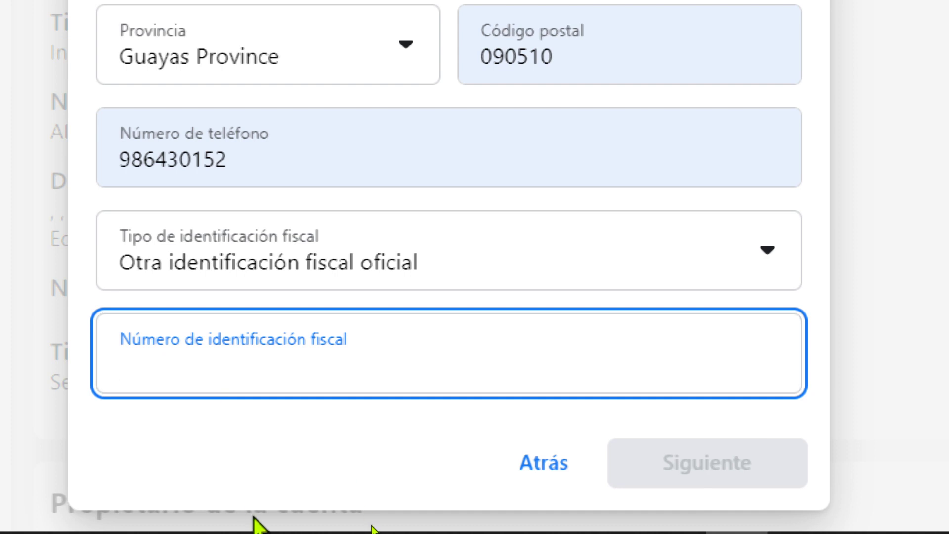
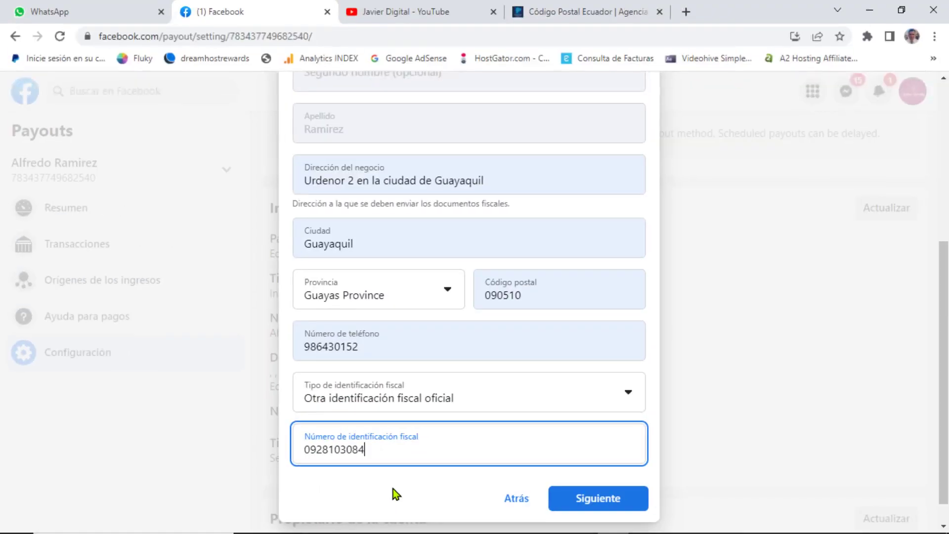
left_click(572, 505)
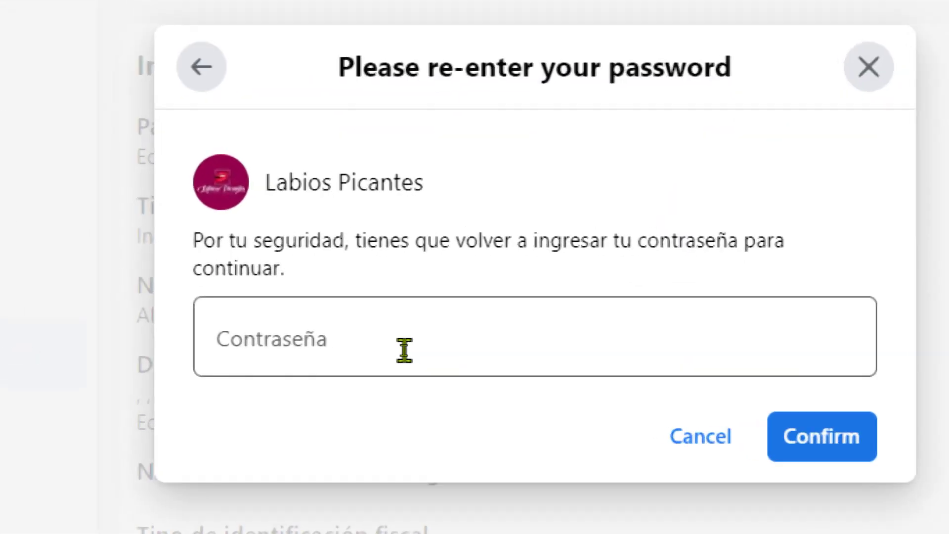
Step: Confirm with the saved account password, dismiss Chrome's save-password prompt, and check the saved business details
left_click(404, 350)
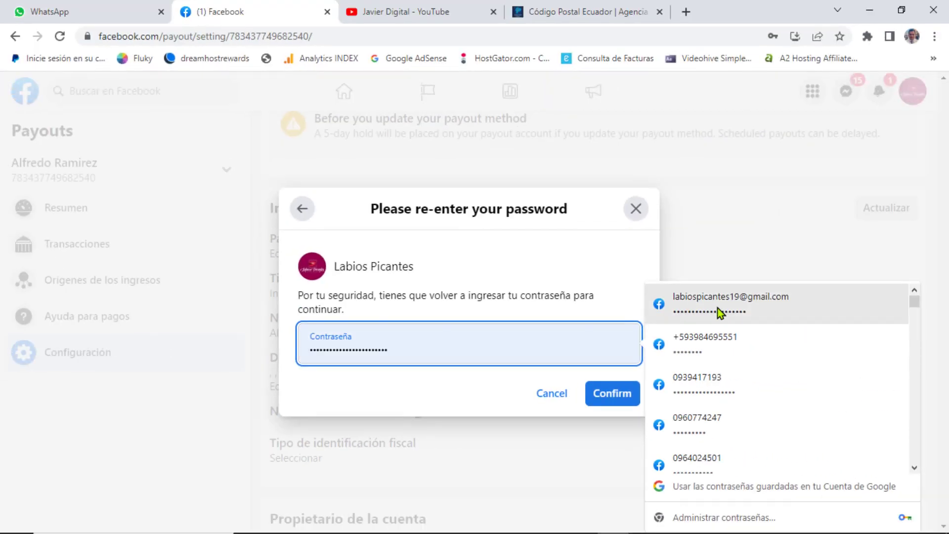
left_click(923, 269)
left_click(447, 397)
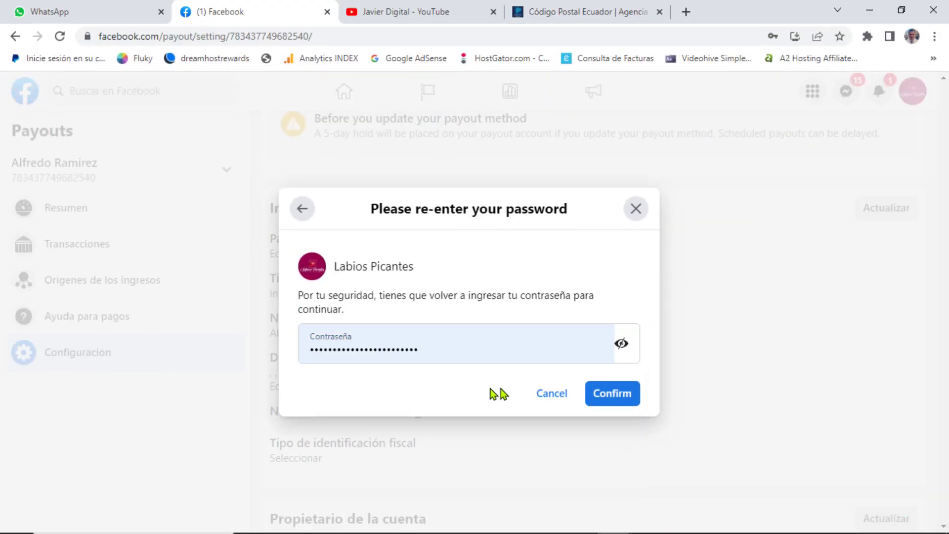
left_click(604, 399)
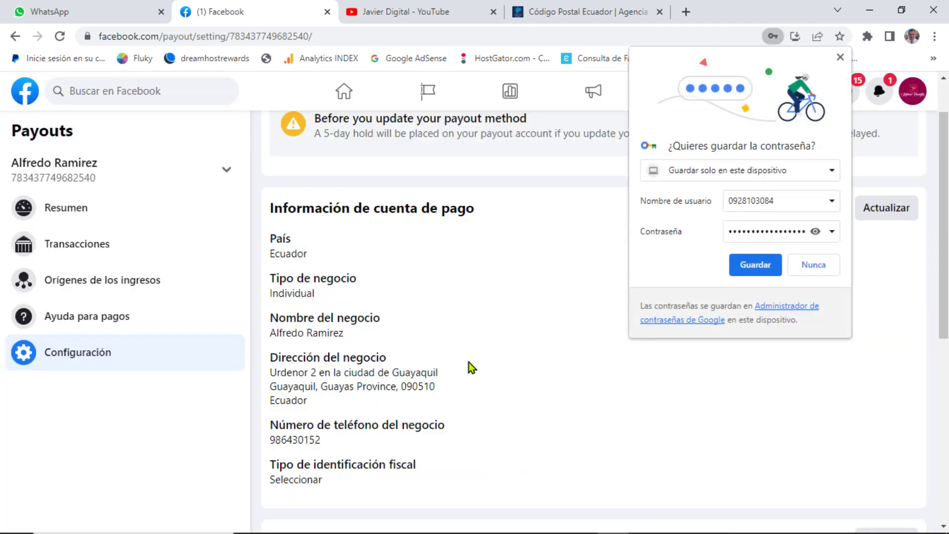
scroll(515, 354, "up", 1)
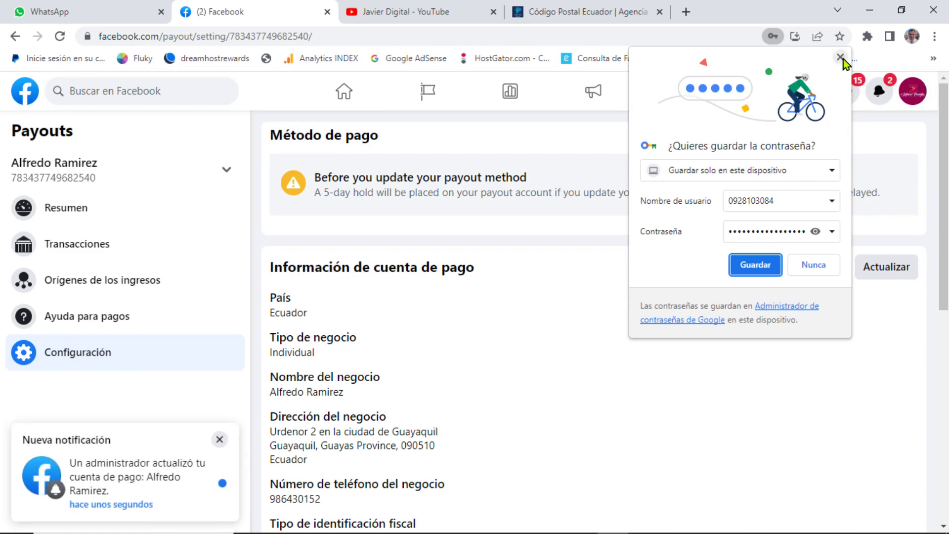
left_click(756, 264)
scroll(528, 395, "down", 3)
scroll(523, 405, "up", 1)
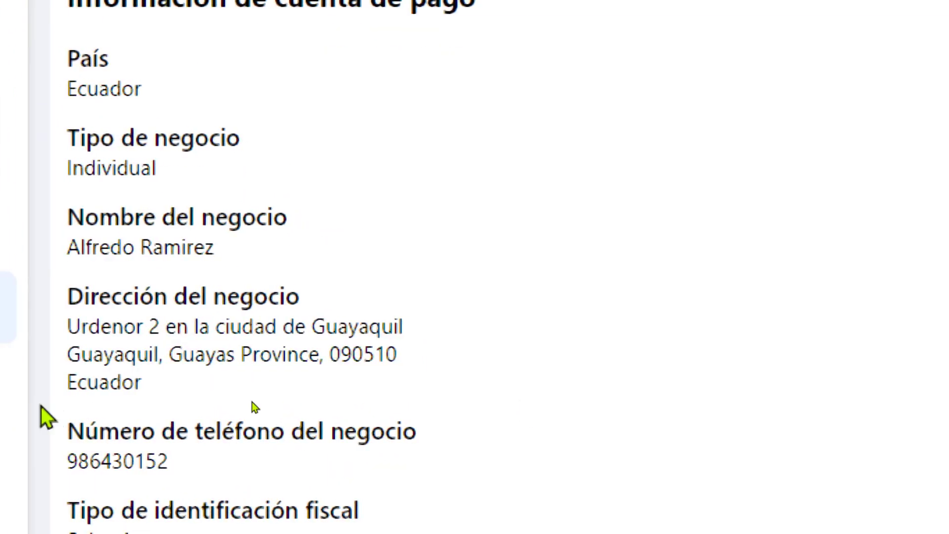
scroll(121, 106, "down", 10)
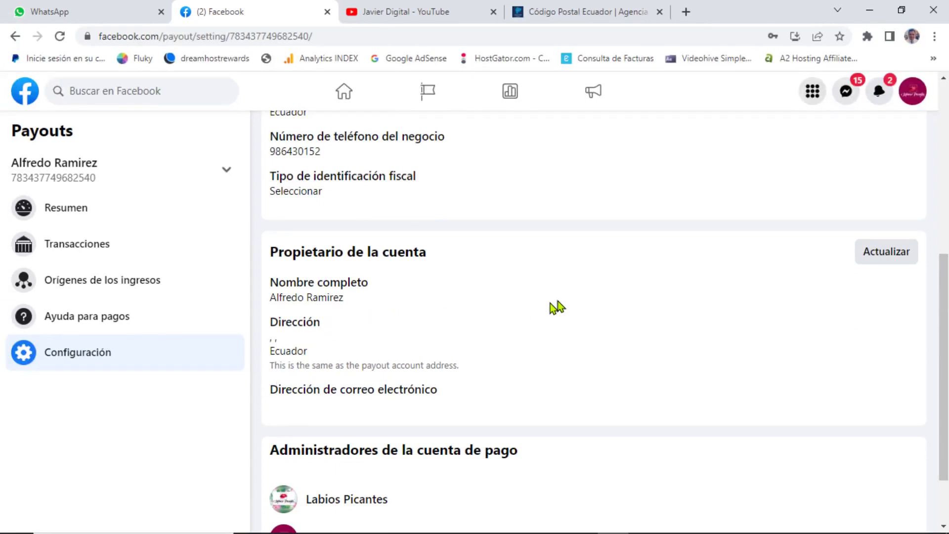
Step: Fill the account owner's address from the saved suggestion and set the province to Guayas
left_click(866, 258)
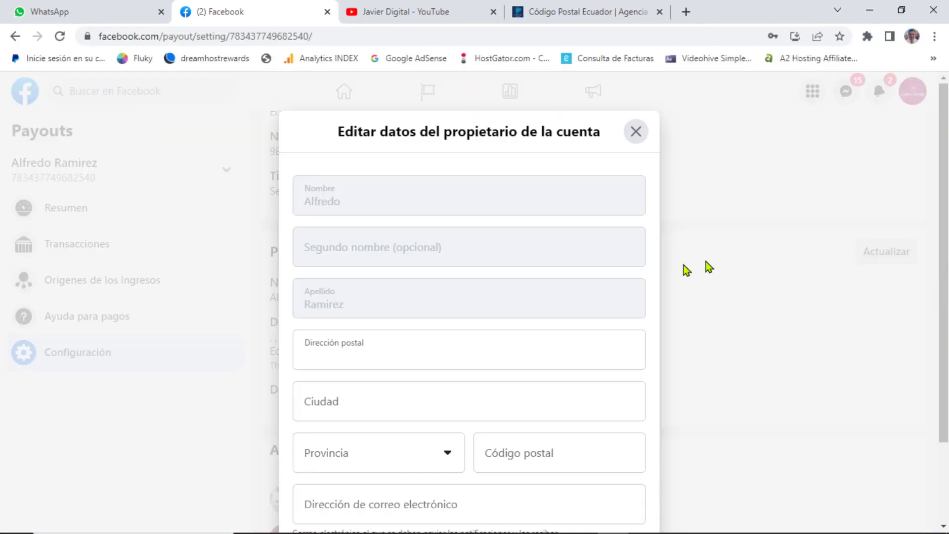
left_click(379, 358)
scroll(349, 281, "down", 2)
left_click(350, 280)
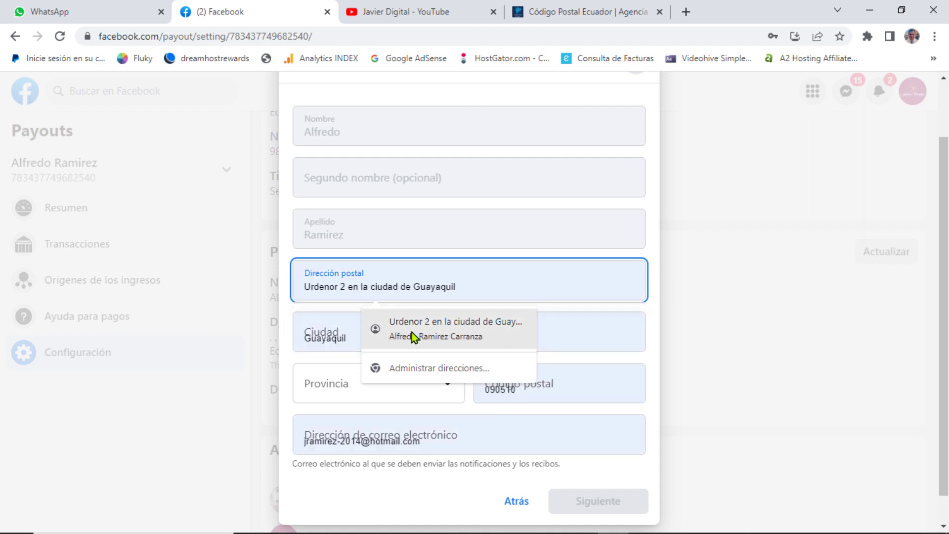
left_click(411, 336)
left_click(327, 392)
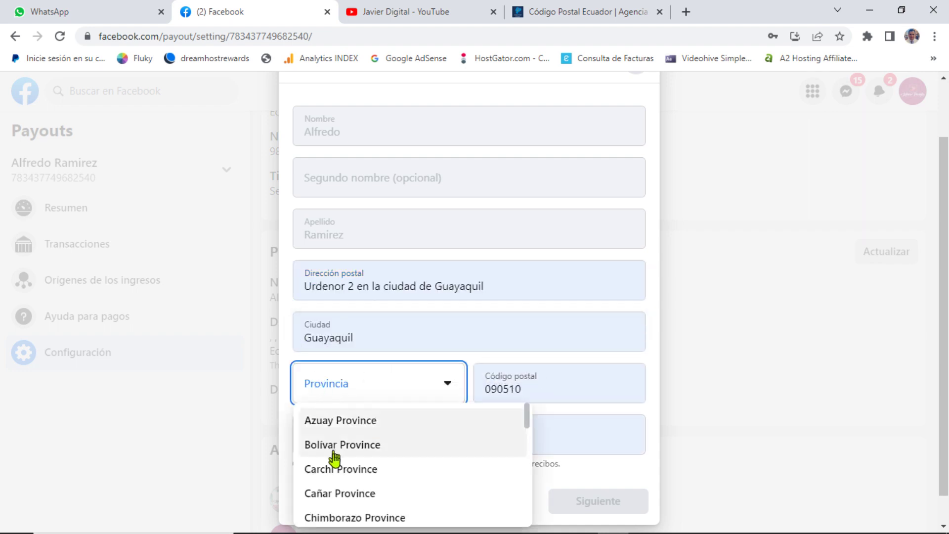
scroll(292, 432, "down", 1)
scroll(356, 453, "down", 4)
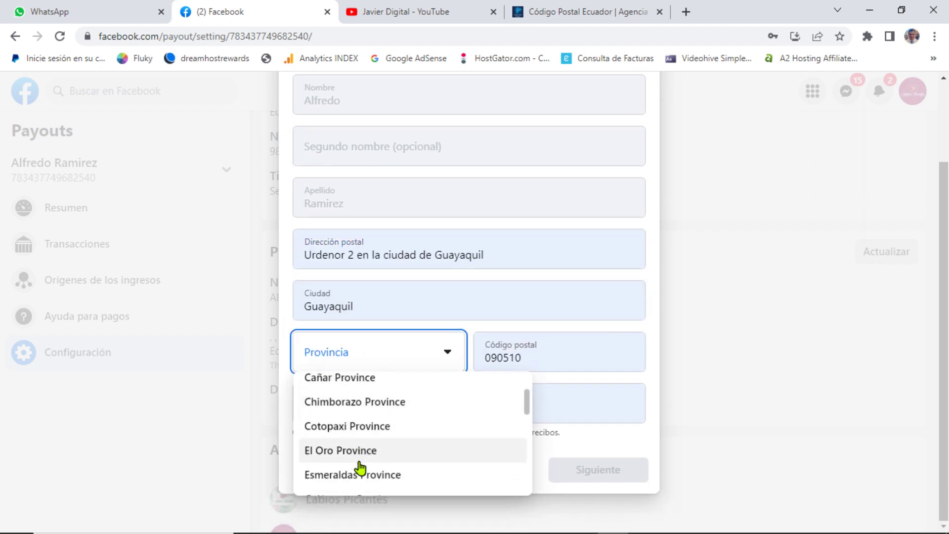
left_click(333, 398)
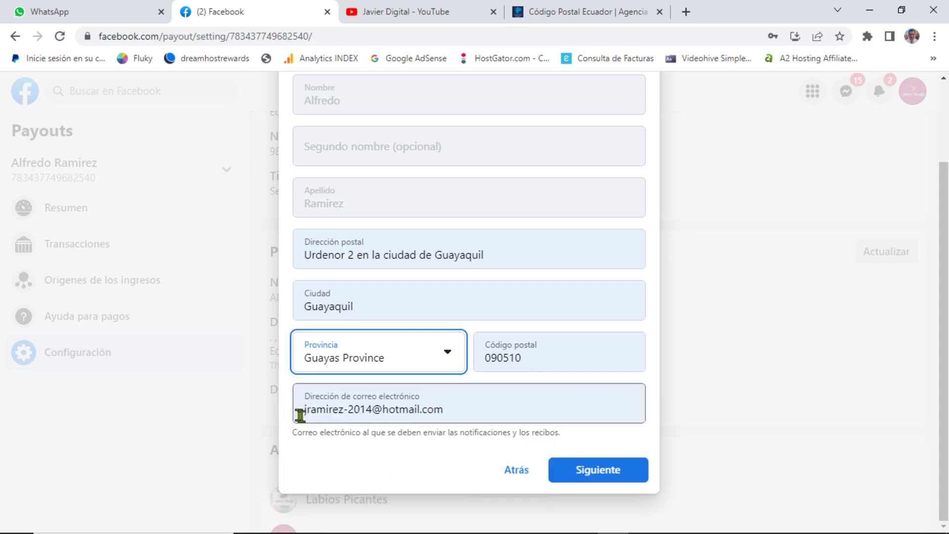
Step: Submit the owner details and confirm them with the account password
left_click(573, 479)
left_click(381, 342)
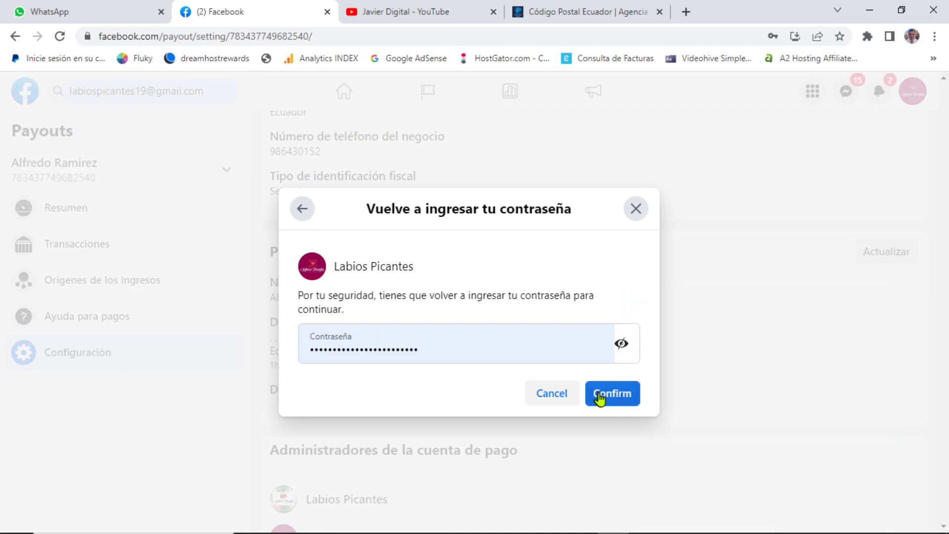
left_click(613, 394)
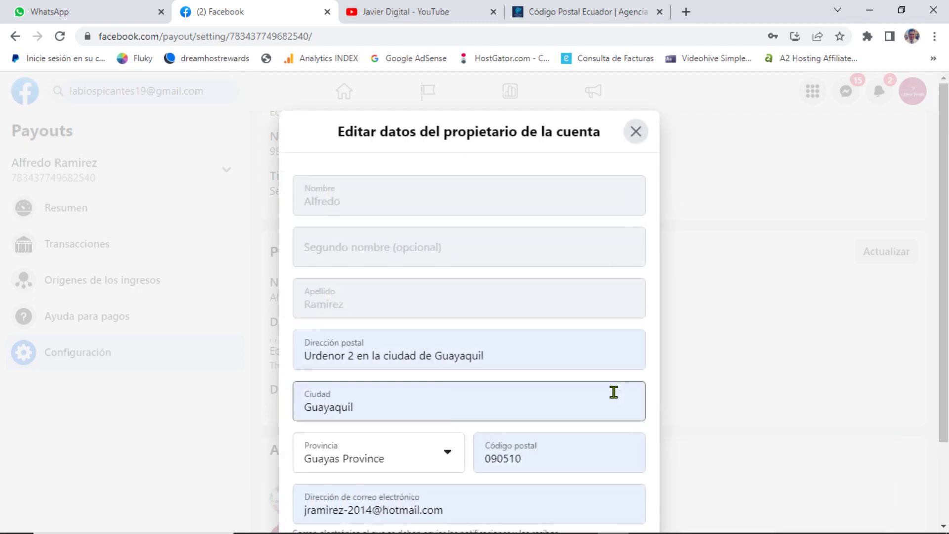
scroll(528, 413, "down", 2)
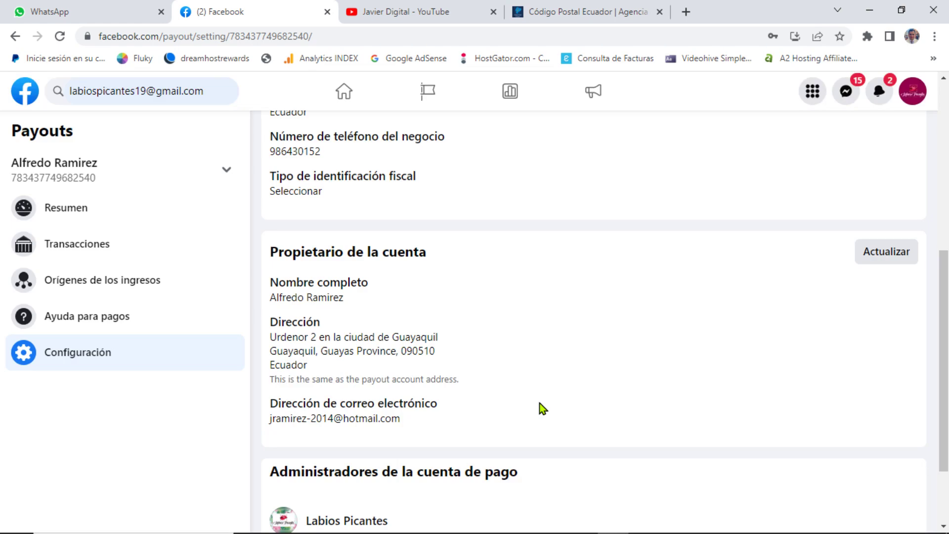
scroll(543, 408, "up", 7)
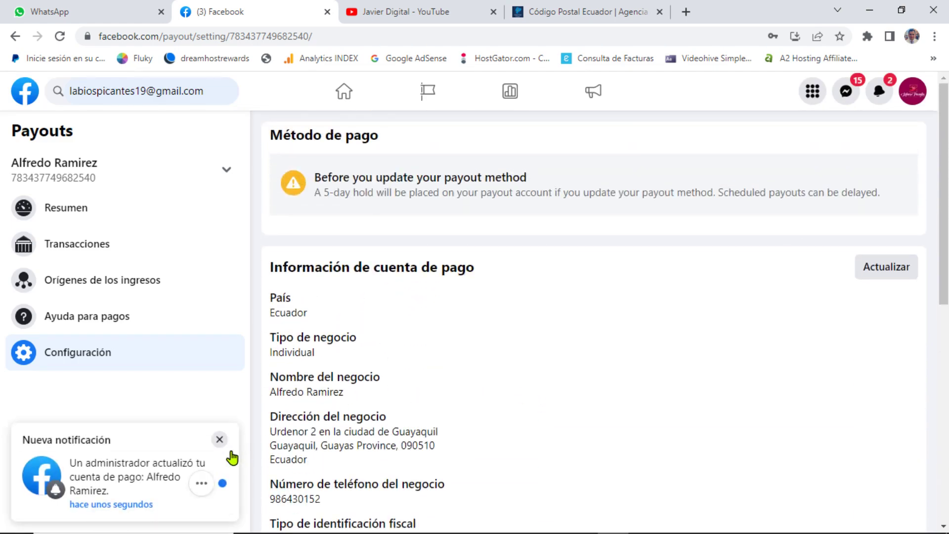
scroll(452, 398, "down", 8)
scroll(458, 403, "down", 1)
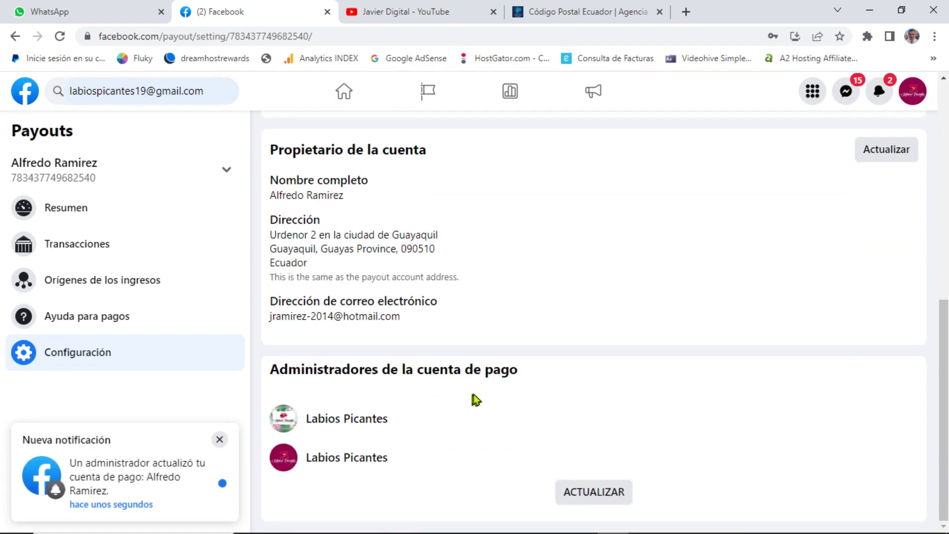
scroll(475, 398, "up", 8)
scroll(494, 398, "up", 1)
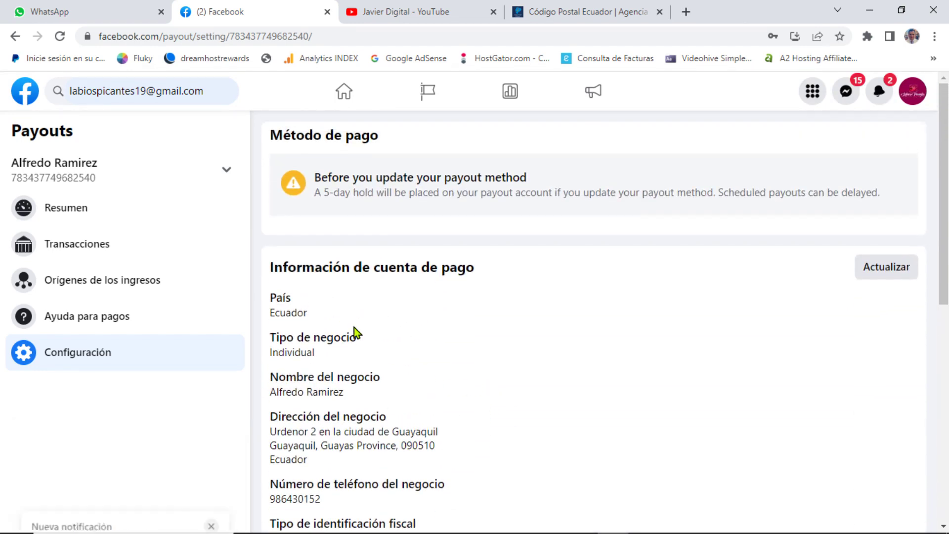
scroll(481, 384, "down", 5)
scroll(479, 377, "up", 5)
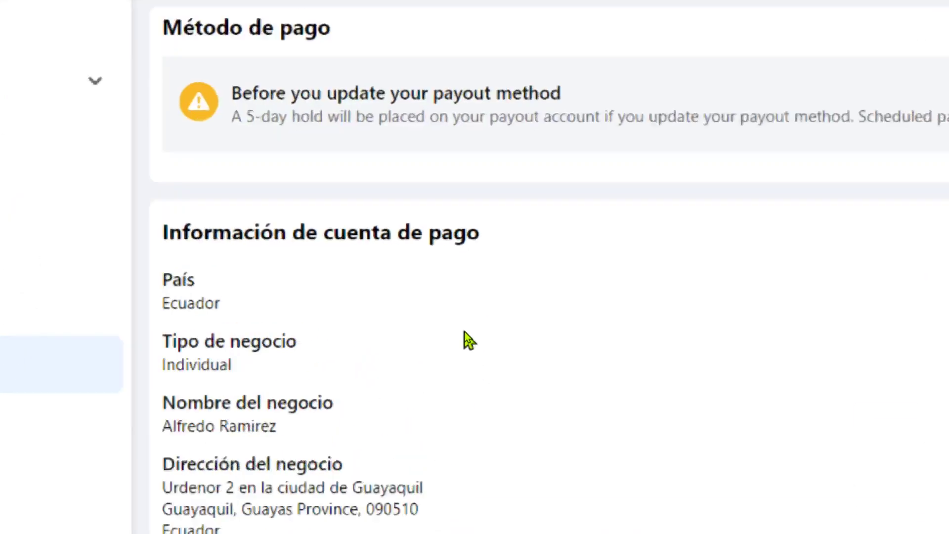
scroll(491, 352, "down", 5)
scroll(489, 425, "down", 2)
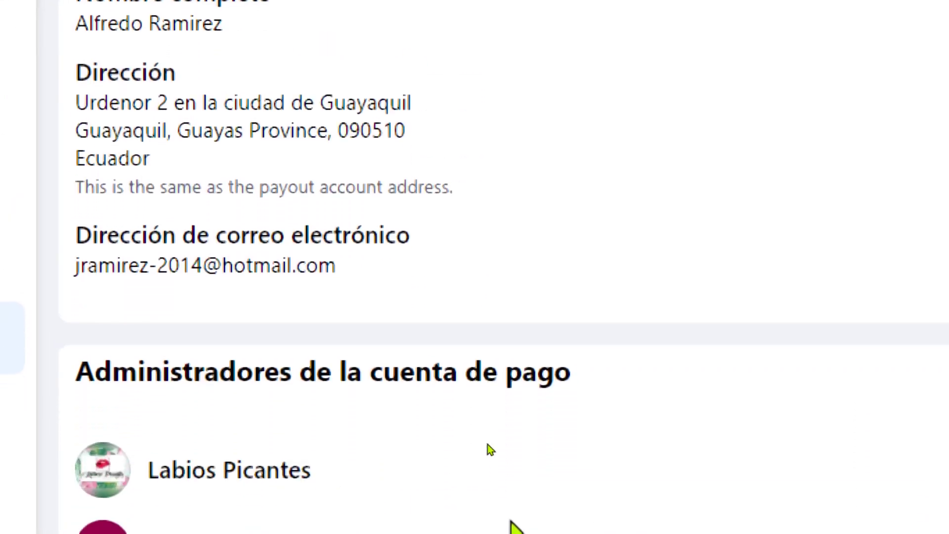
scroll(544, 312, "up", 3)
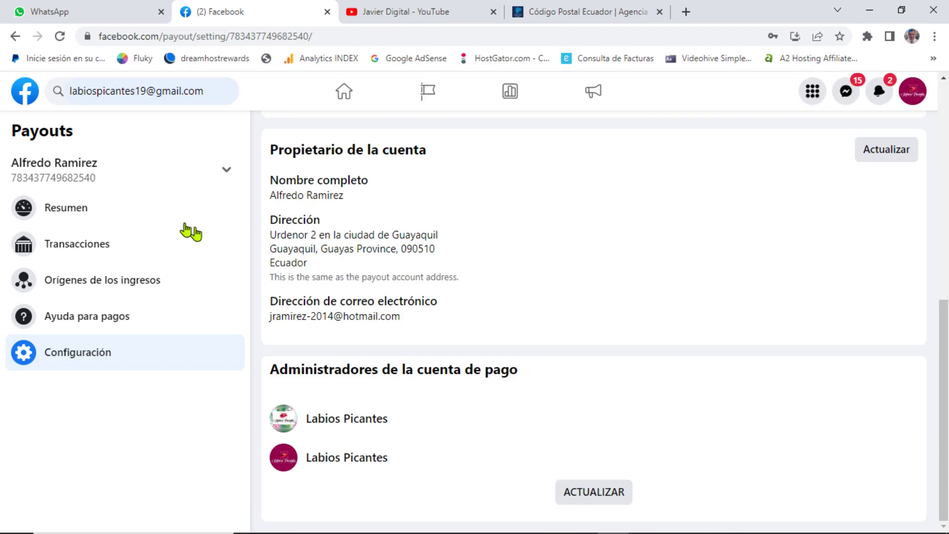
Step: Browse the Payouts overview, transactions and payments help, then return to payout settings
left_click(89, 216)
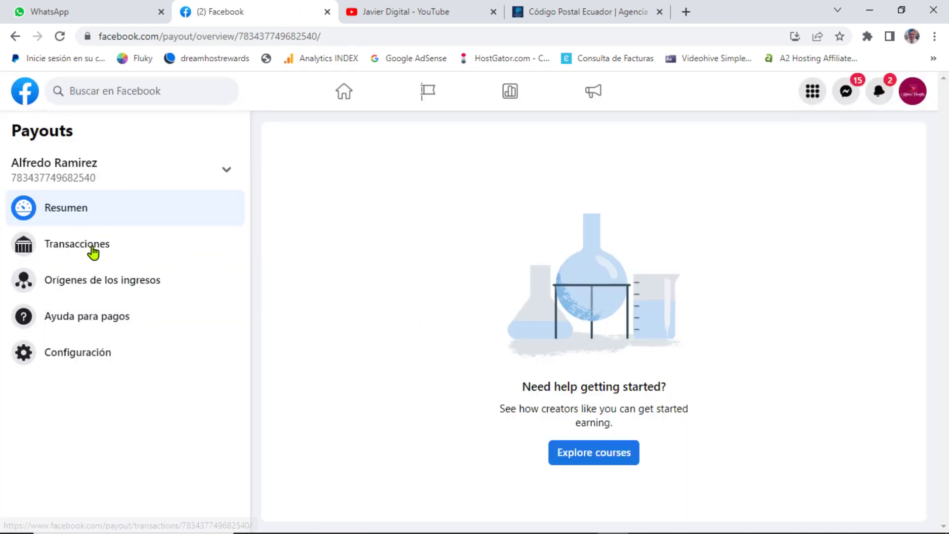
left_click(93, 252)
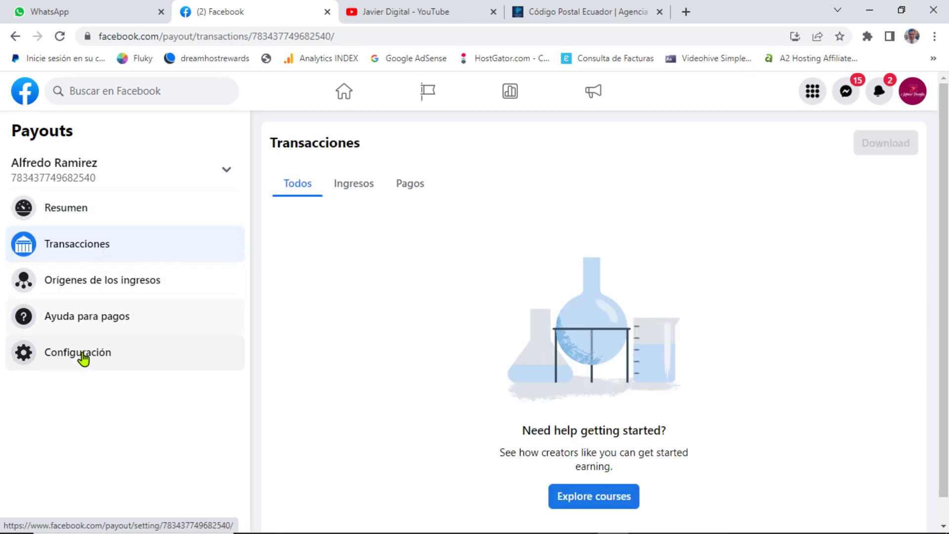
left_click(88, 329)
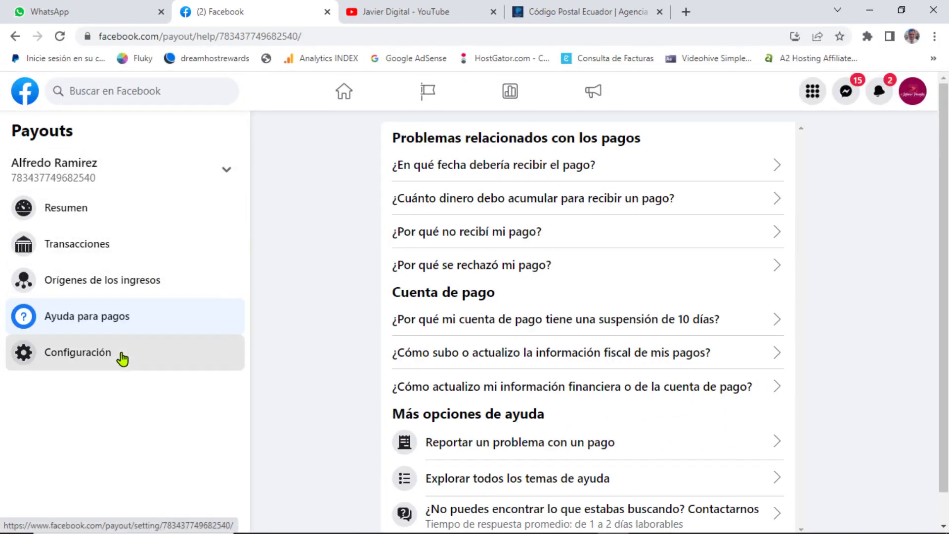
left_click(123, 360)
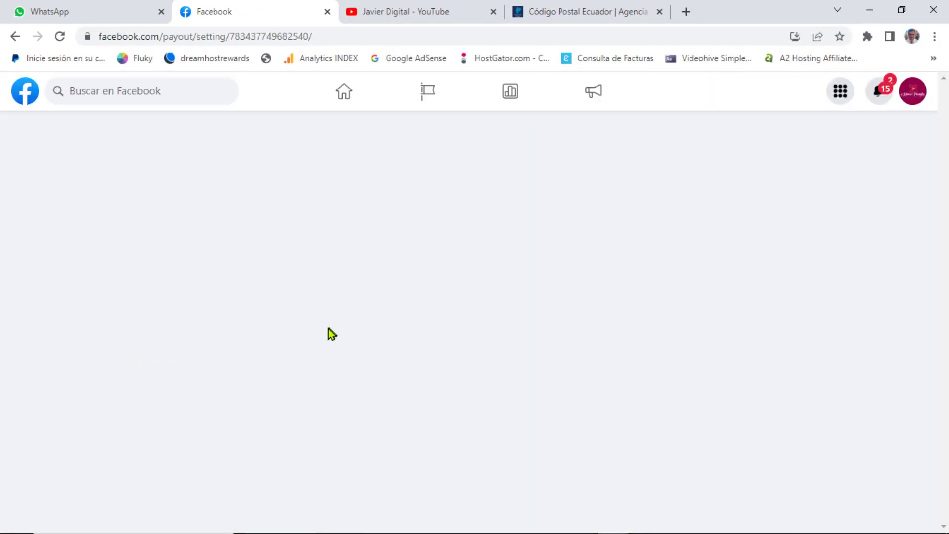
Step: Check the latest payout notifications, then return to the Facebook home feed
scroll(275, 396, "down", 1)
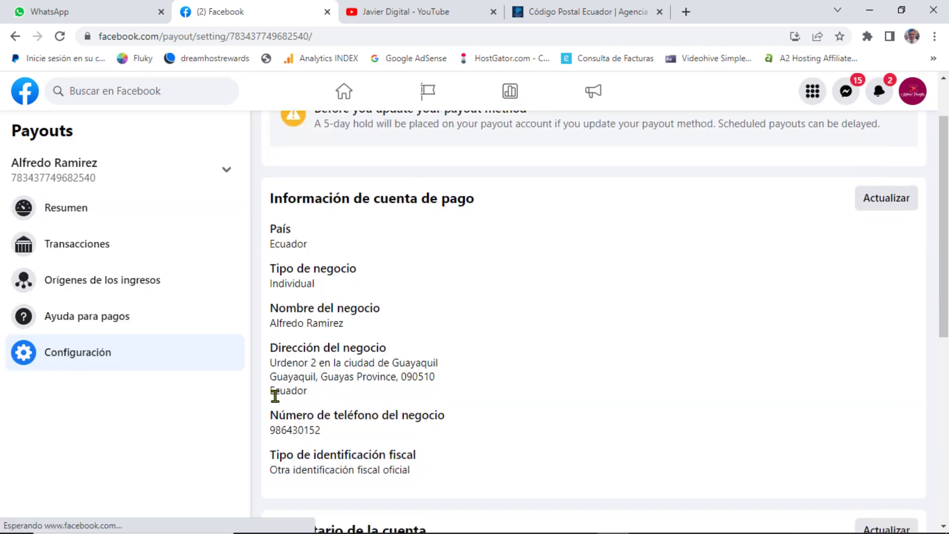
scroll(275, 395, "down", 5)
scroll(292, 439, "up", 5)
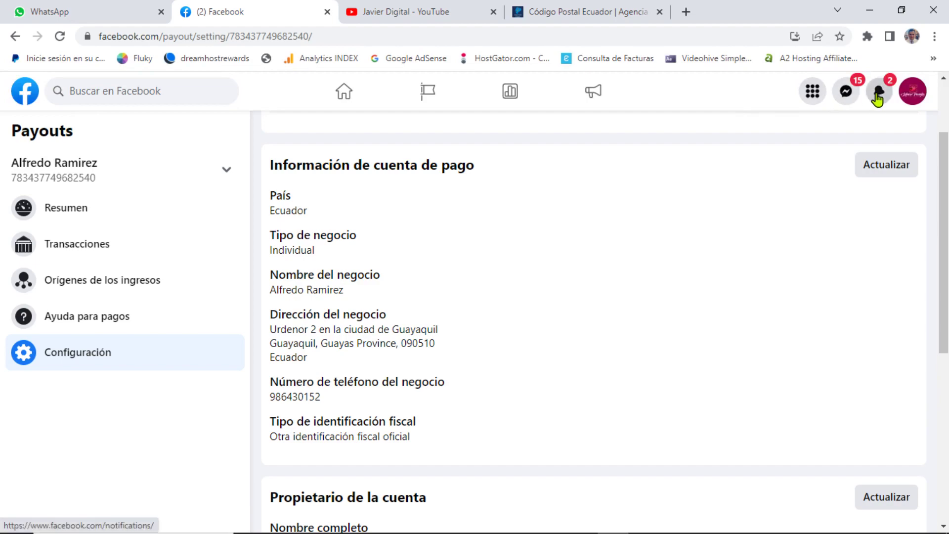
left_click(872, 99)
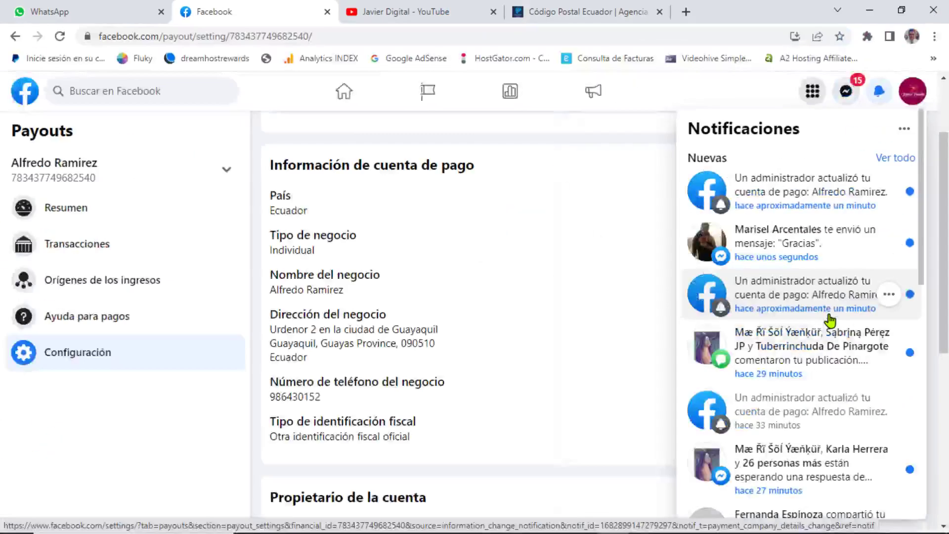
left_click(20, 99)
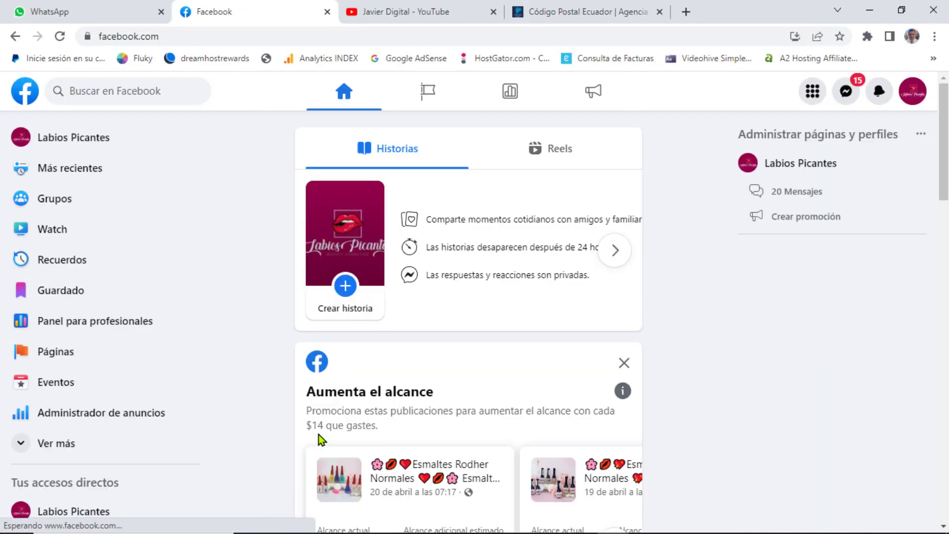
Step: Open Meta Business Suite from the Ver más shortcuts and go to Monetización
scroll(105, 398, "down", 1)
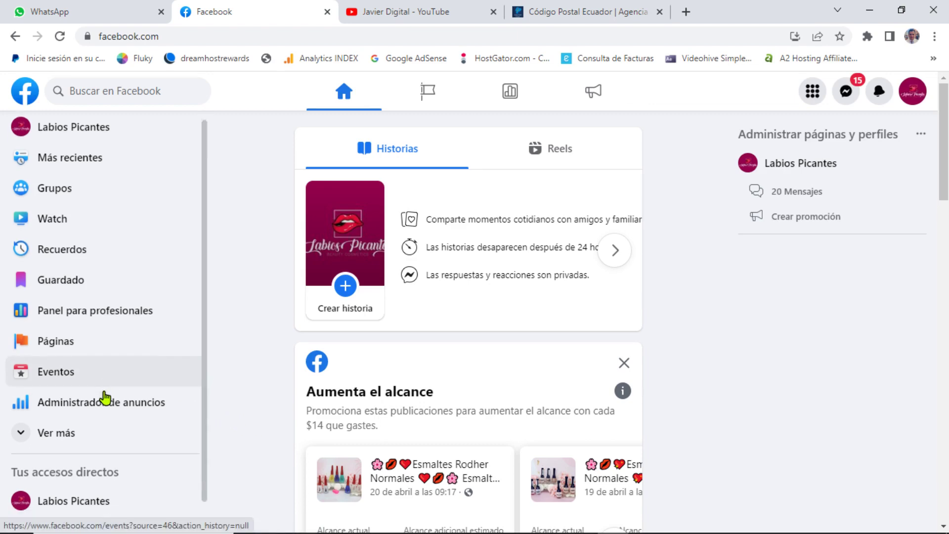
scroll(105, 398, "down", 1)
left_click(154, 387)
scroll(142, 391, "down", 4)
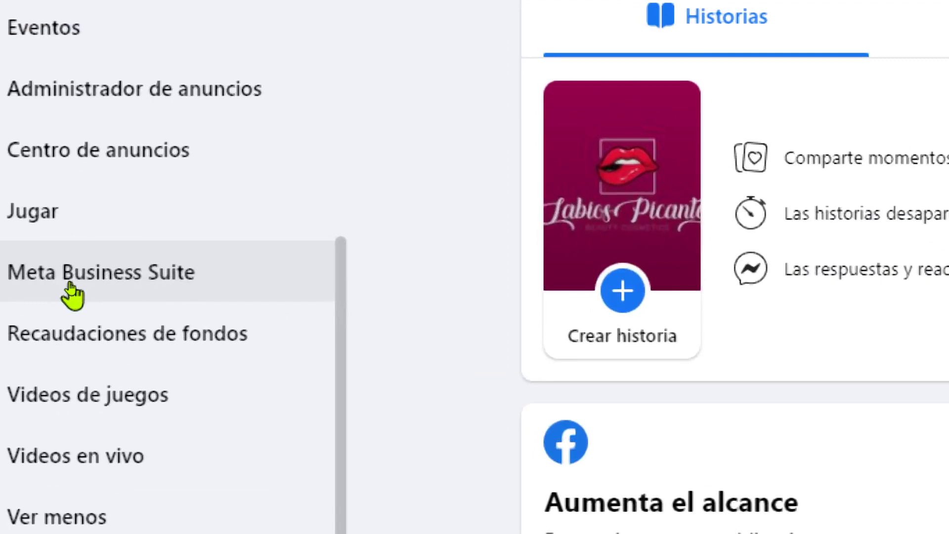
left_click(127, 279)
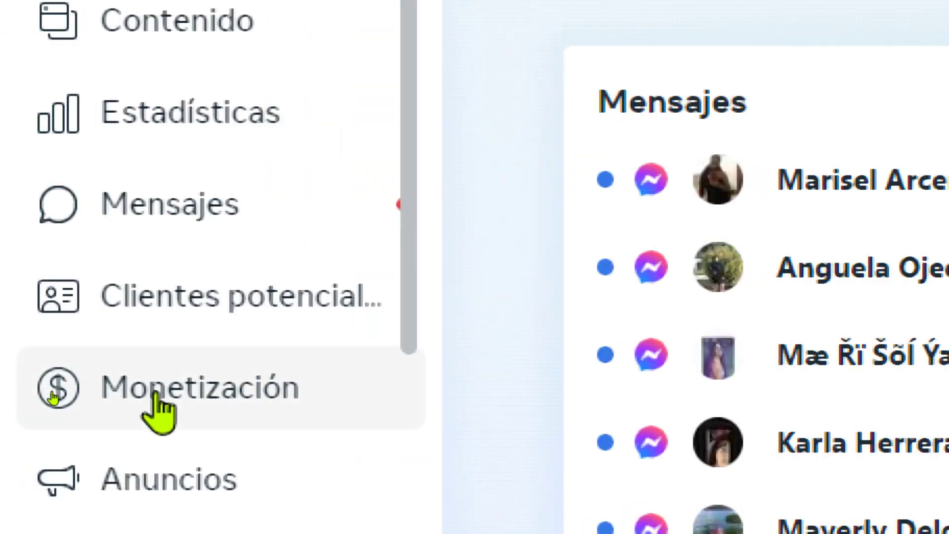
left_click(155, 395)
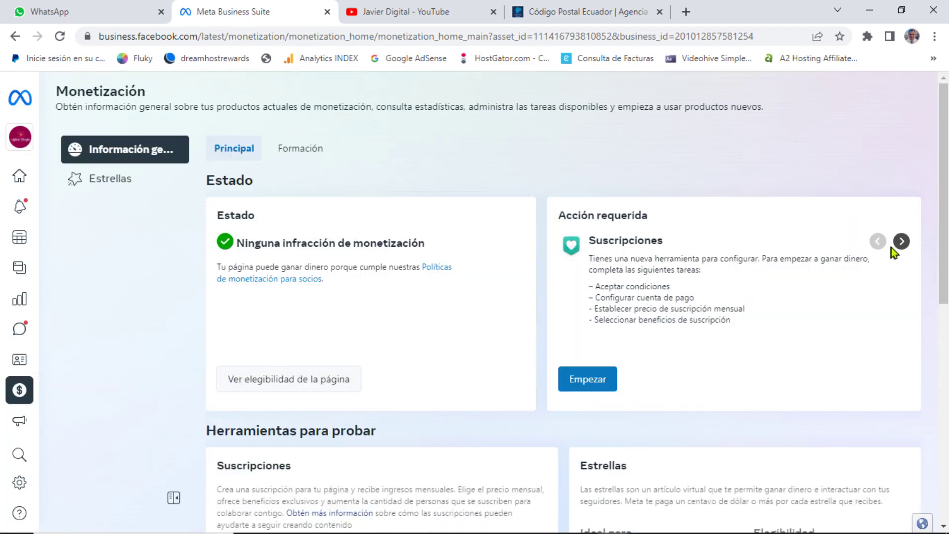
Step: Start the Estrellas setup from Acción requerida and proceed through detail verification to payout setup
left_click(901, 241)
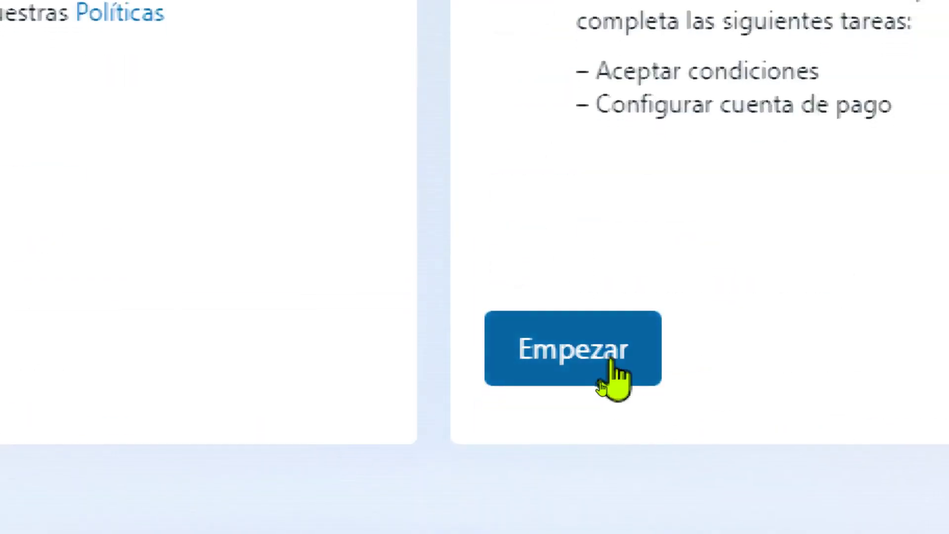
left_click(613, 369)
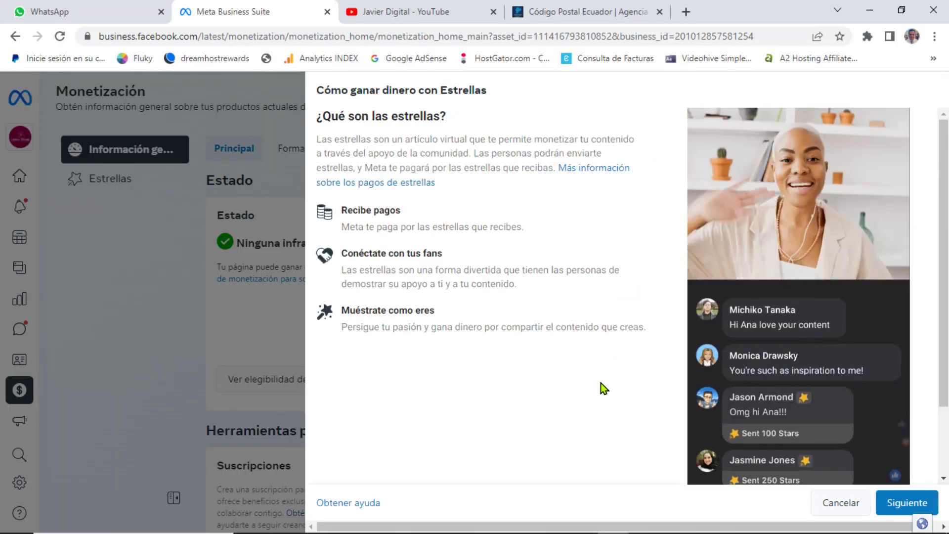
left_click(913, 501)
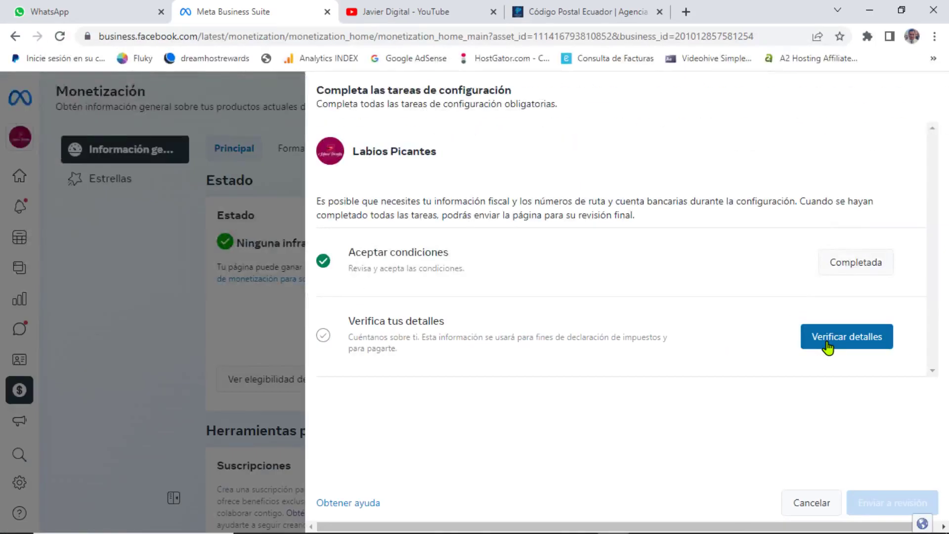
left_click(828, 344)
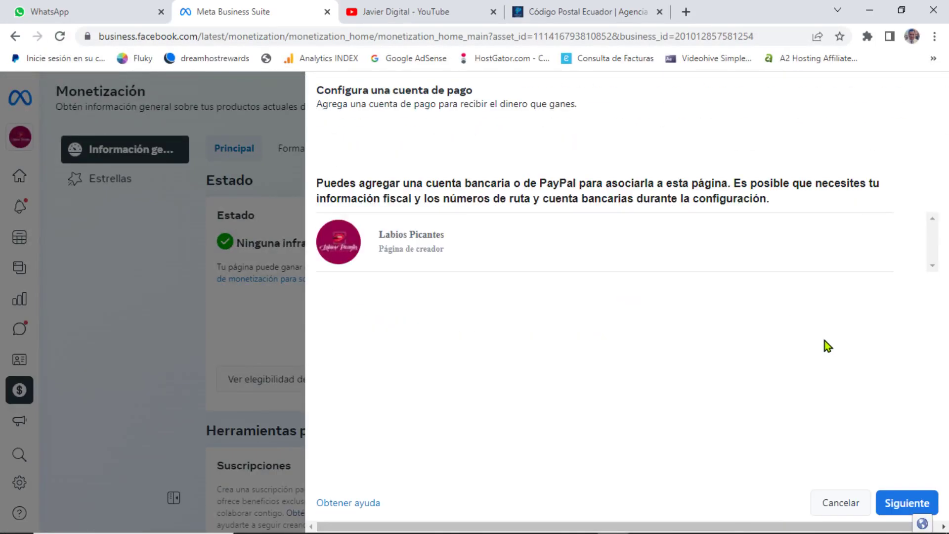
left_click(887, 509)
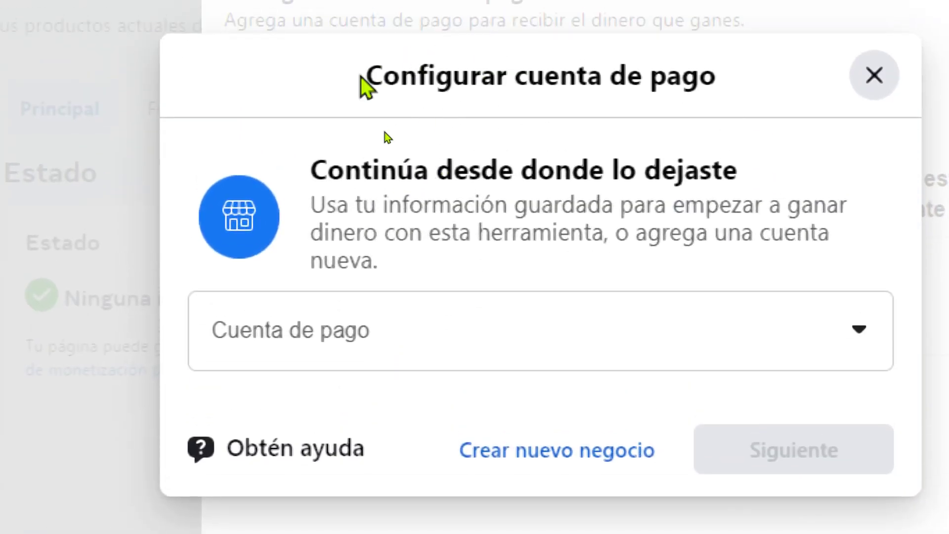
Step: Choose the existing saved payout account in Cuenta de pago and continue
left_click_drag(366, 77, 726, 101)
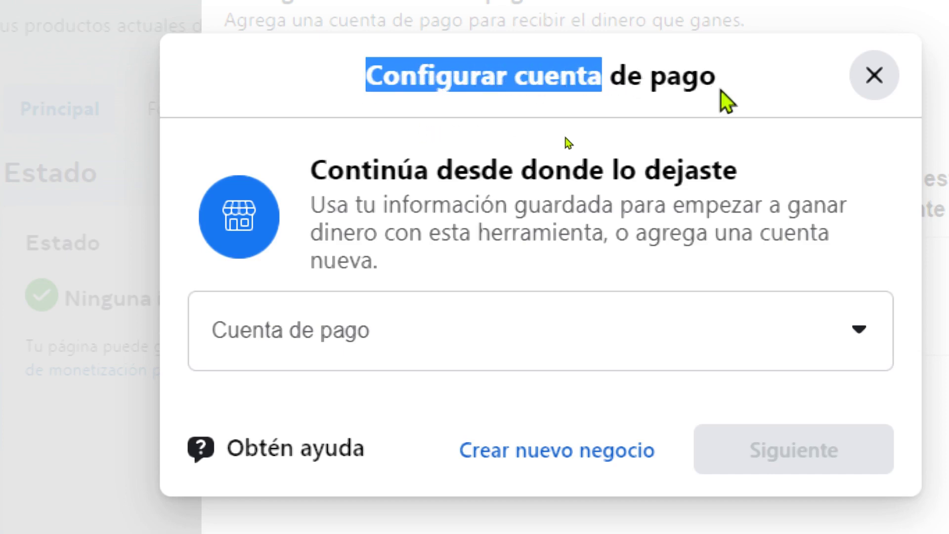
left_click(726, 96)
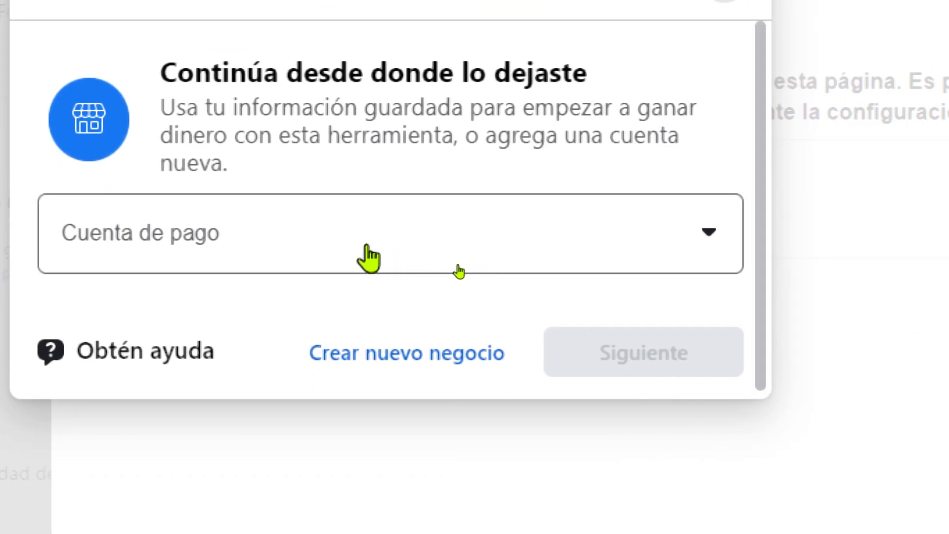
left_click(368, 257)
left_click(163, 314)
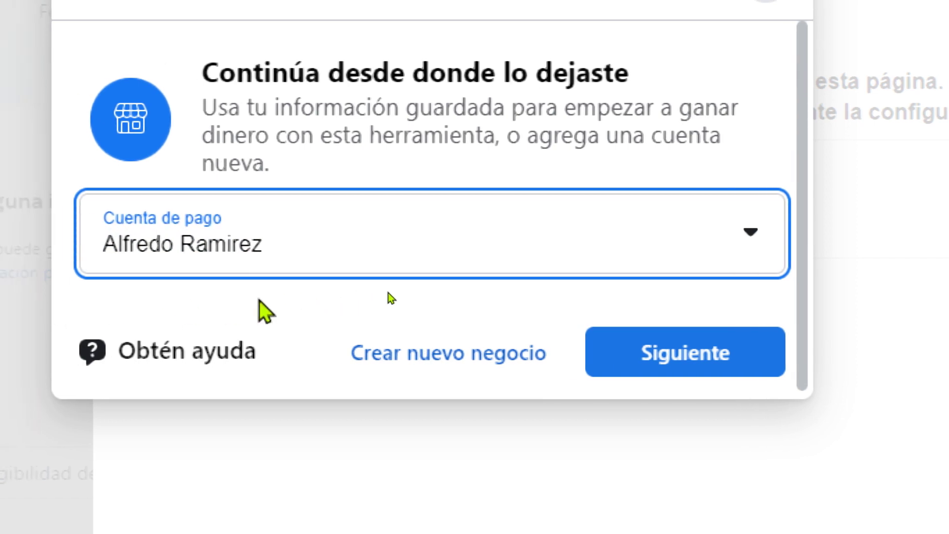
left_click(631, 366)
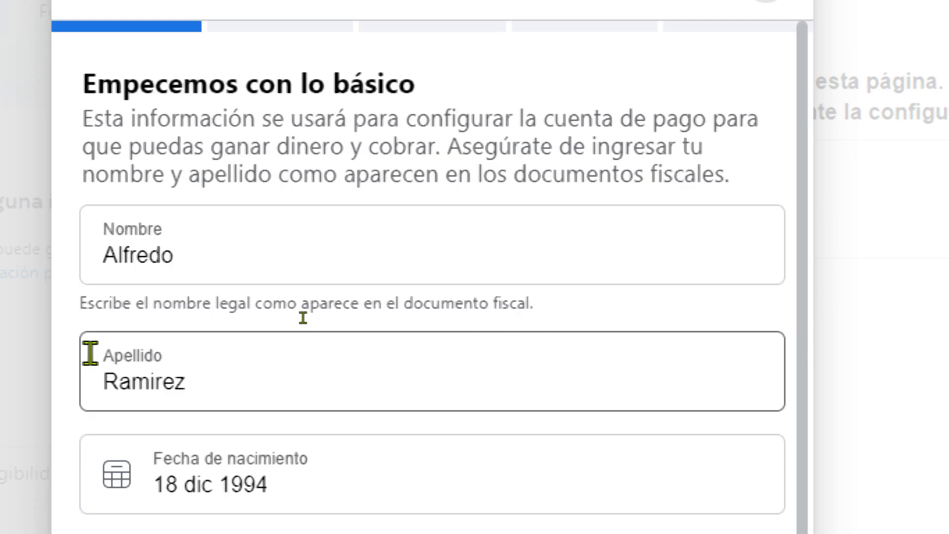
scroll(288, 305, "down", 5)
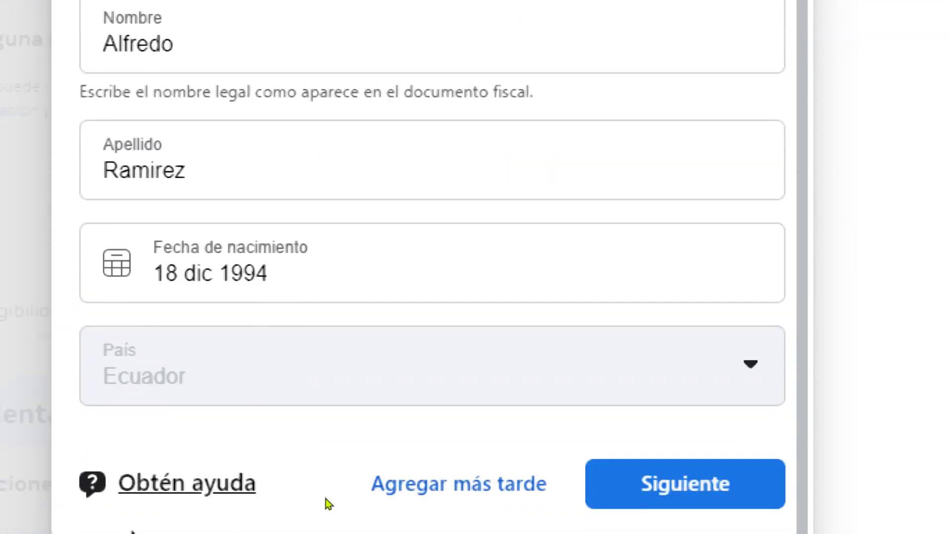
left_click(200, 239)
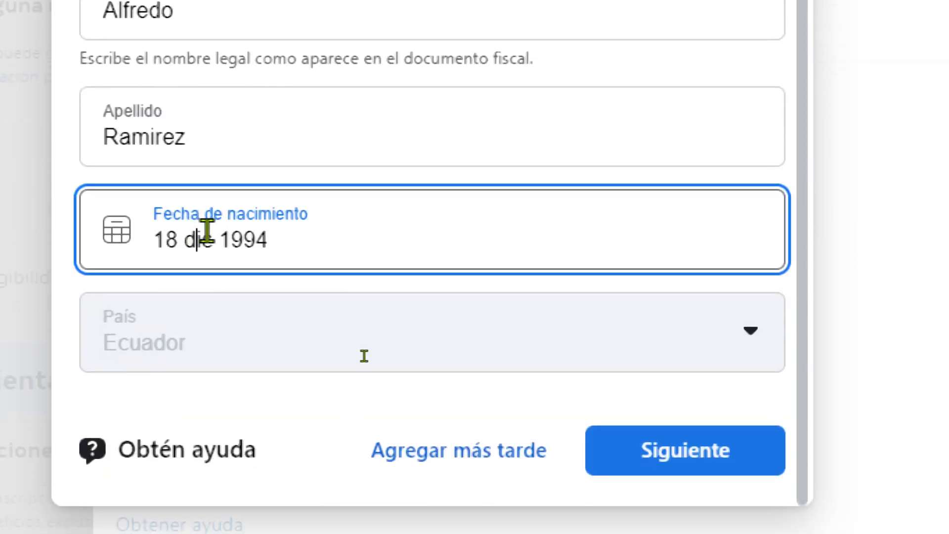
left_click(248, 239)
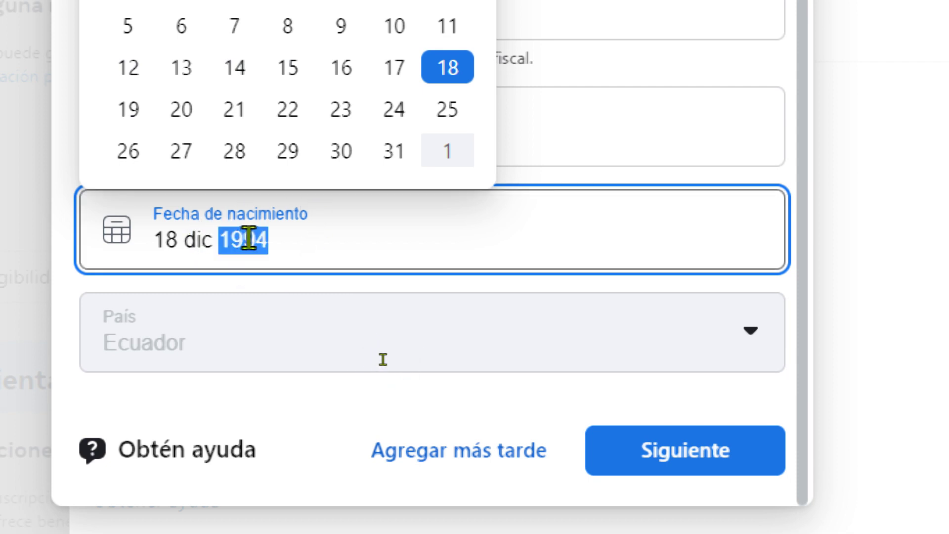
type("1")
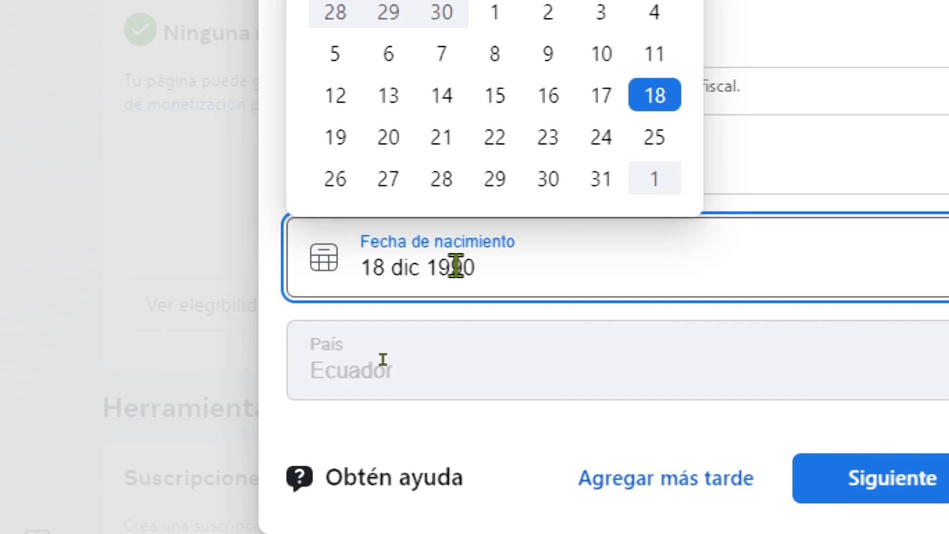
left_click(406, 267)
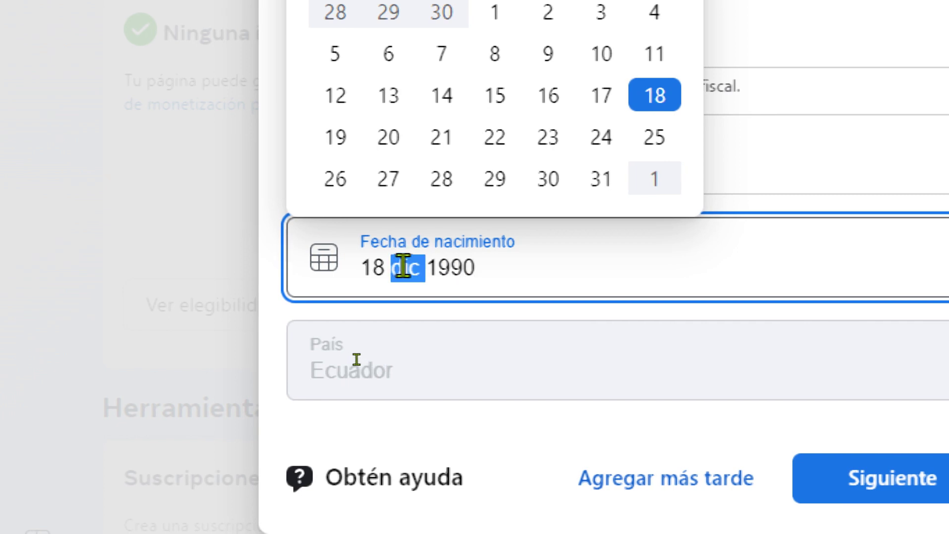
type("Mar")
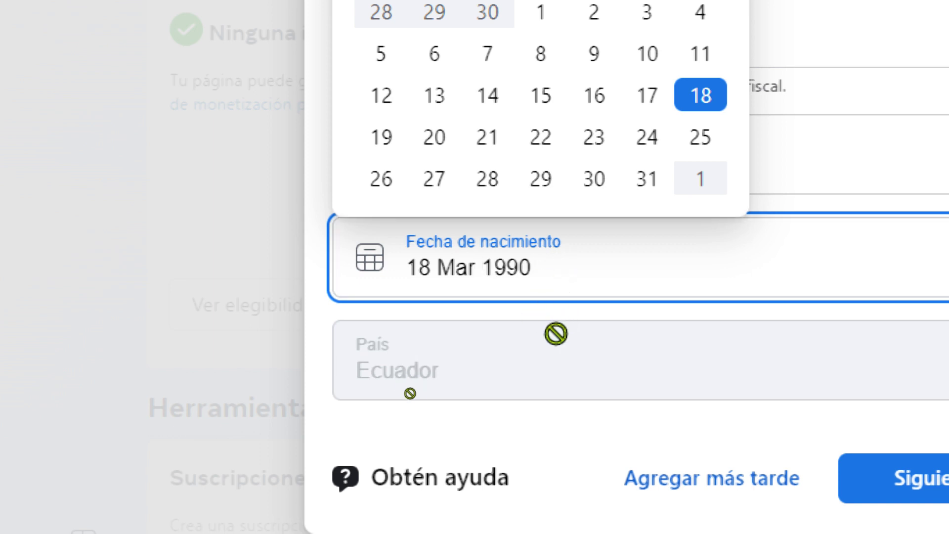
left_click(553, 429)
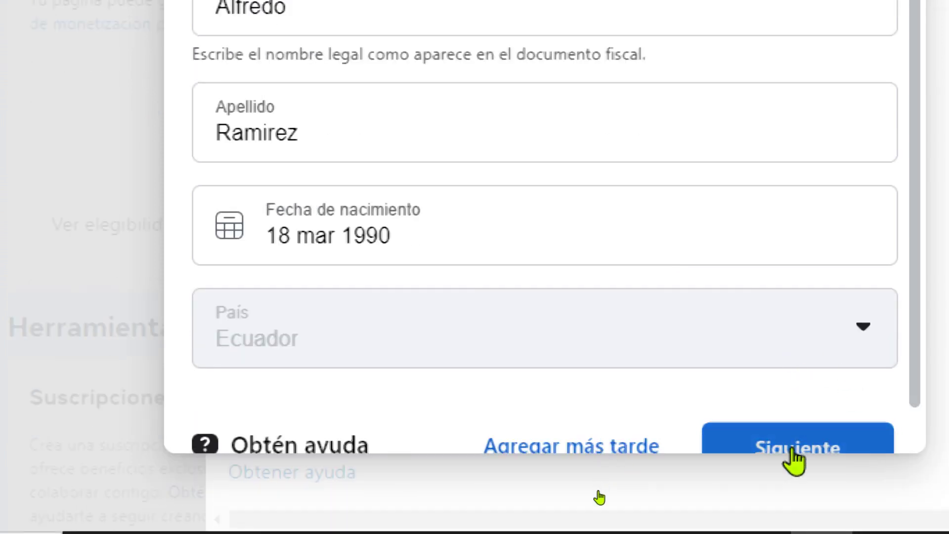
Step: Continue past the basics step and confirm country Ecuador and business type Individuo
left_click(791, 448)
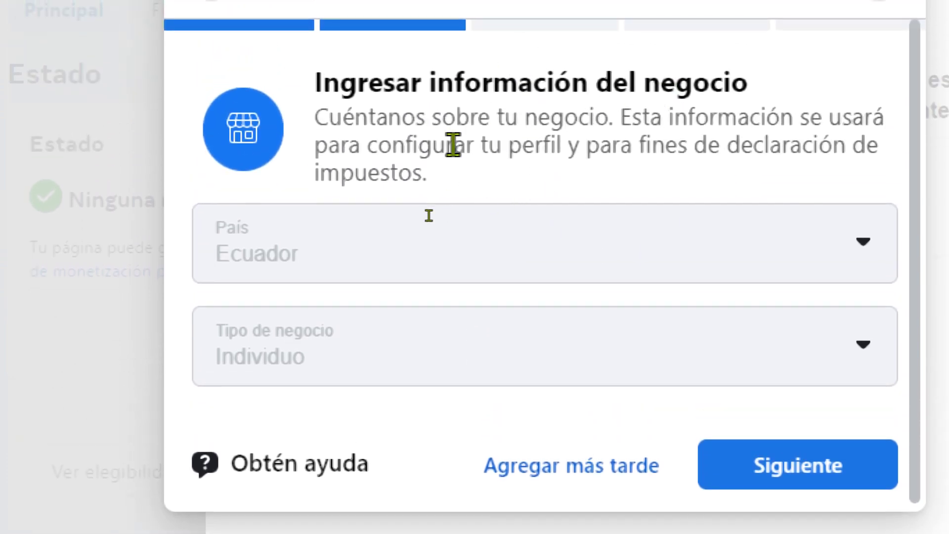
scroll(443, 312, "down", 1)
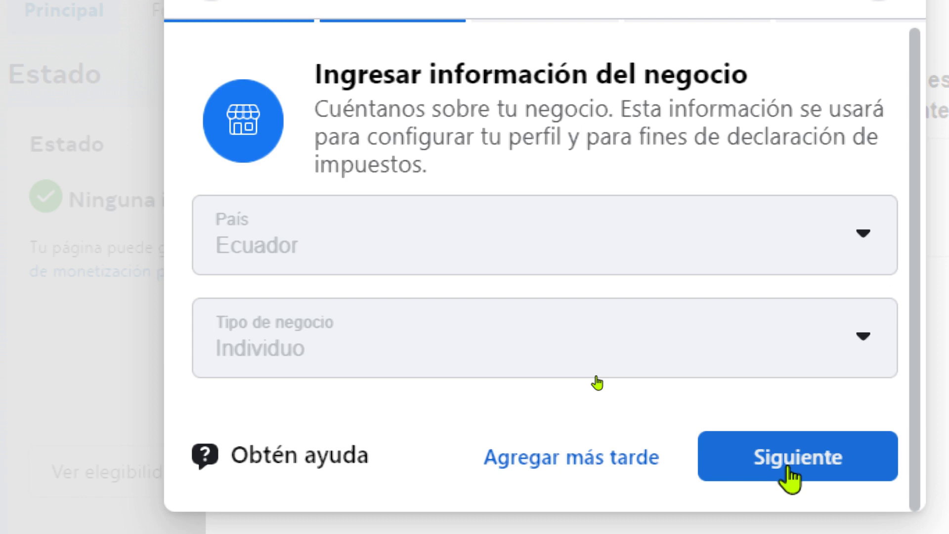
left_click(788, 470)
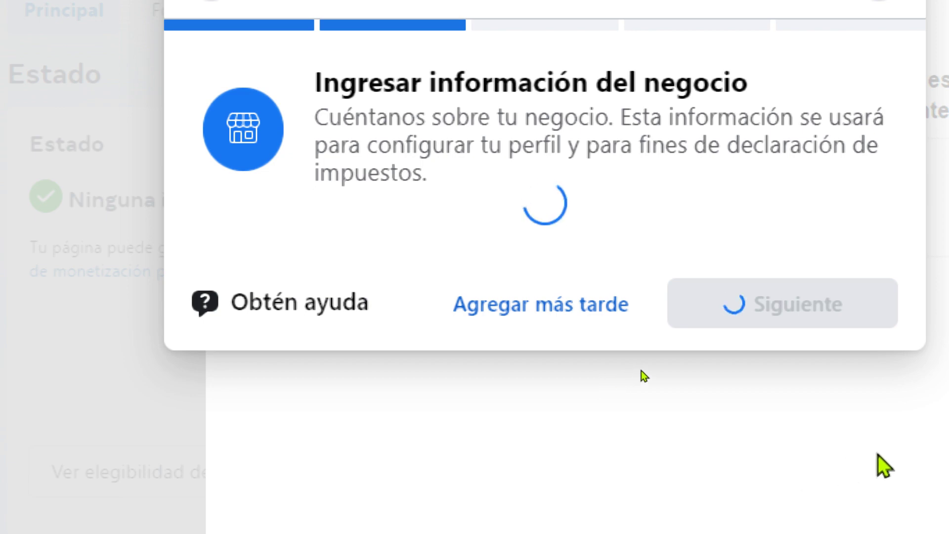
Step: Enter the account holder's middle name in the payout account form
left_click(306, 377)
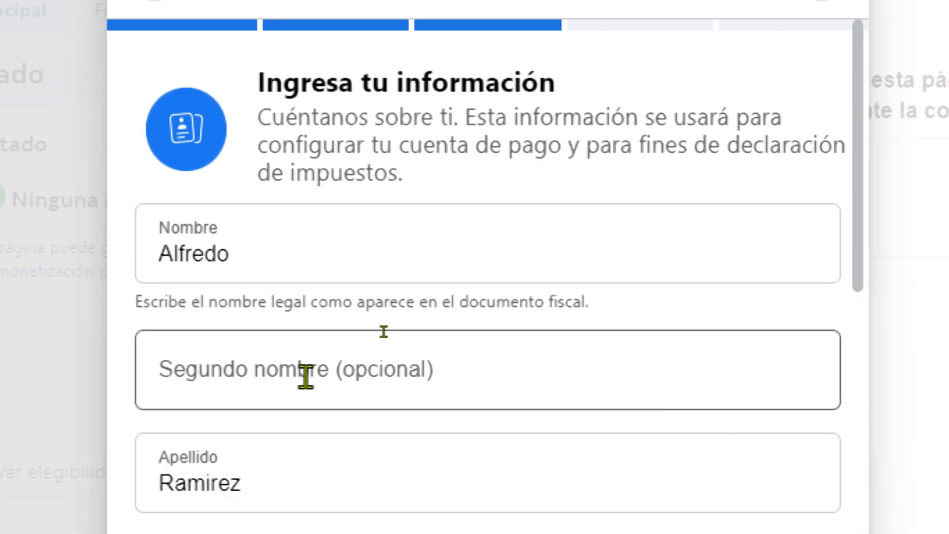
type("Javier")
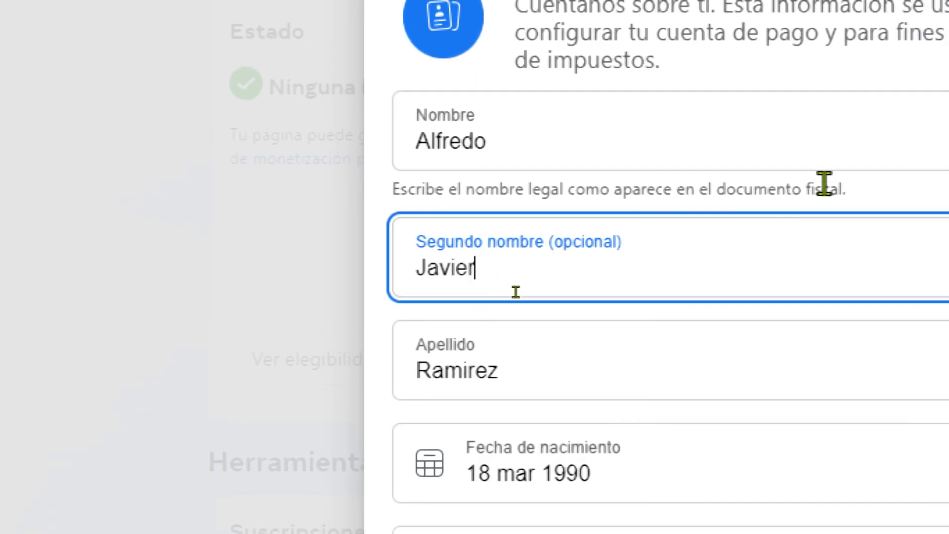
left_click(879, 201)
Step: Enter the tax identification number and tick the 'Bajo pena de perjurio' declaration
scroll(830, 307, "down", 2)
scroll(834, 312, "down", 15)
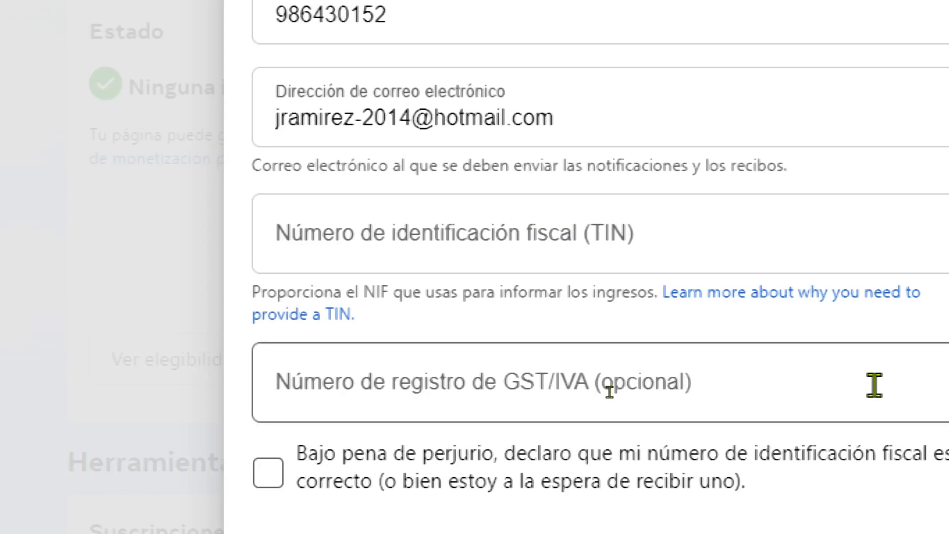
scroll(873, 385, "down", 2)
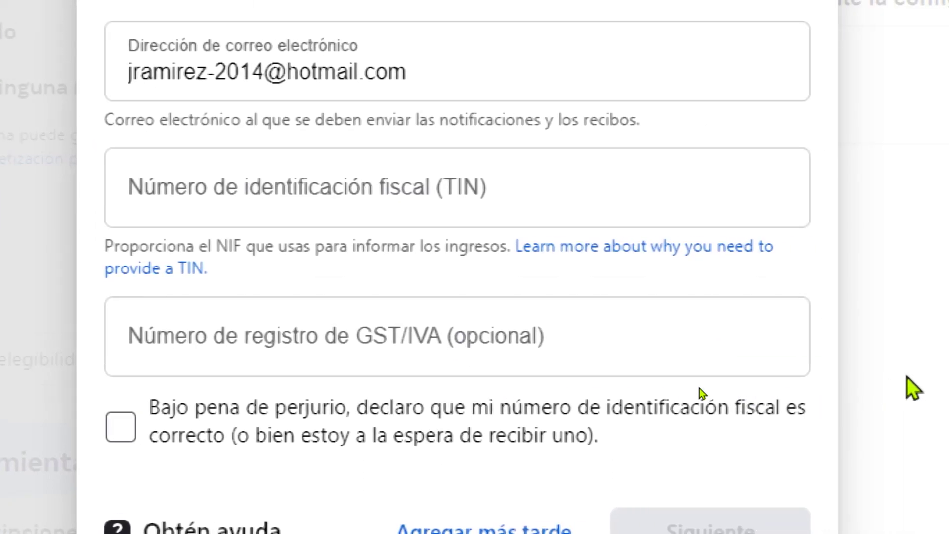
left_click(413, 191)
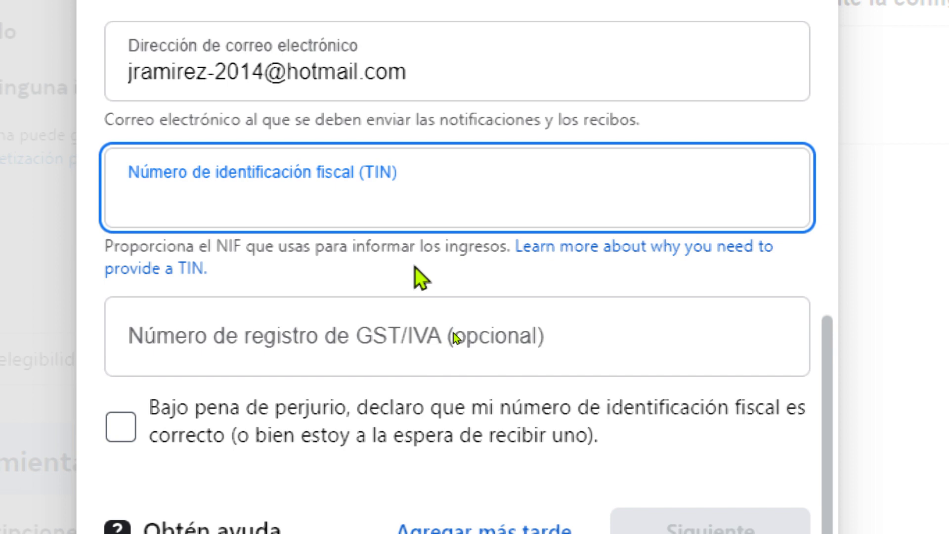
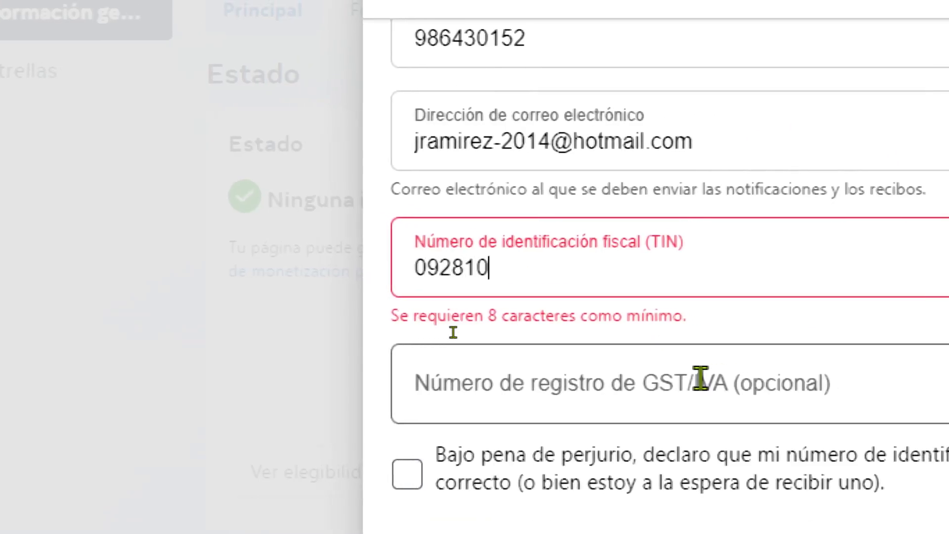
left_click(664, 339)
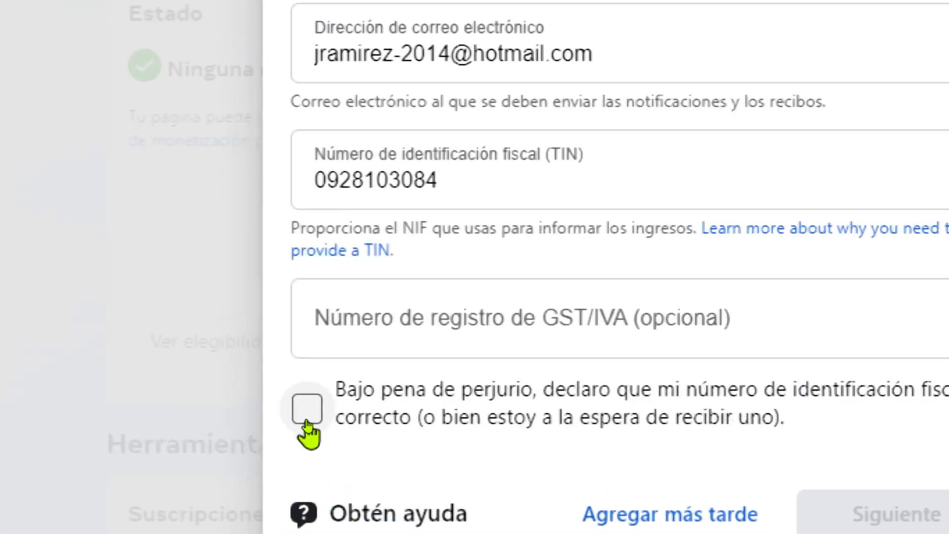
left_click(307, 425)
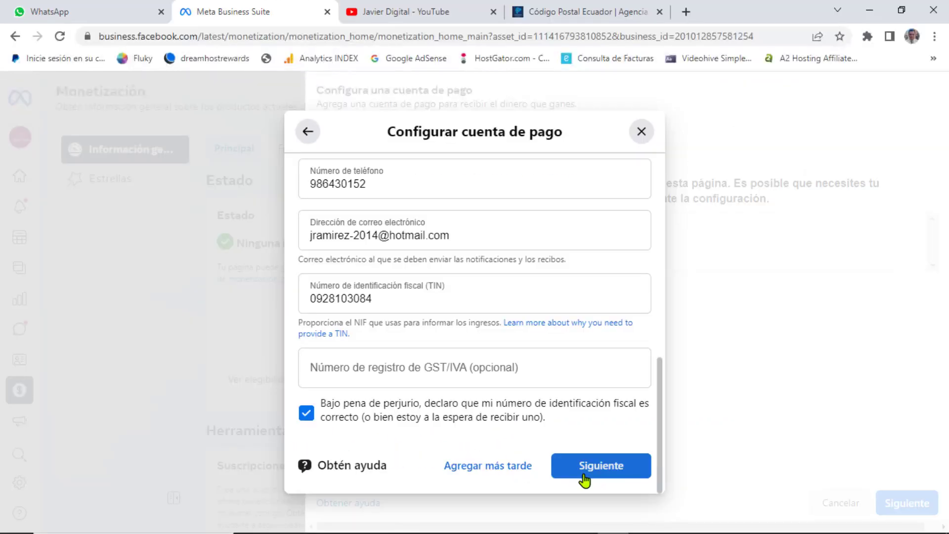
Step: Advance to the bank-account step, choose Ecuador as bank country, and view the WhatsApp bank details
left_click(584, 475)
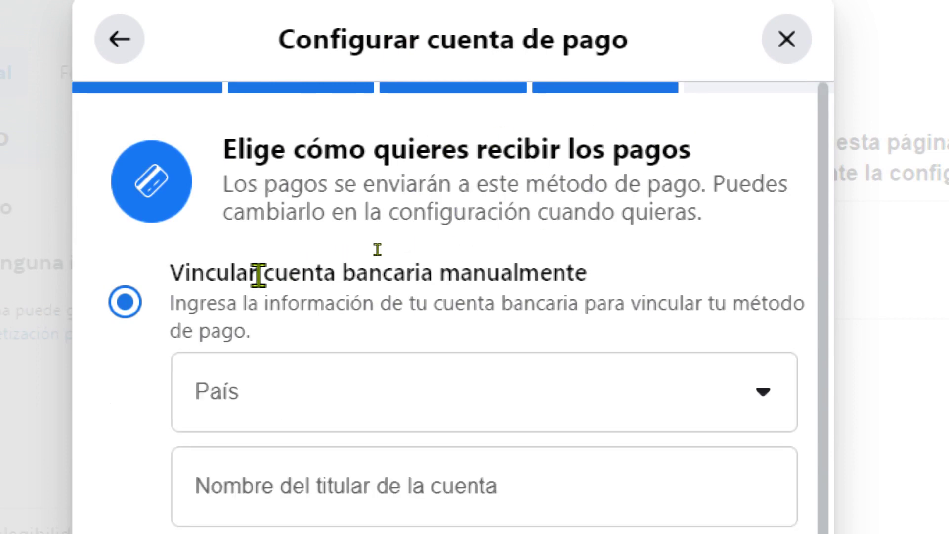
left_click(252, 420)
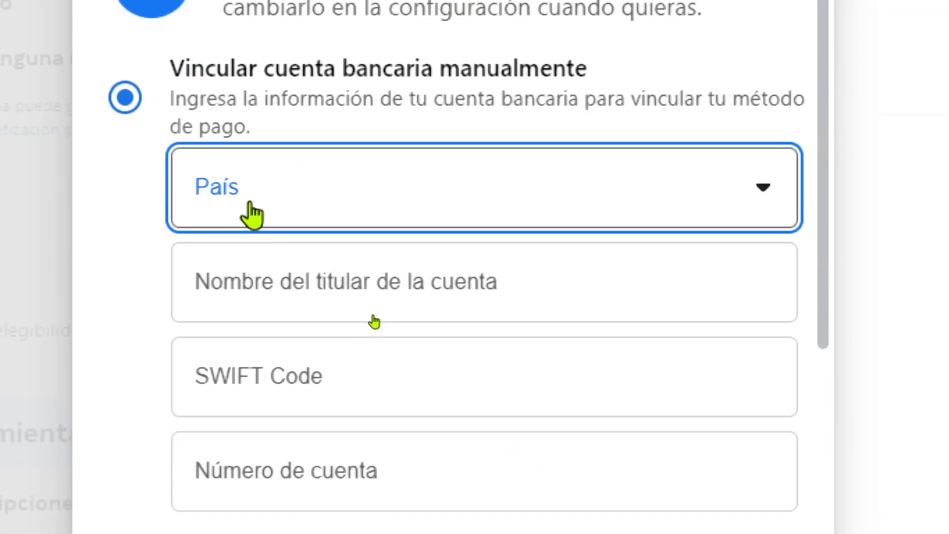
left_click(250, 205)
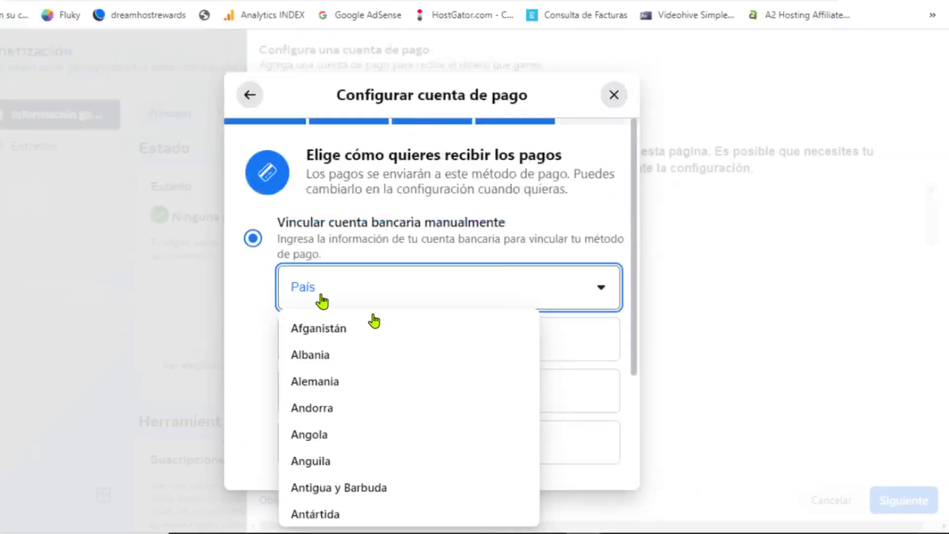
scroll(431, 451, "down", 9)
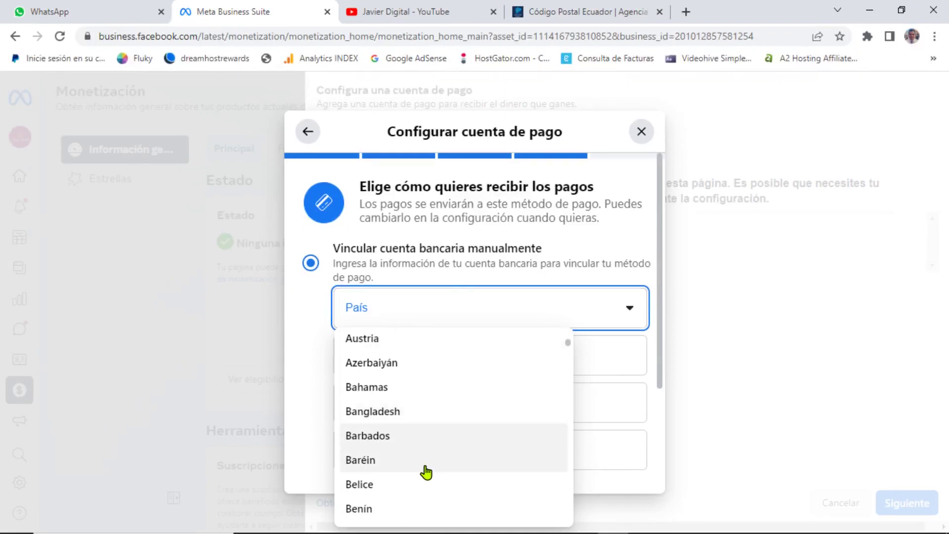
scroll(433, 476, "down", 9)
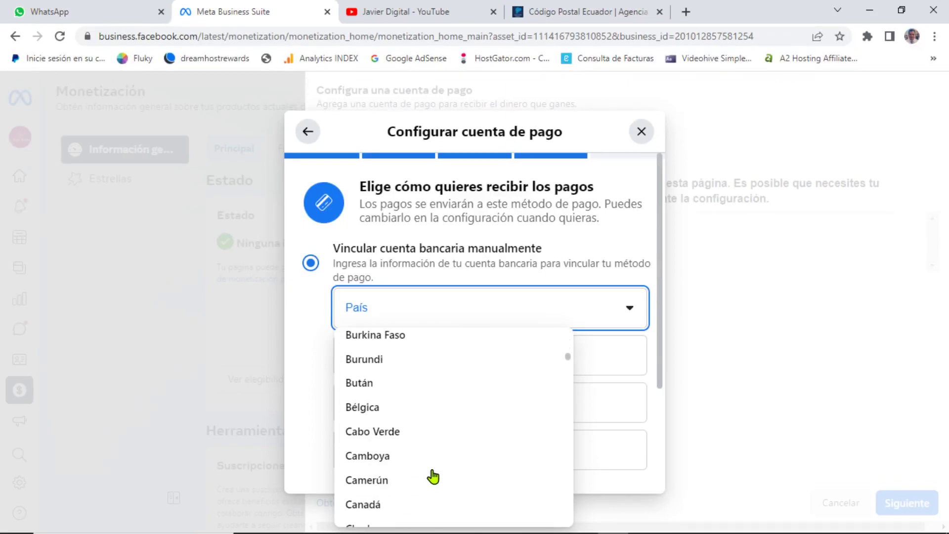
scroll(434, 474, "down", 7)
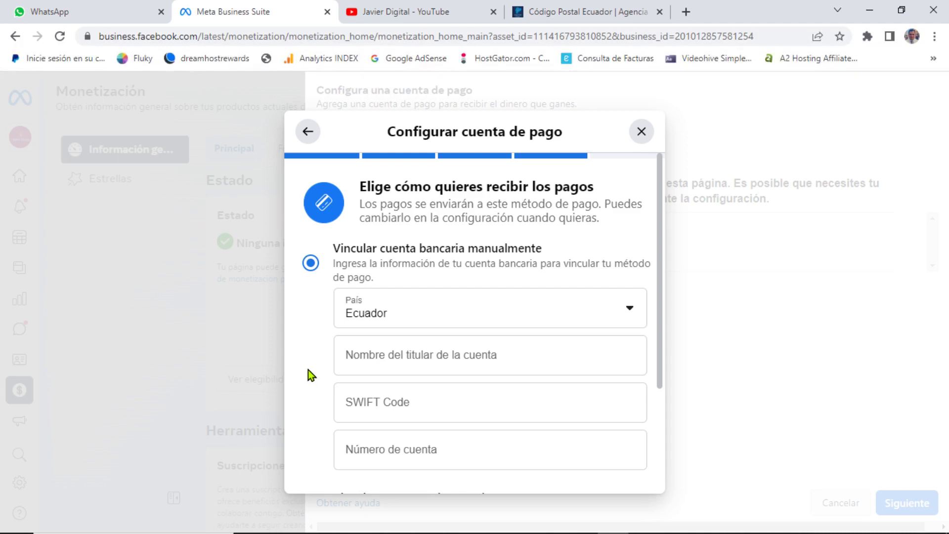
scroll(308, 370, "down", 2)
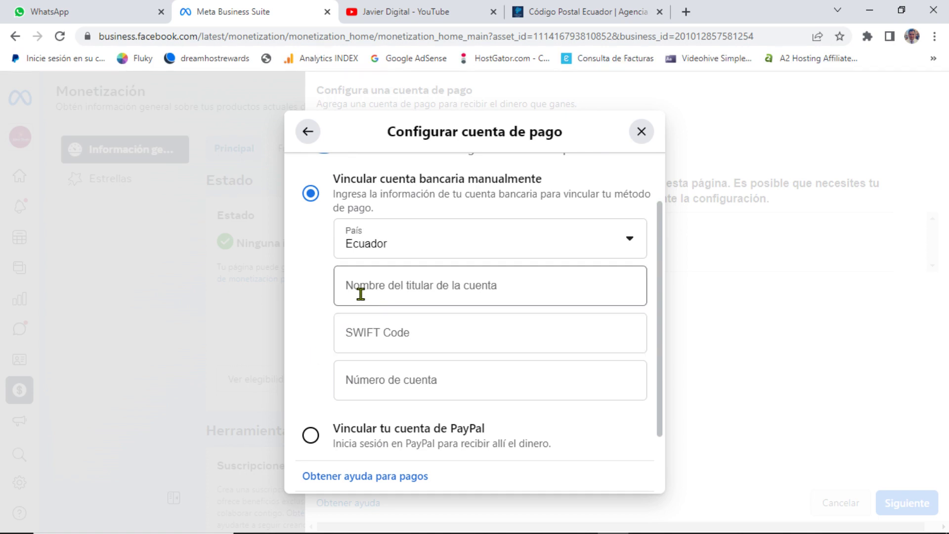
left_click(106, 9)
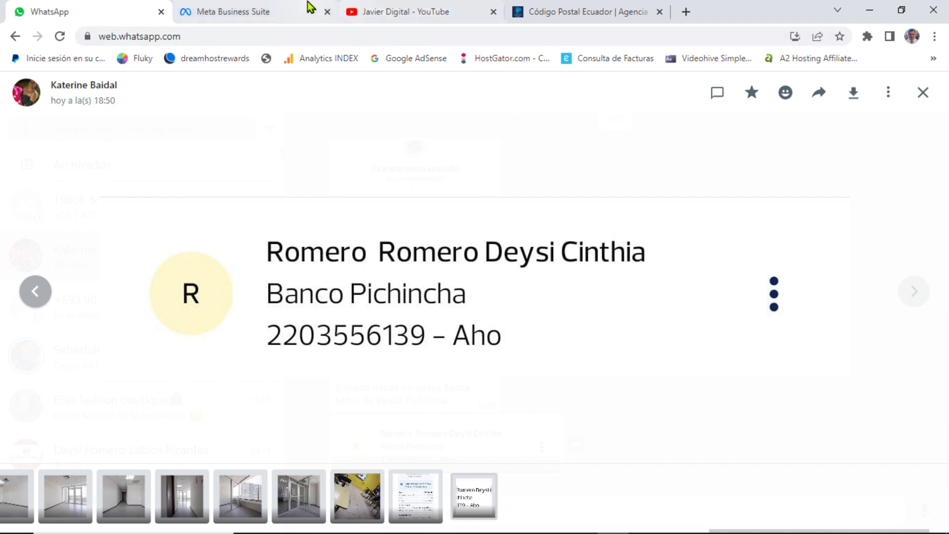
Step: Enter the account holder's full name from WhatsApp into Nombre del titular de la cuenta
left_click(268, 5)
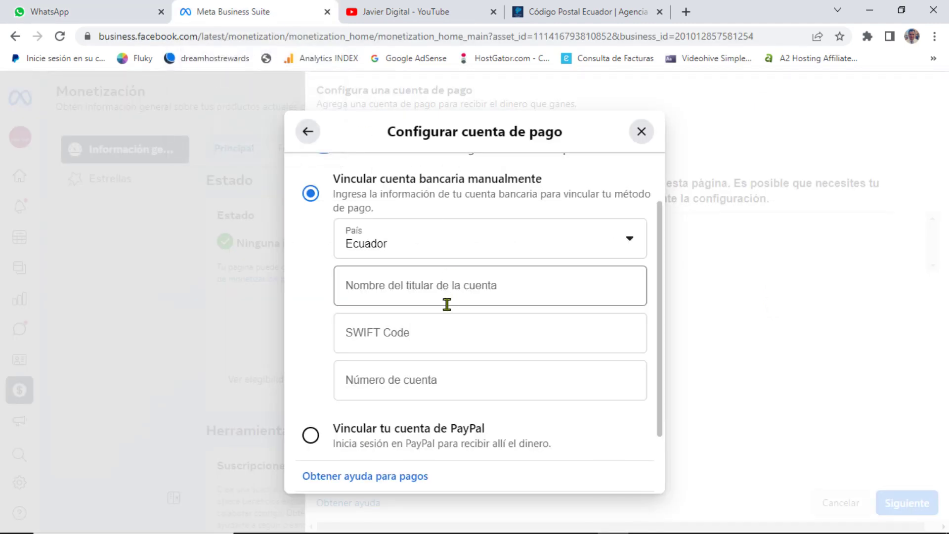
left_click(394, 292)
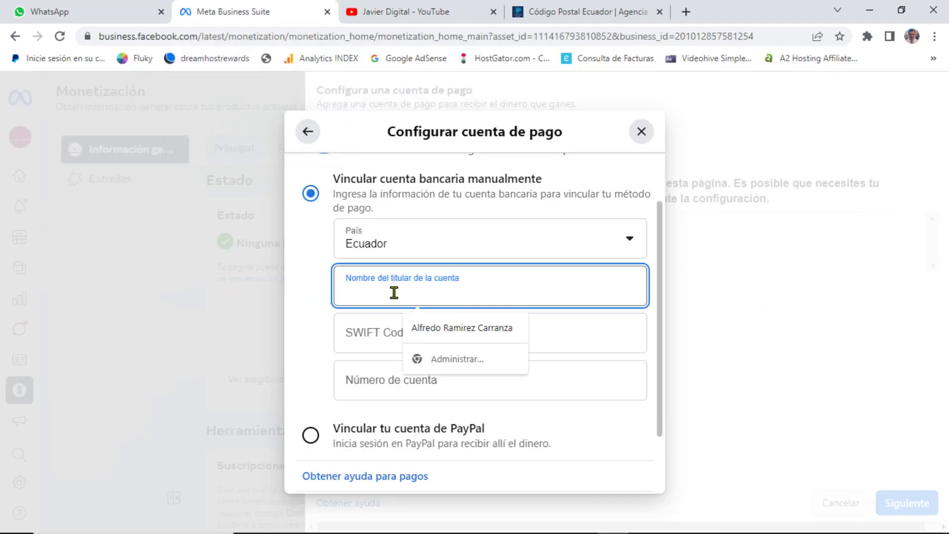
left_click(92, 7)
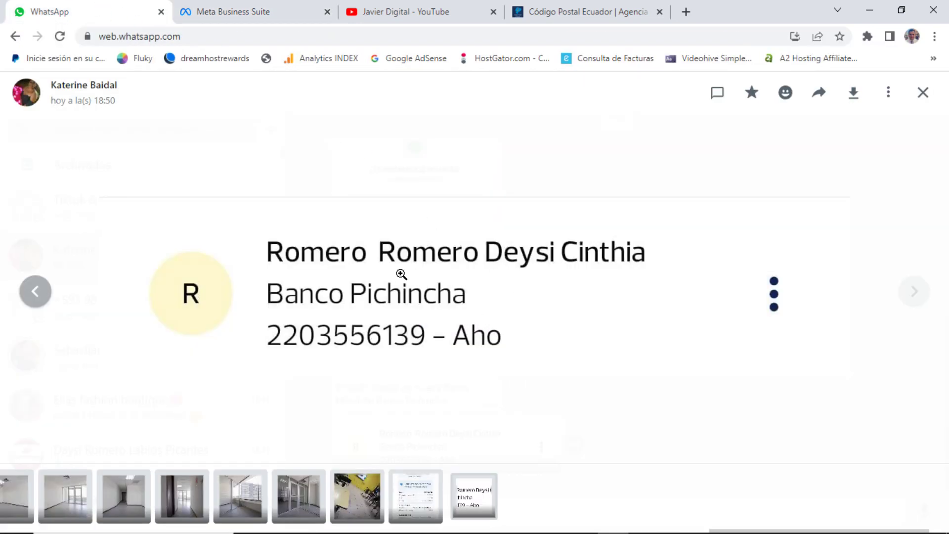
left_click(266, 6)
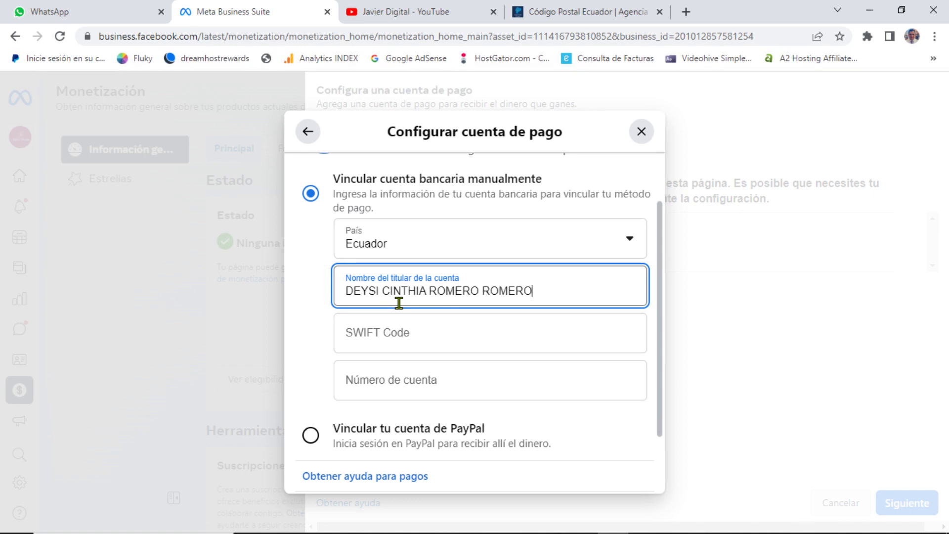
left_click(112, 7)
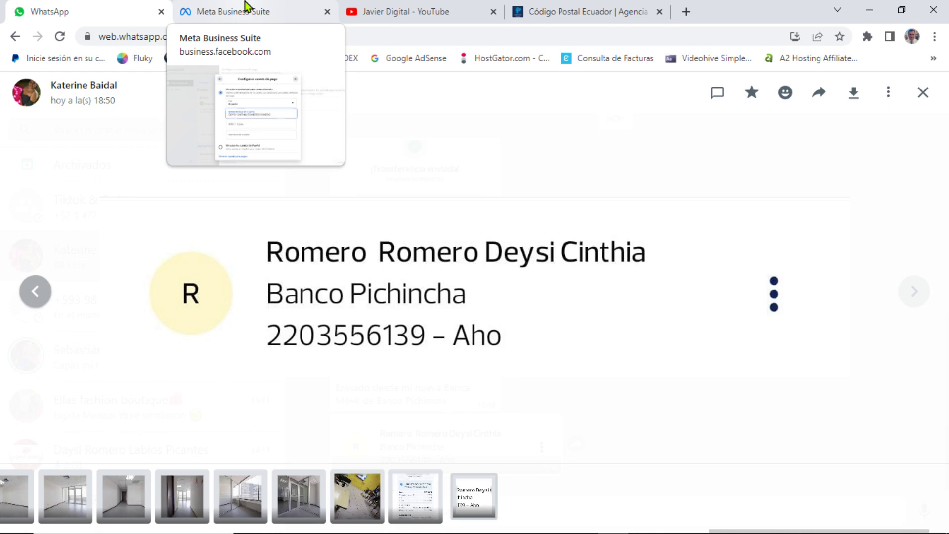
left_click(246, 7)
left_click(382, 338)
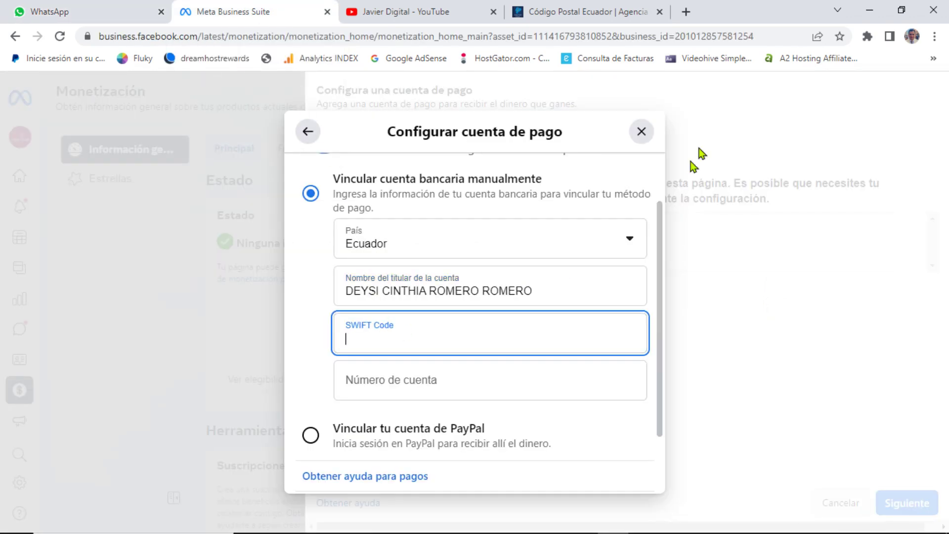
left_click(686, 11)
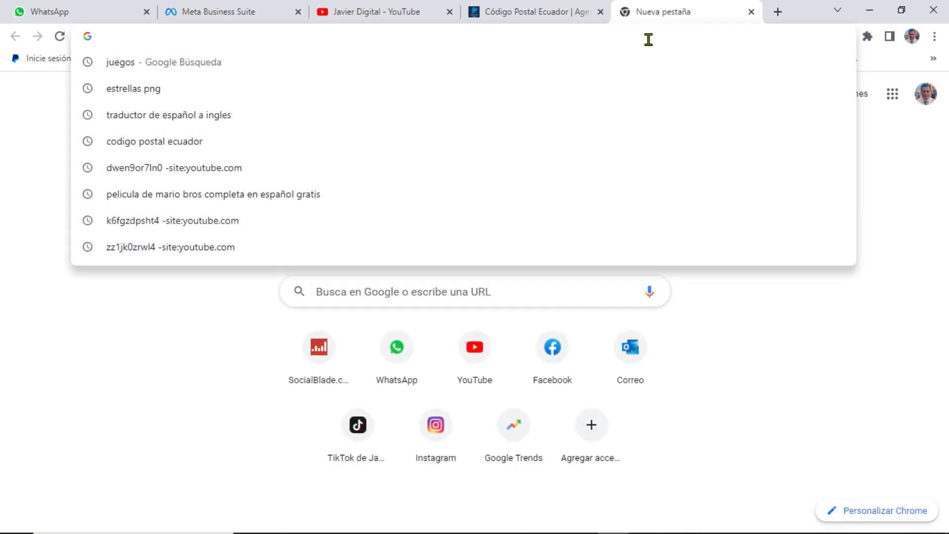
Step: Search Google for Banco Pichincha's SWIFT code and paste PICHECEQXXX into SWIFT Code
type("CODIGO")
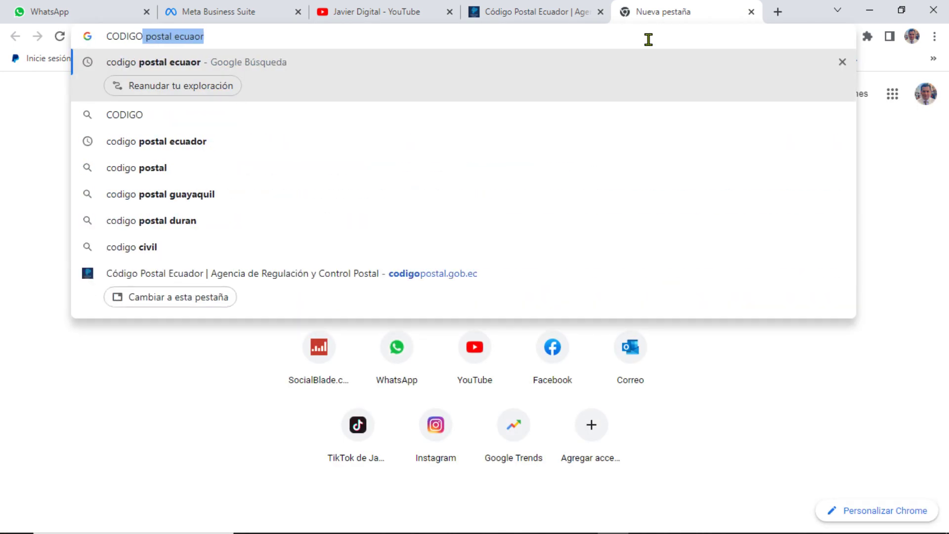
type(" SW")
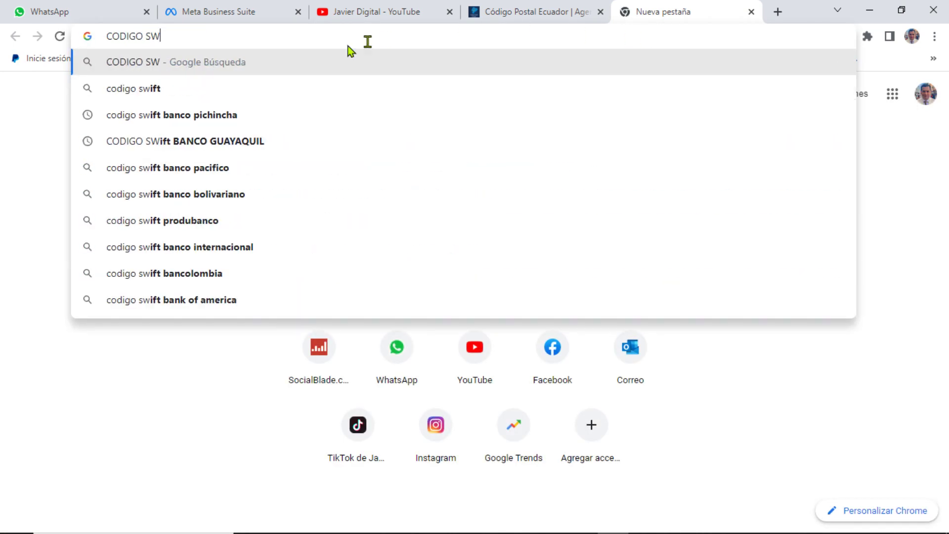
left_click(200, 116)
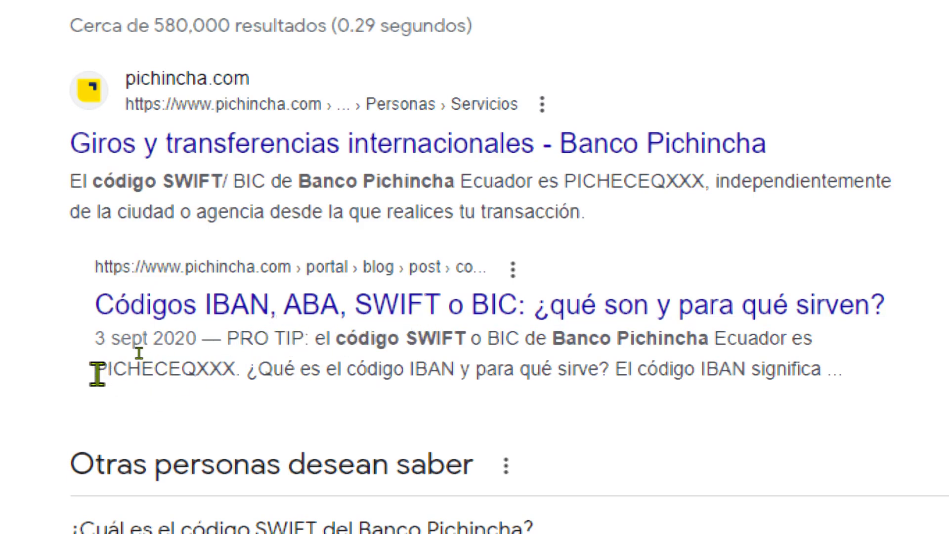
left_click_drag(95, 375, 234, 371)
key("ctrl+c")
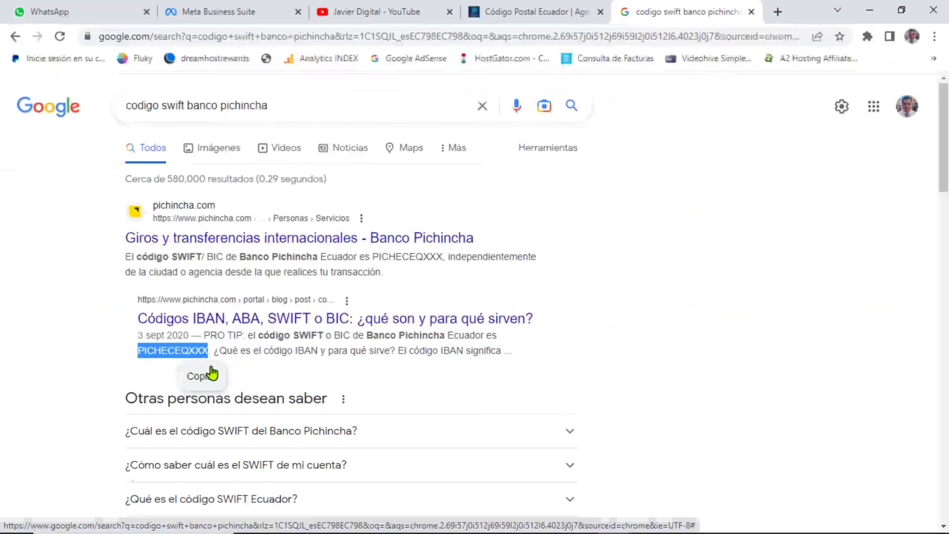
left_click(222, 7)
left_click(424, 322)
key("ctrl+v")
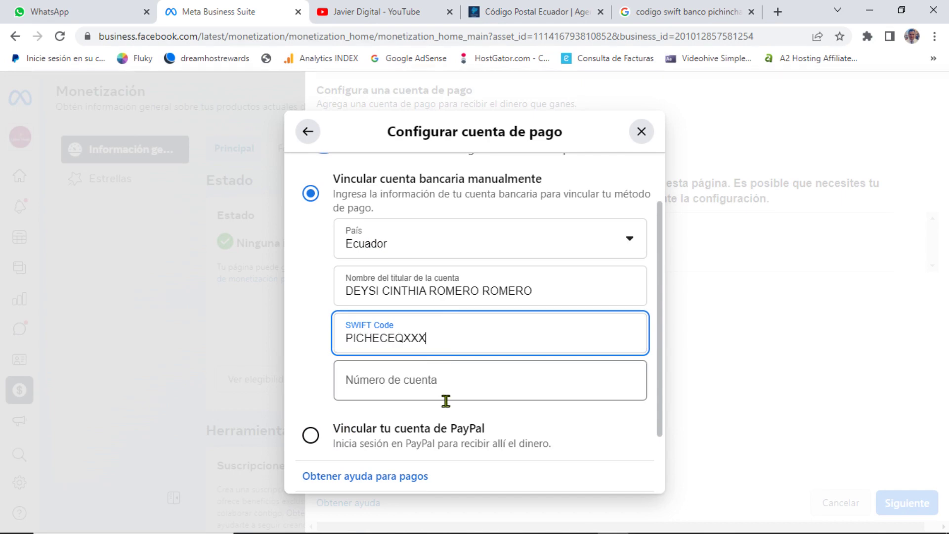
Step: Enter the bank account number, copying it from the WhatsApp bank details image
scroll(346, 356, "down", 2)
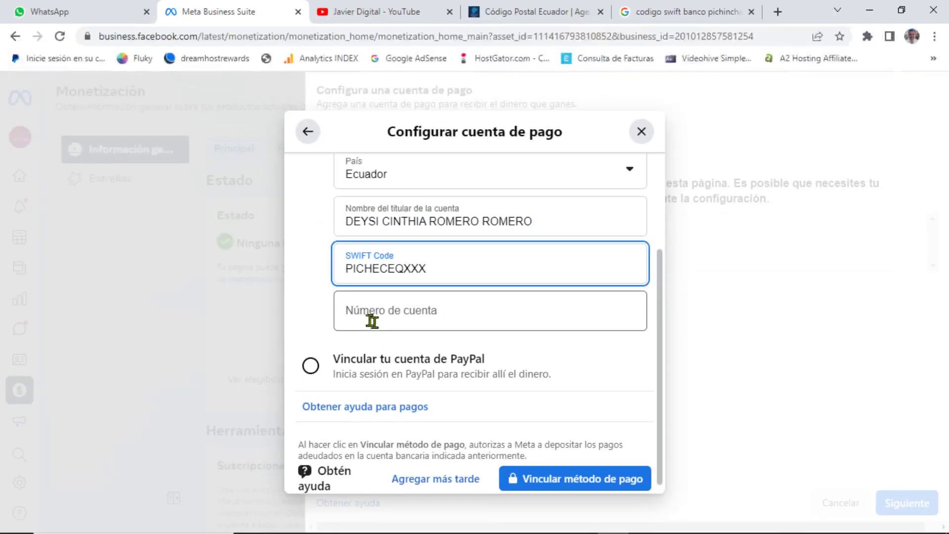
left_click(119, 11)
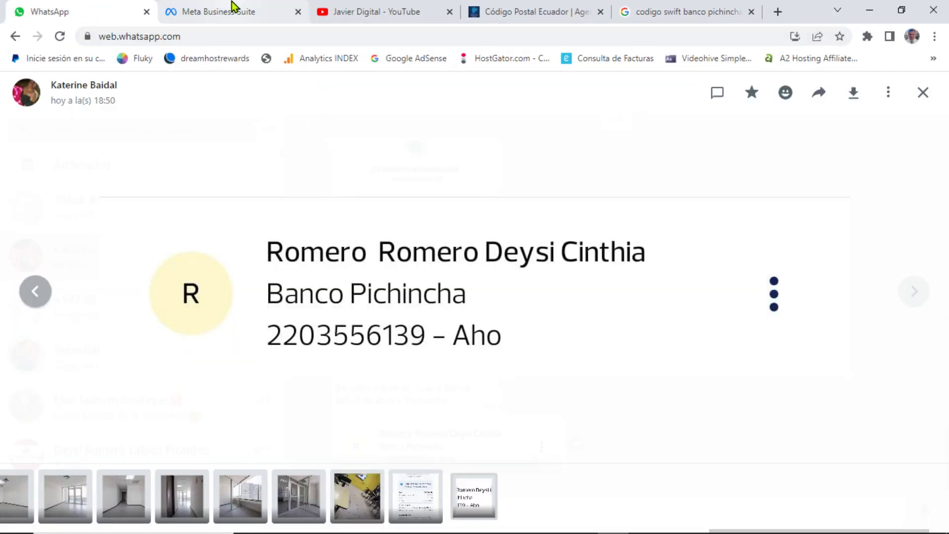
left_click(233, 6)
left_click(447, 308)
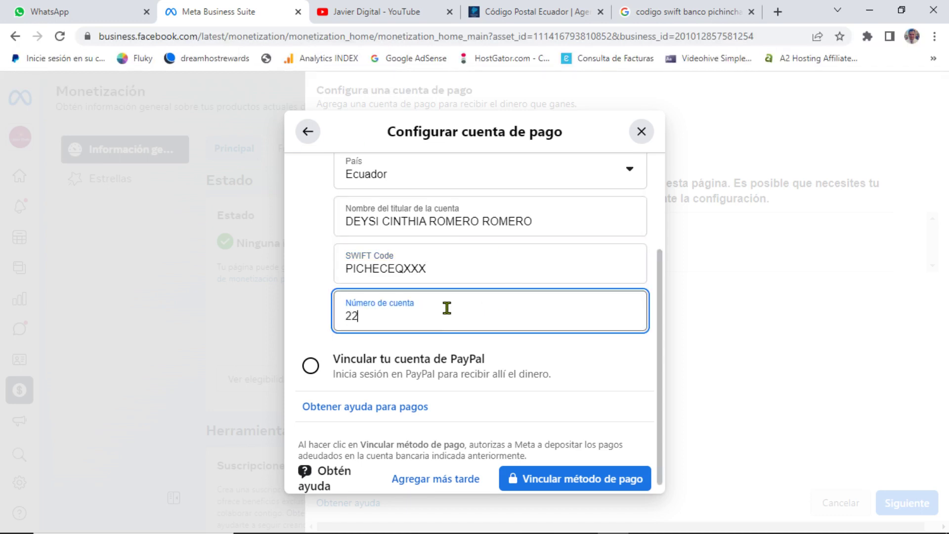
left_click(118, 10)
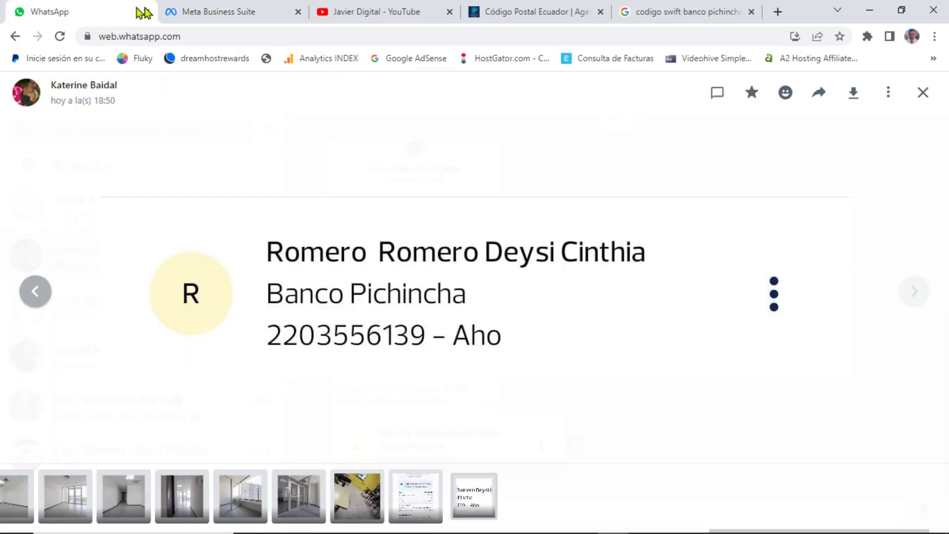
left_click(193, 7)
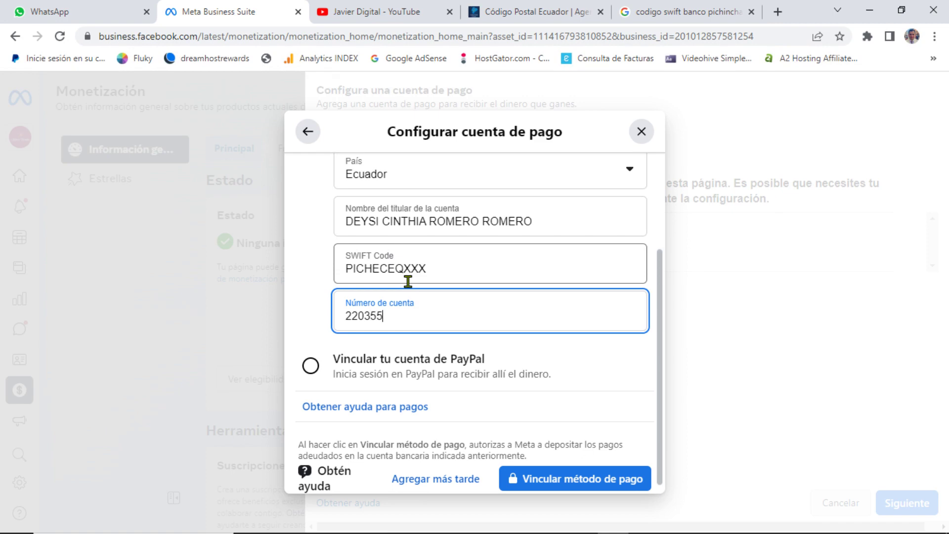
left_click(89, 7)
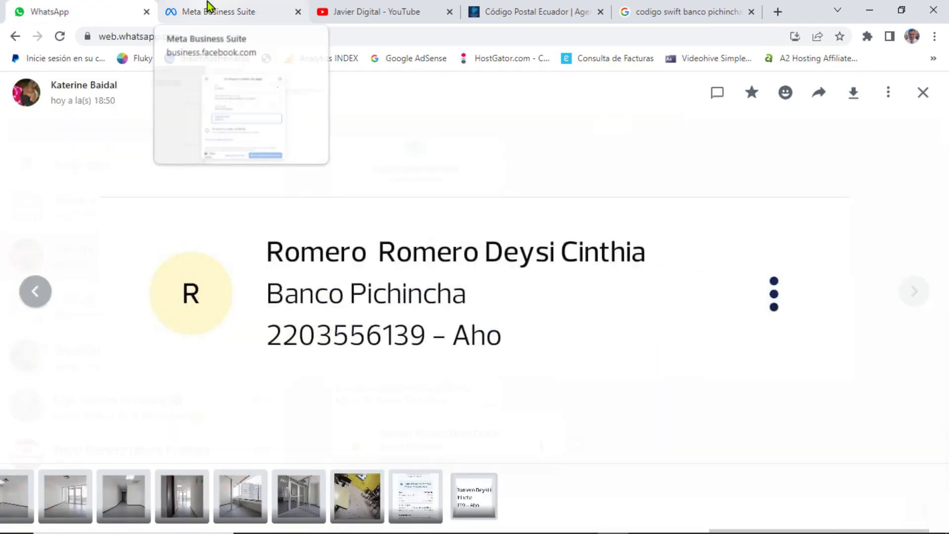
left_click(210, 7)
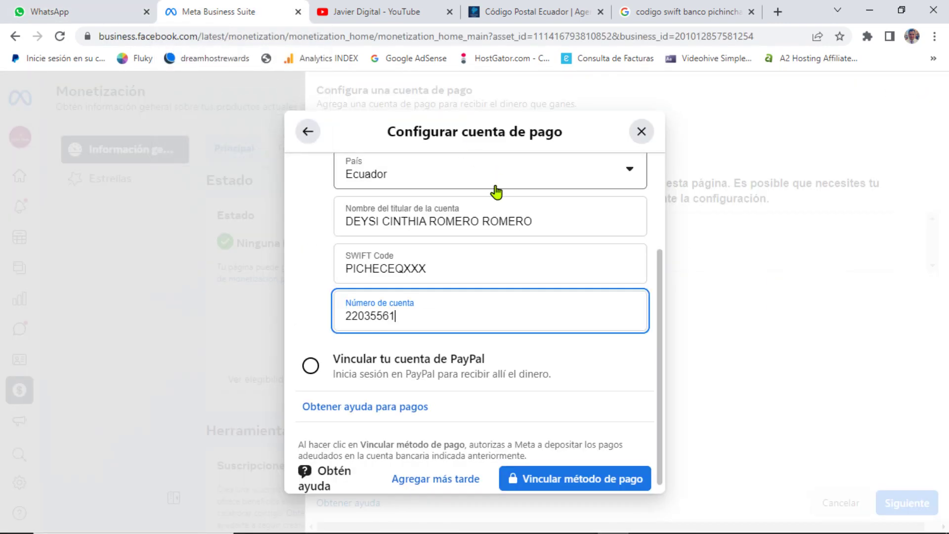
Step: Verify the entered bank details against WhatsApp and review the Vincular cuenta bancaria manualmente fields
left_click(103, 7)
left_click(227, 10)
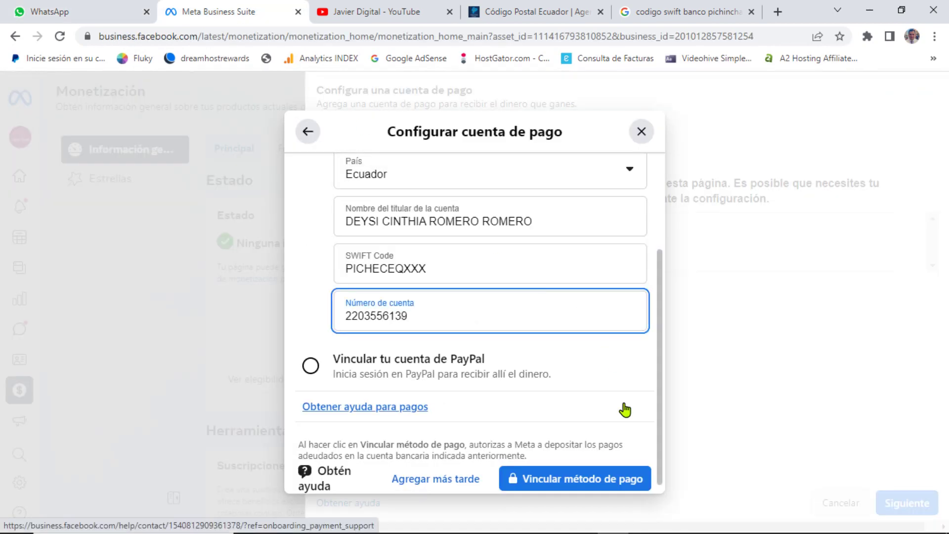
left_click(126, 11)
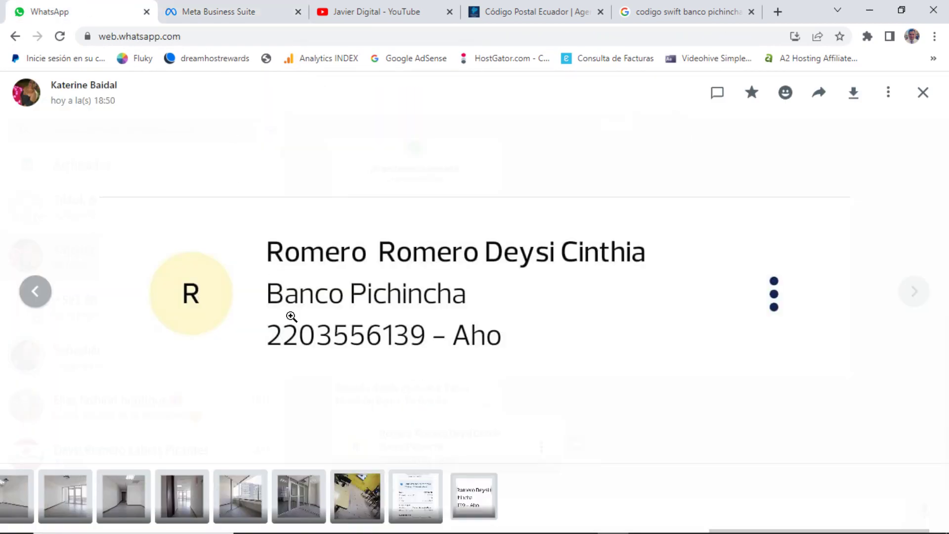
left_click(196, 6)
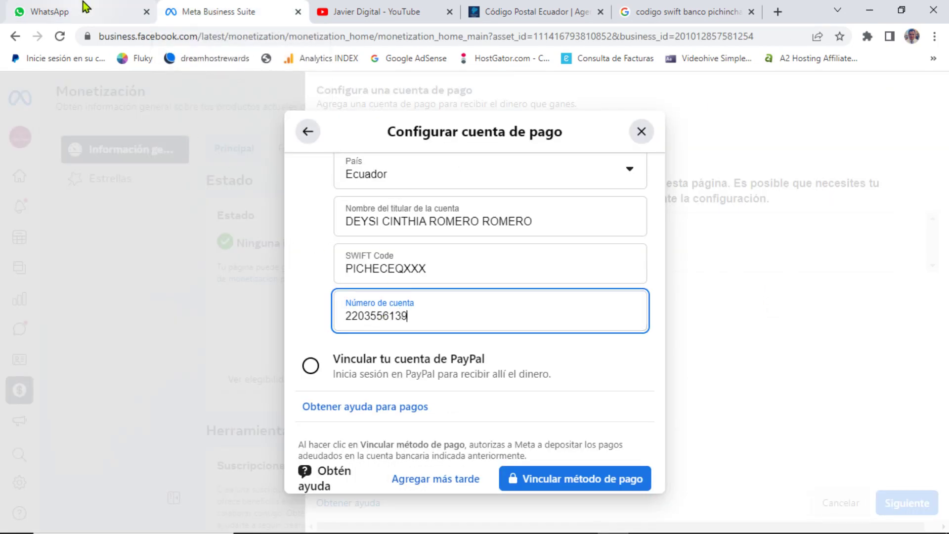
left_click(26, 8)
left_click(231, 7)
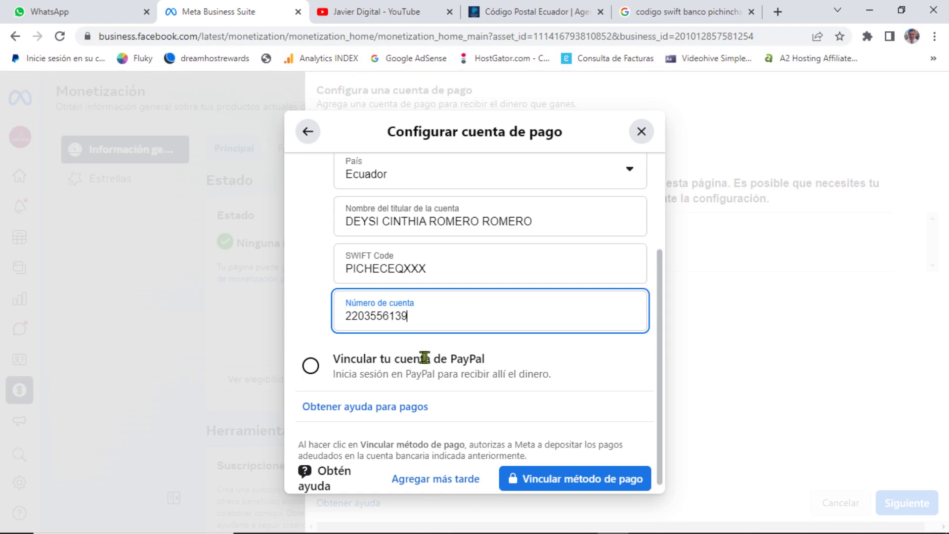
scroll(552, 378, "up", 2)
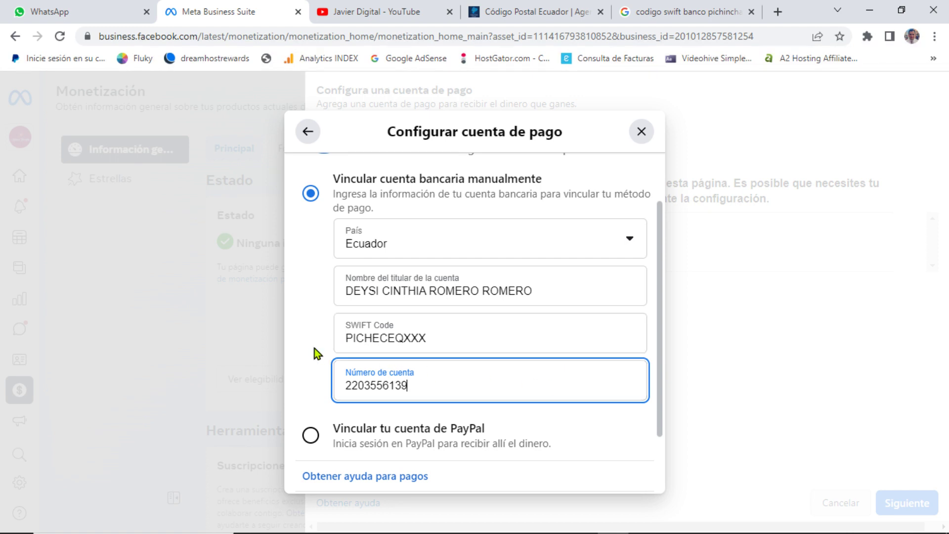
scroll(306, 349, "down", 1)
Step: Link the bank account as payout method with Vincular método de pago
scroll(304, 350, "down", 2)
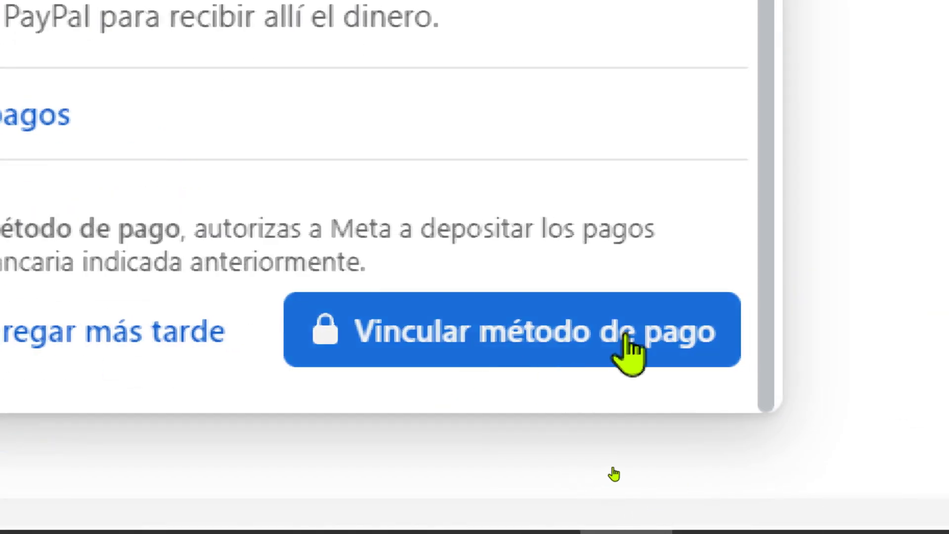
left_click(556, 341)
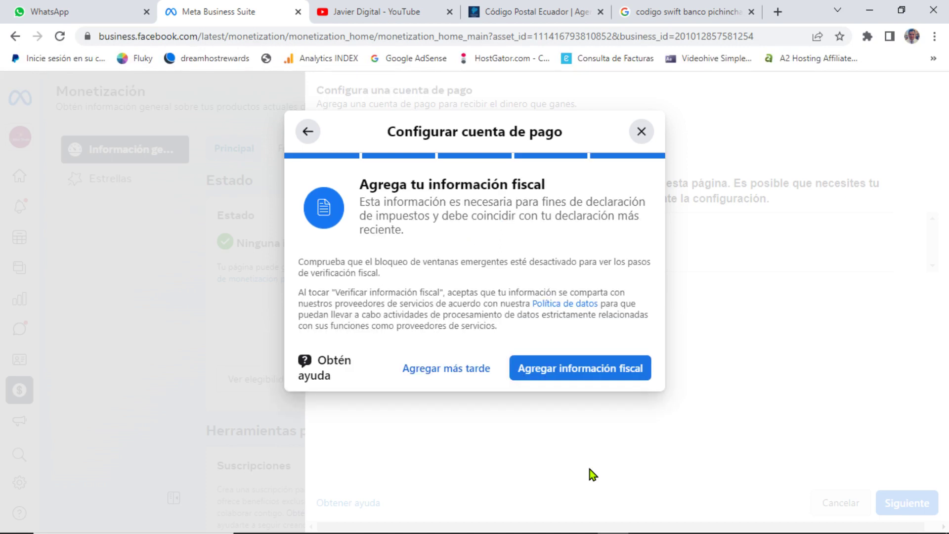
Step: Start adding tax information, switch to the business page, and grant the Tax app access
left_click(587, 376)
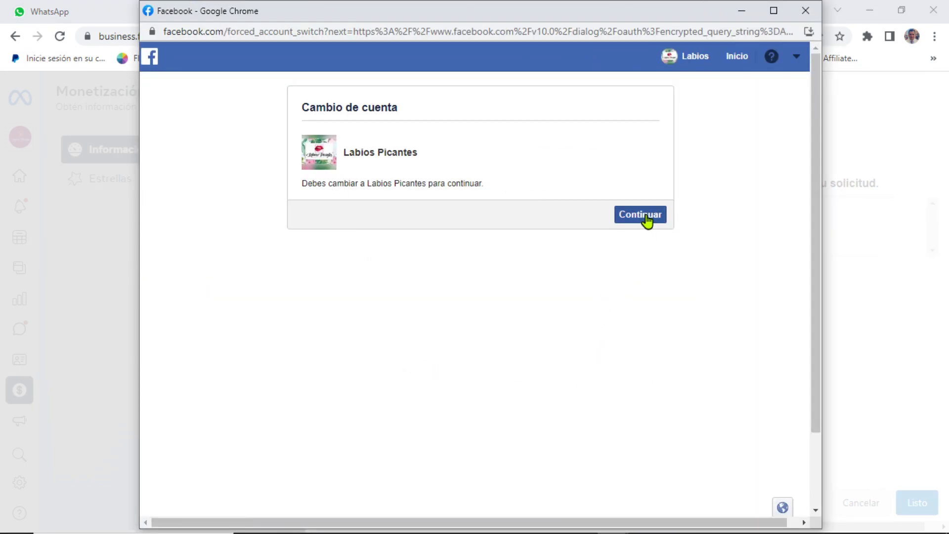
left_click(646, 214)
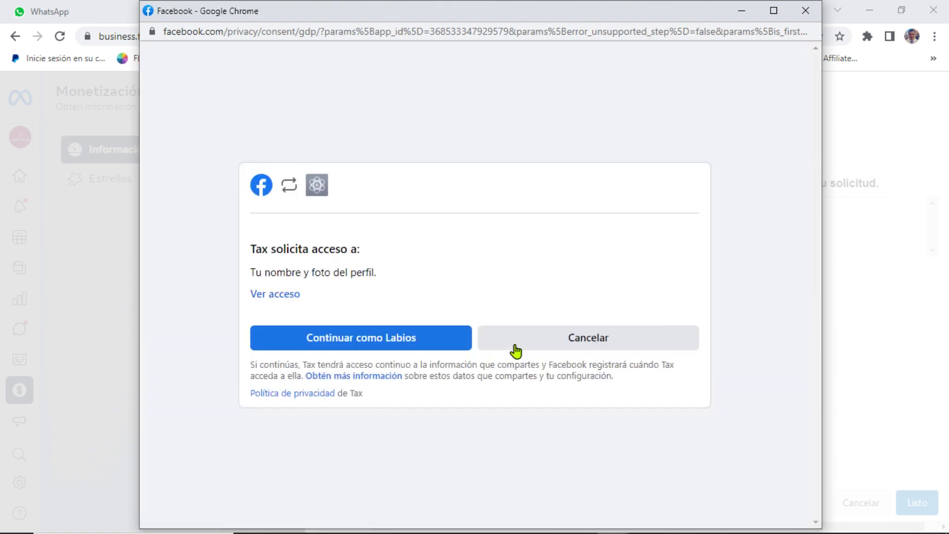
left_click(411, 342)
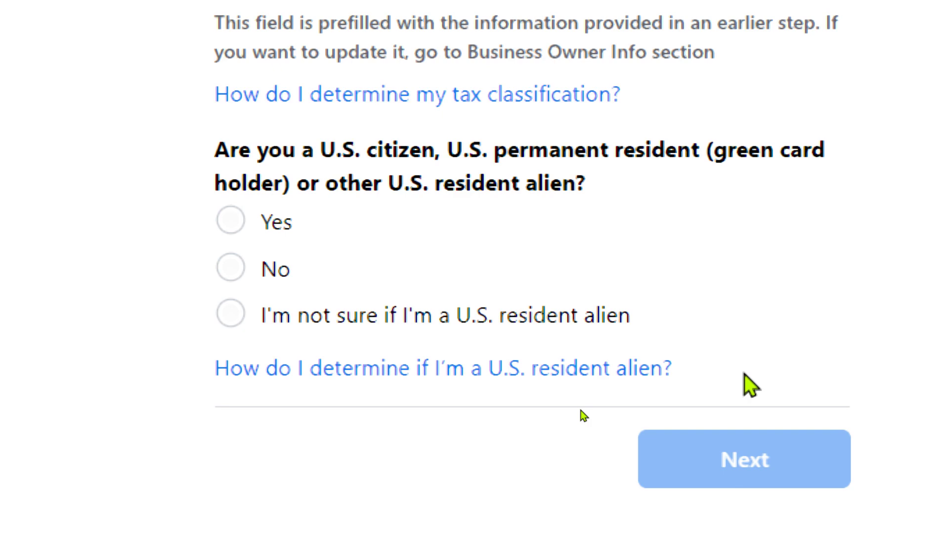
Step: Answer No to being a U.S. resident and No to acting as an intermediary, then continue
left_click(231, 271)
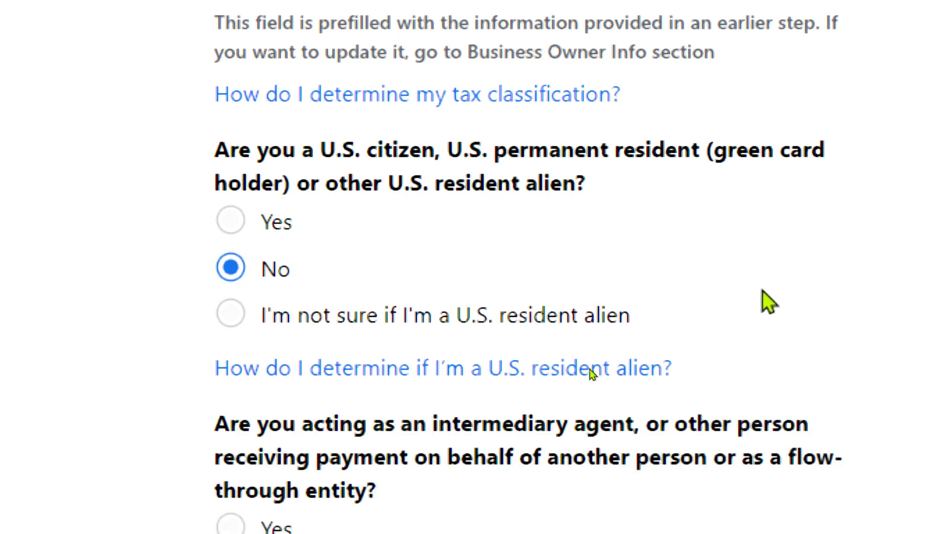
scroll(767, 301, "down", 3)
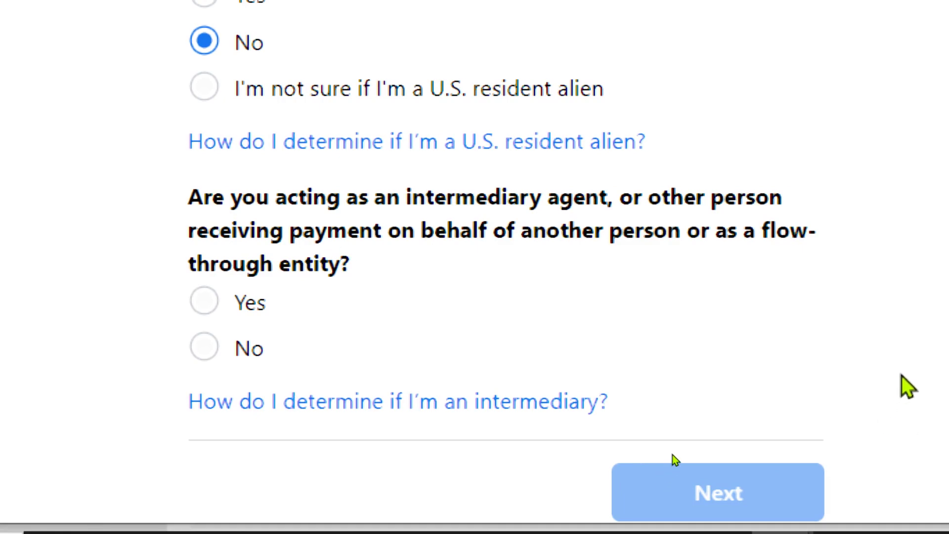
left_click(202, 347)
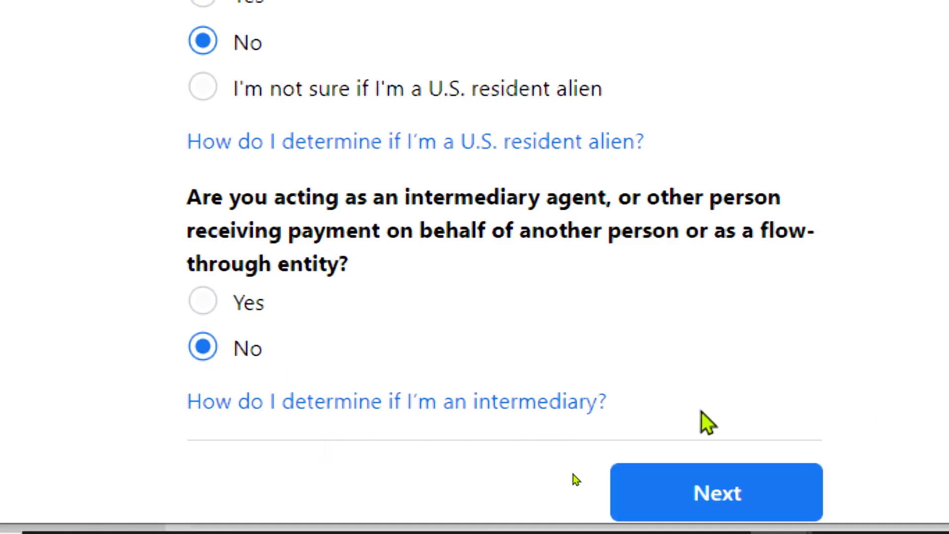
left_click(707, 494)
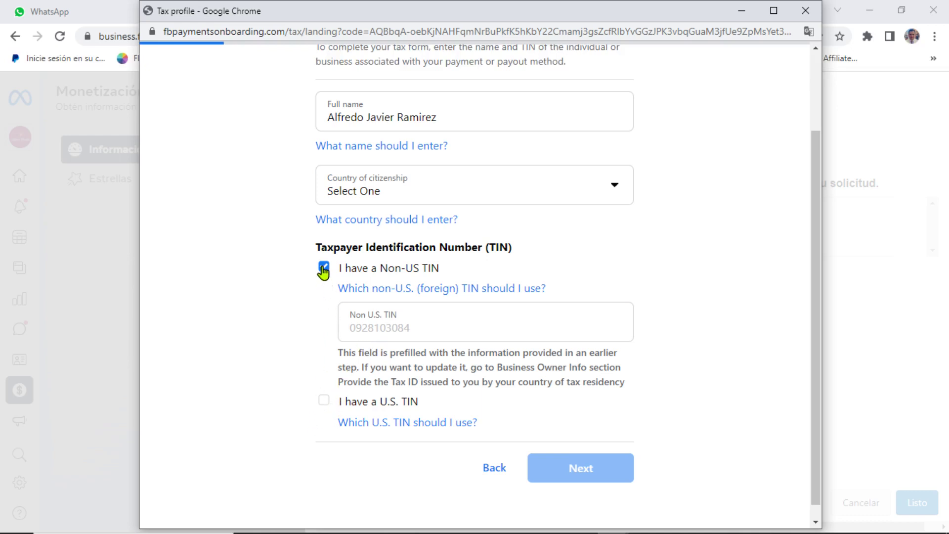
Step: Pick Ecuador as country of citizenship and submit the name and TIN step
left_click(563, 473)
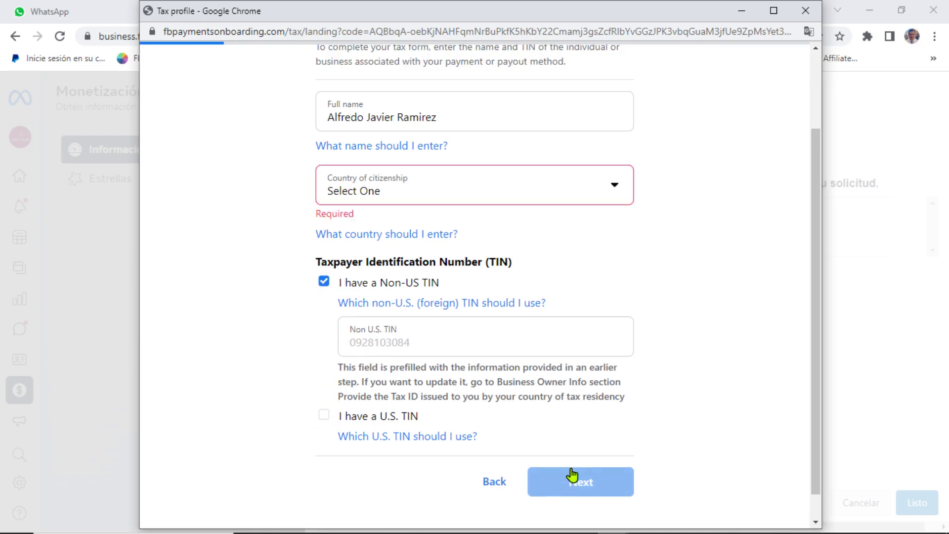
scroll(296, 351, "up", 2)
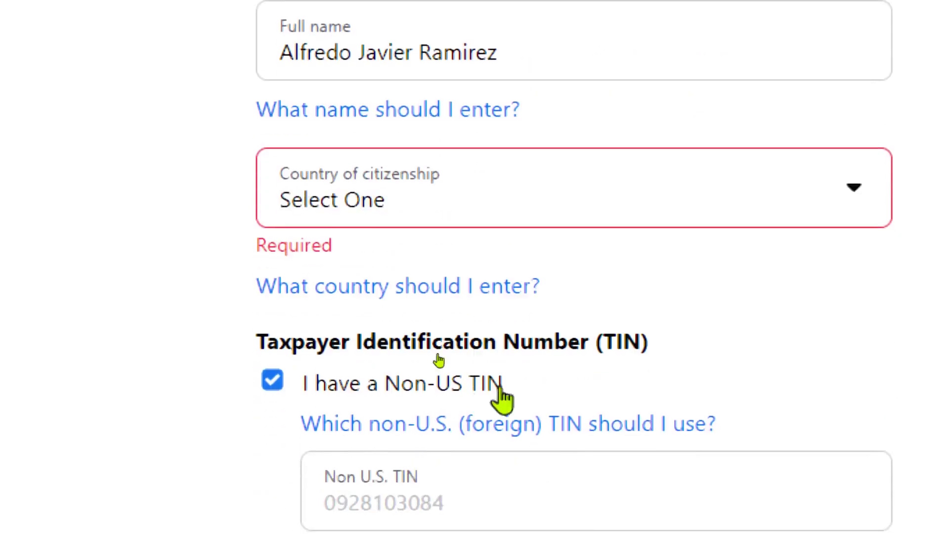
left_click(363, 208)
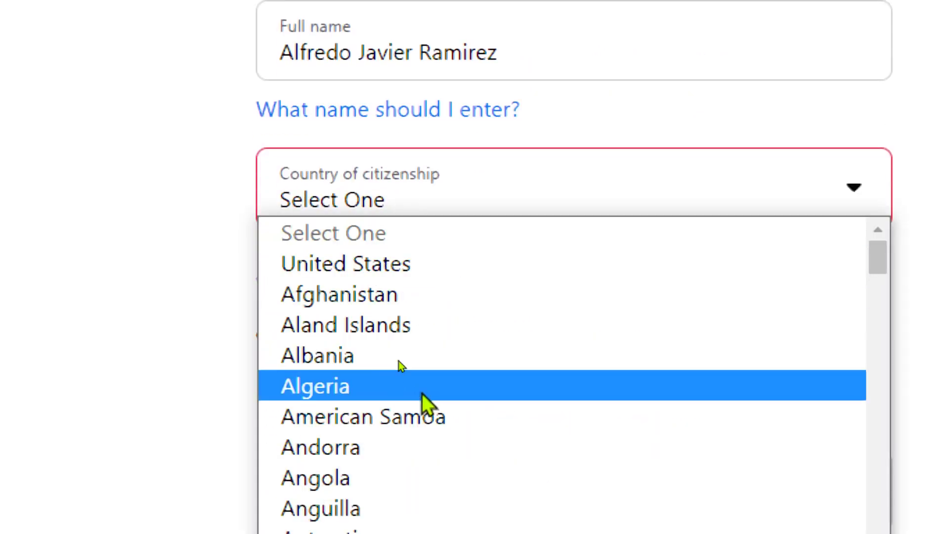
scroll(424, 403, "down", 10)
scroll(402, 473, "down", 10)
scroll(402, 474, "up", 3)
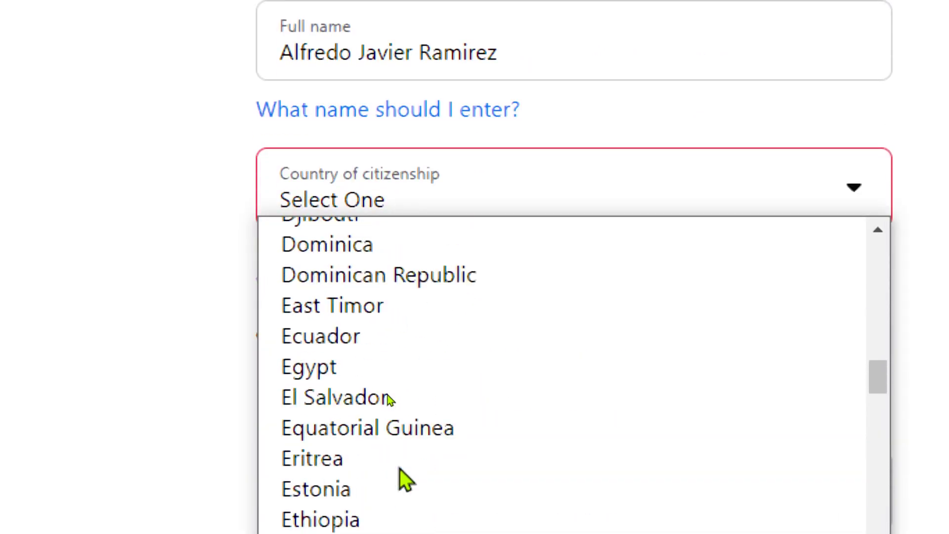
left_click(367, 332)
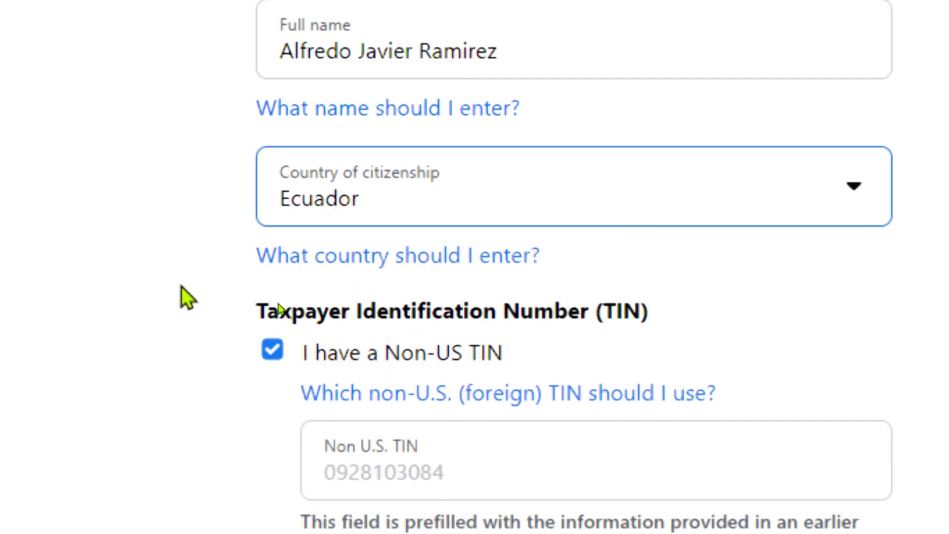
scroll(183, 292, "down", 3)
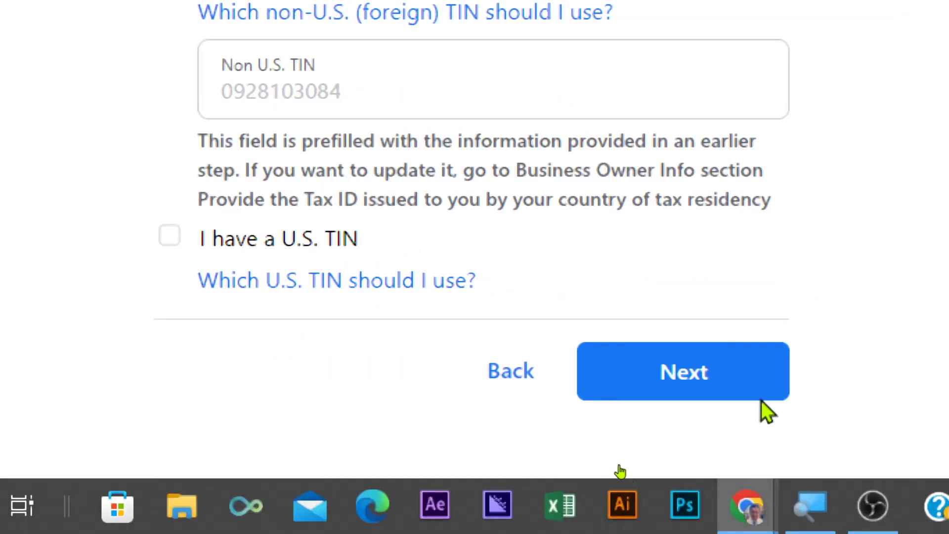
left_click(715, 390)
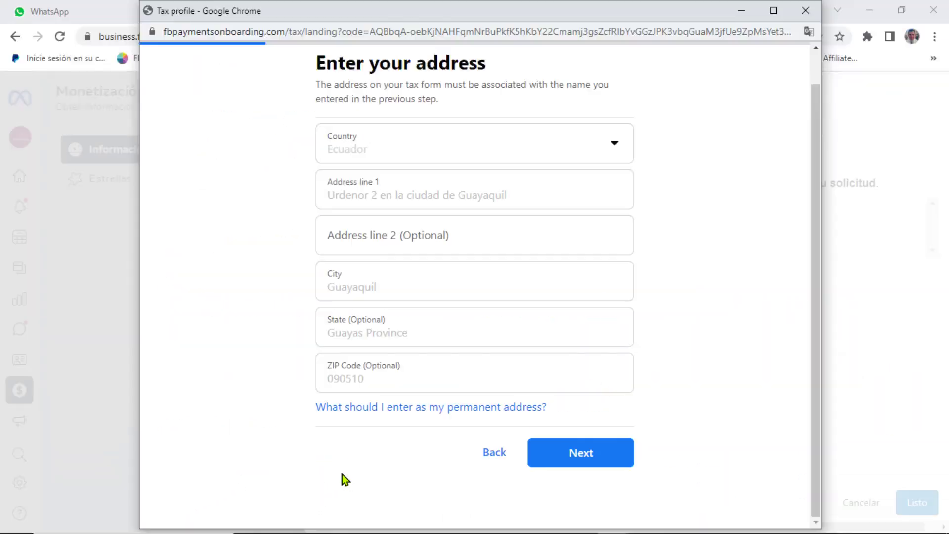
Step: Confirm the prefilled permanent address and keep the mailing address the same
left_click(576, 462)
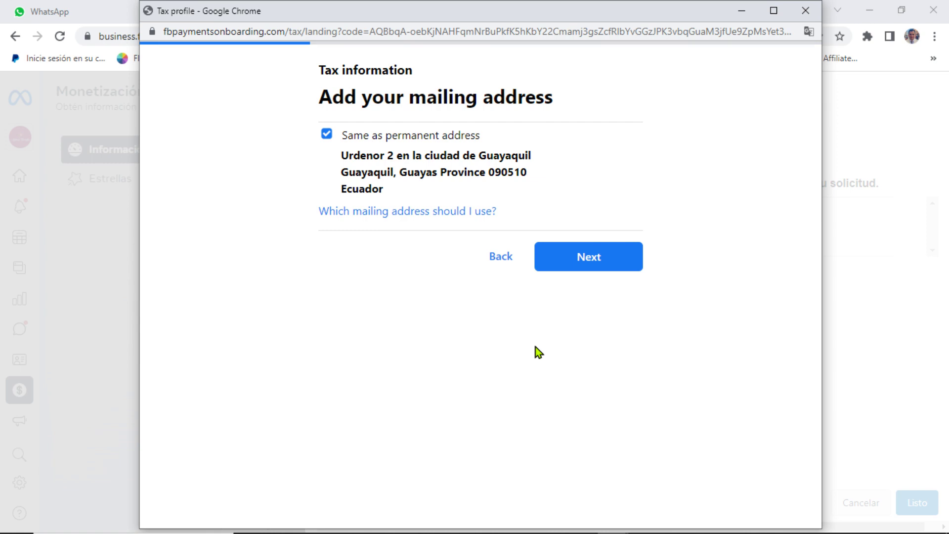
left_click(570, 268)
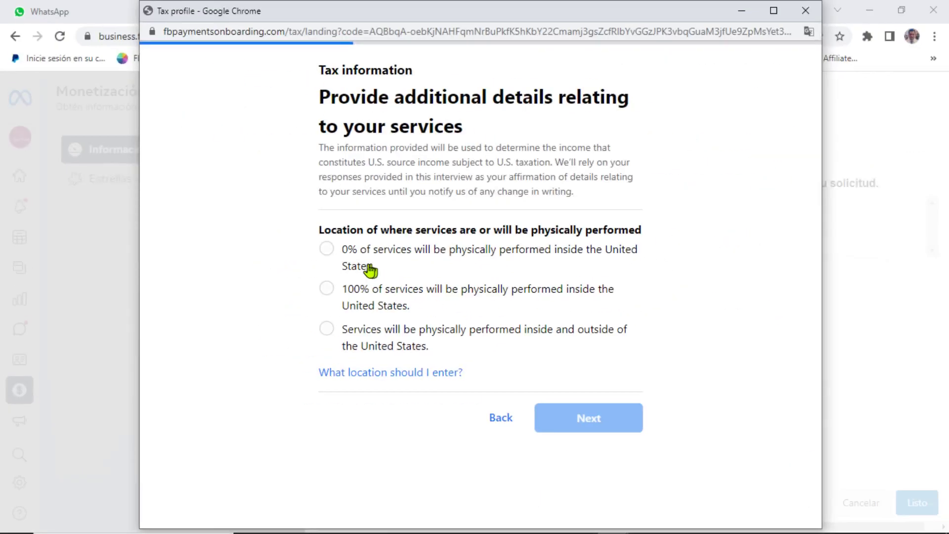
Step: Copy the 0% of services option wording and go back to the Google search tab
left_click_drag(343, 257, 374, 271)
key("ctrl+c")
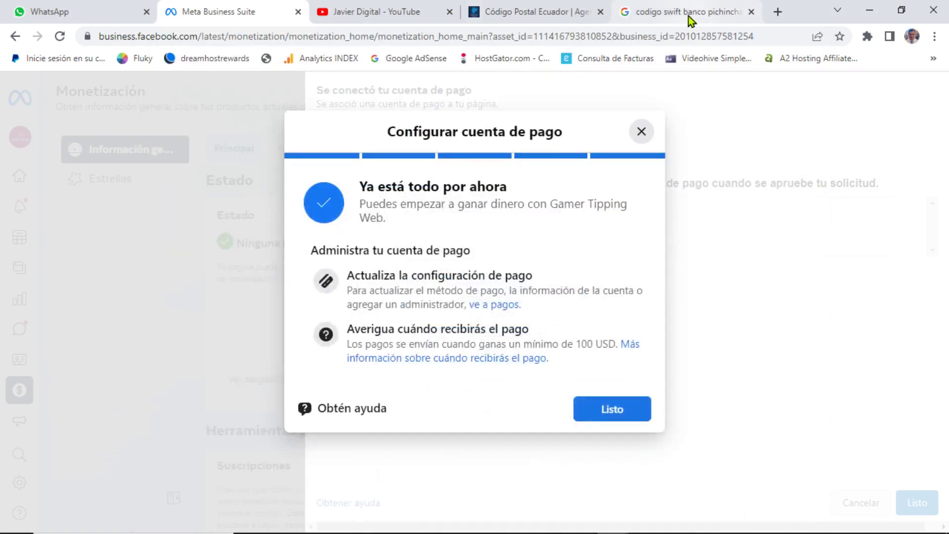
left_click(733, 15)
Step: Search Google for 'tradu' and open the 'traductor de español a ingles' translator
left_click(506, 36)
type("TA")
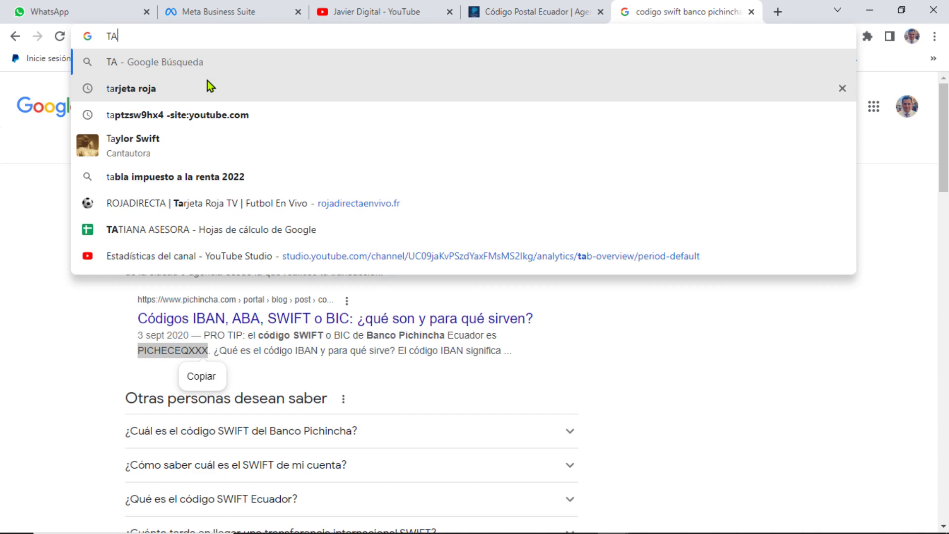
key("BackSpace")
type("RADUctor de español a ingles")
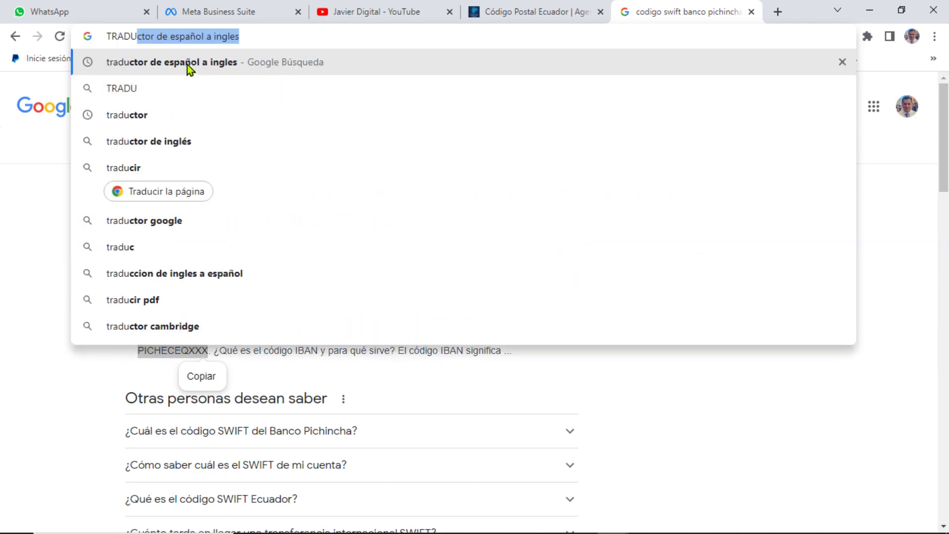
left_click(188, 65)
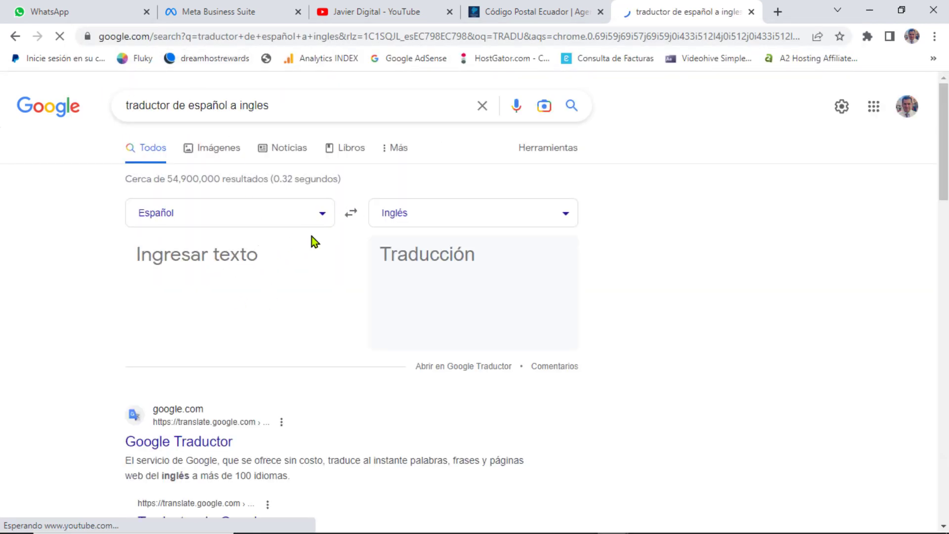
Step: Set the translator to English→Spanish and paste in the 0% of services option text
left_click(352, 213)
left_click(351, 213)
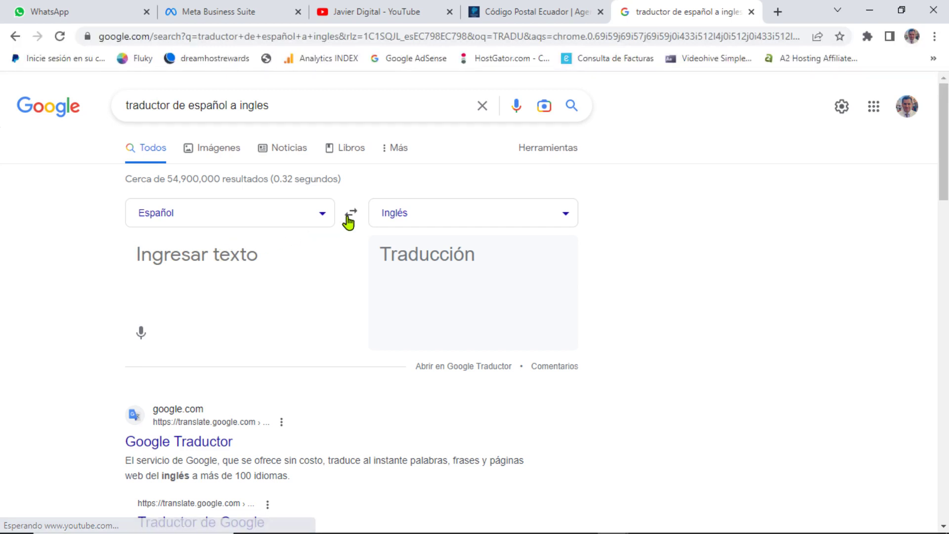
left_click(350, 216)
left_click(242, 256)
key("ctrl+v")
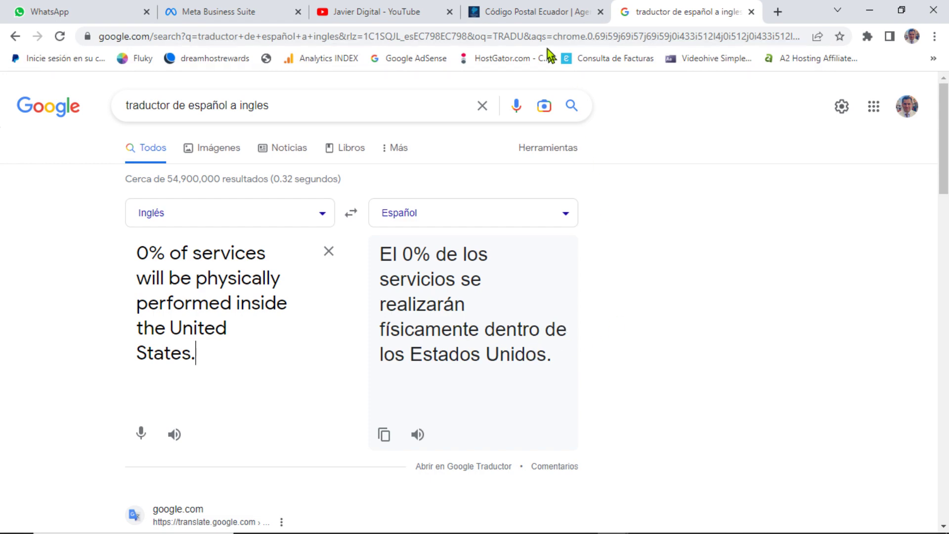
mouse_move(643, 532)
mouse_move(613, 528)
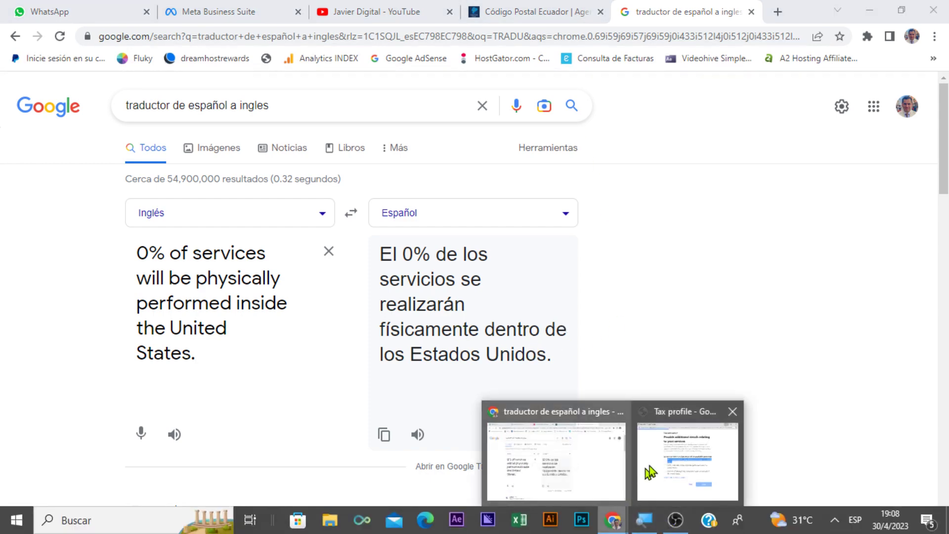
left_click(647, 463)
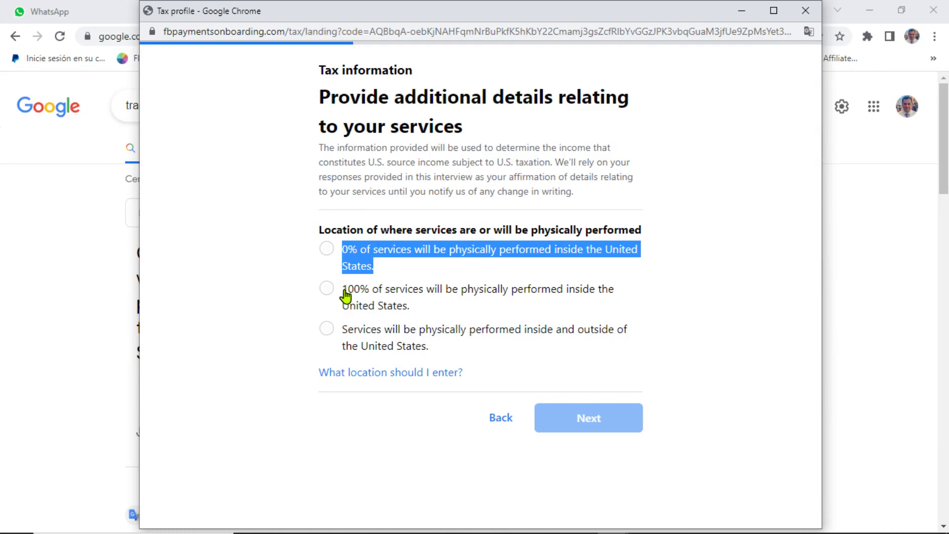
left_click_drag(346, 295, 414, 316)
key("ctrl+c")
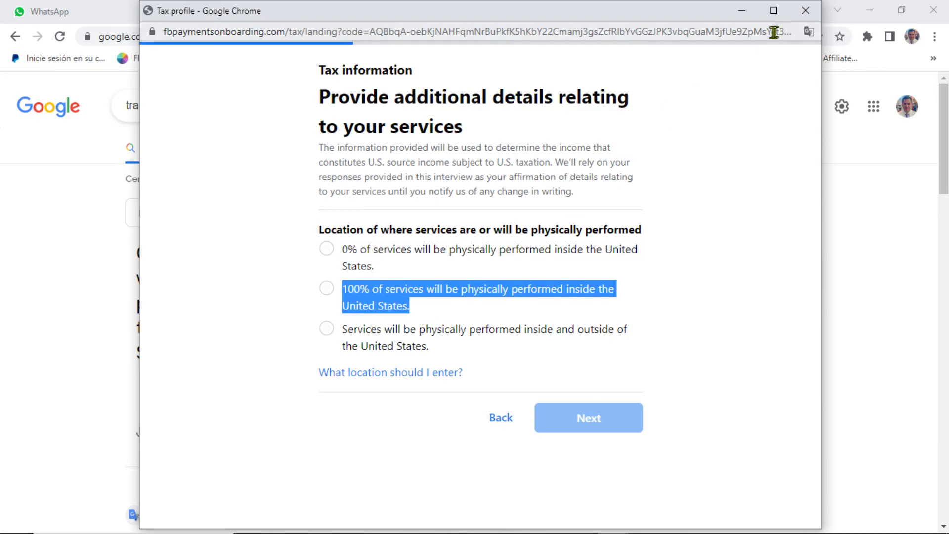
left_click(741, 11)
key("ctrl+v")
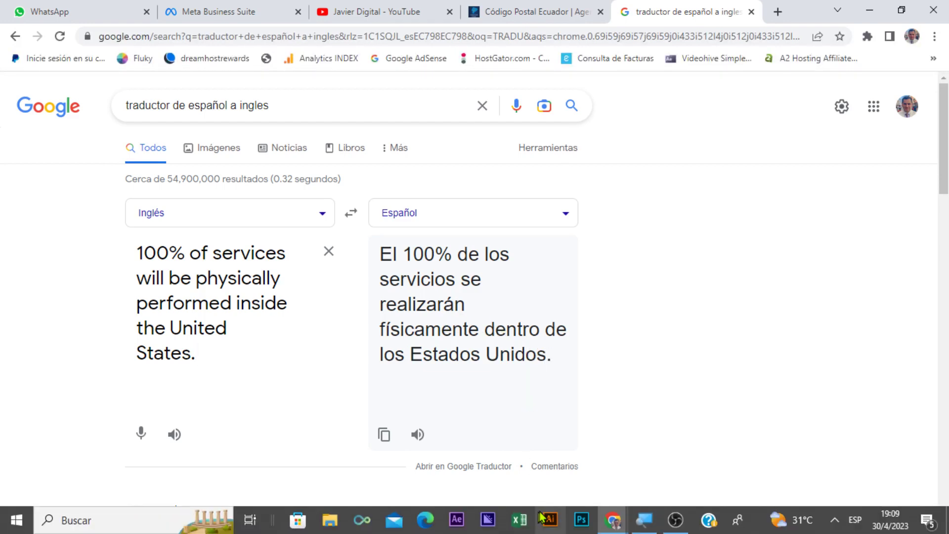
left_click(614, 520)
left_click(642, 487)
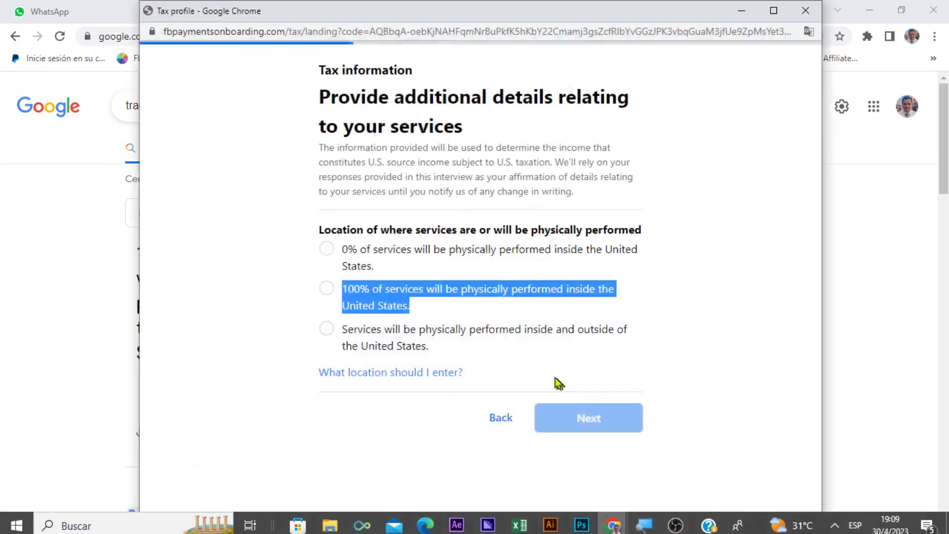
left_click_drag(343, 330, 439, 357)
key("ctrl+c")
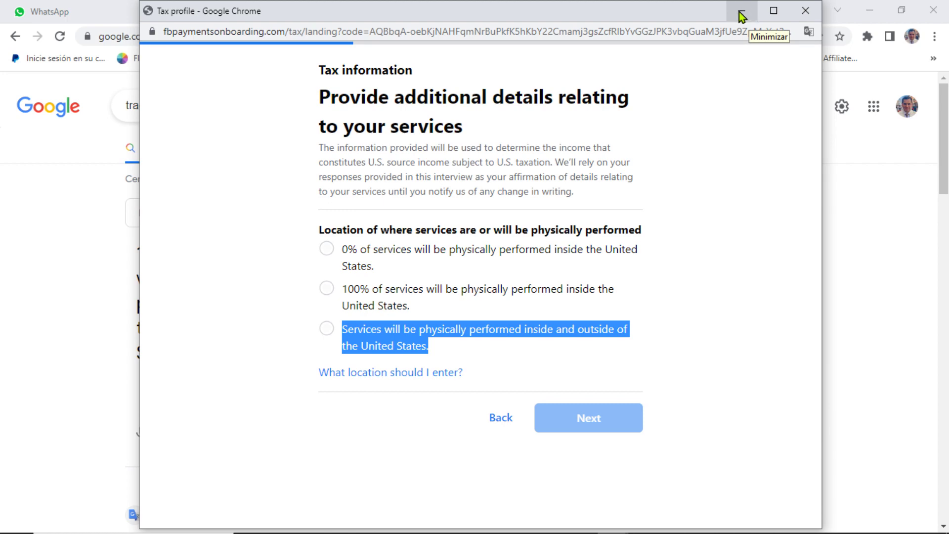
left_click(740, 10)
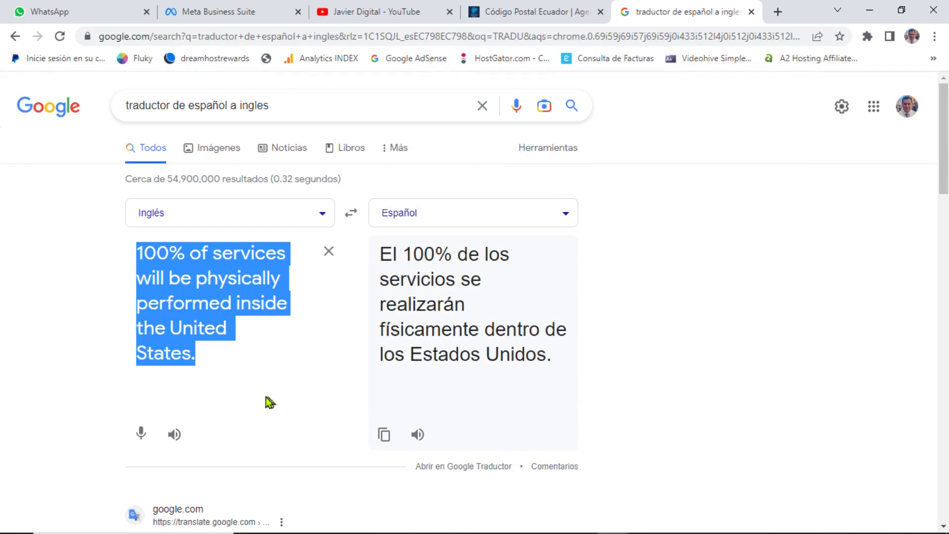
mouse_move(400, 508)
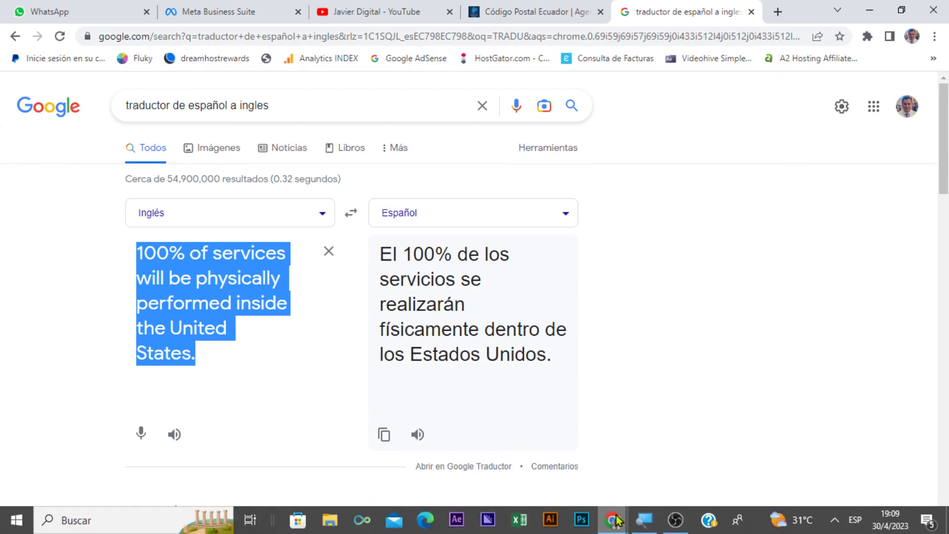
mouse_move(617, 519)
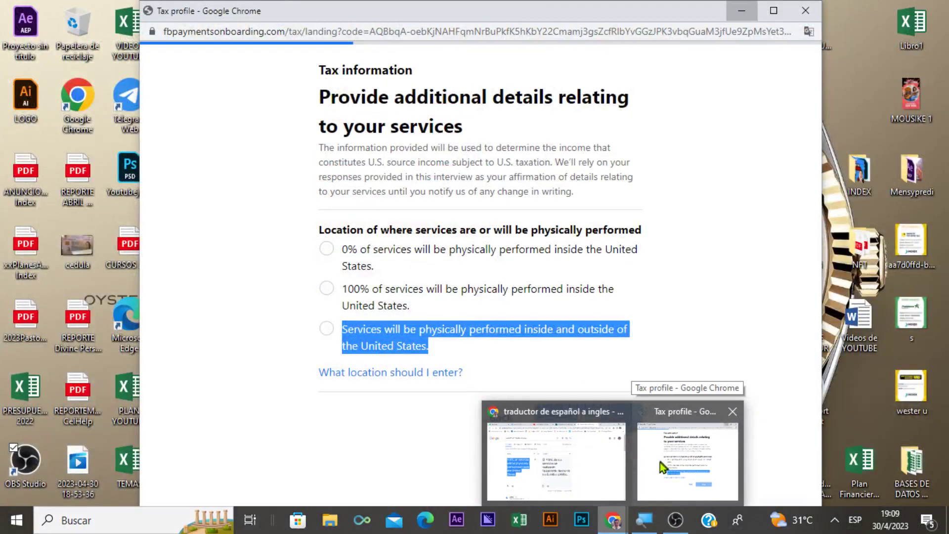
Step: Paste the copied 'inside and outside of the United States' option into the translator
left_click(660, 461)
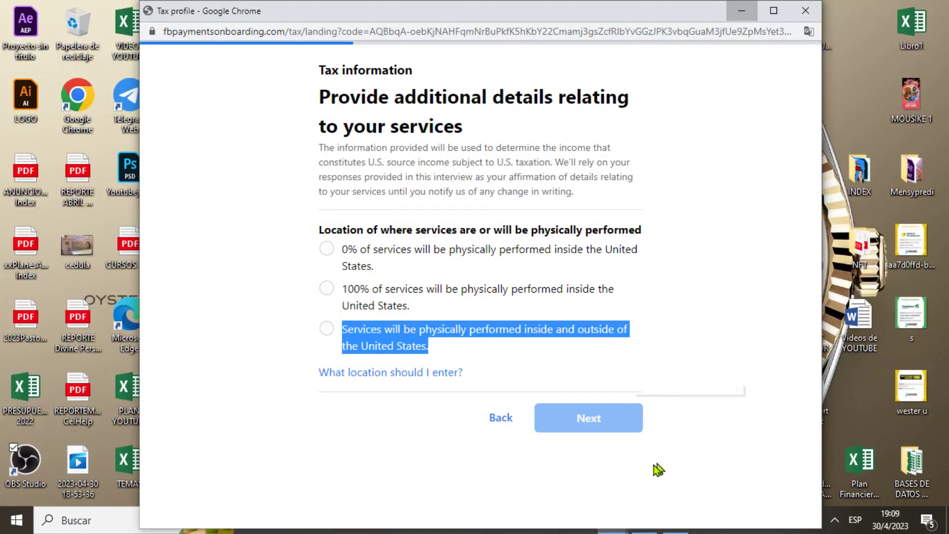
left_click(612, 522)
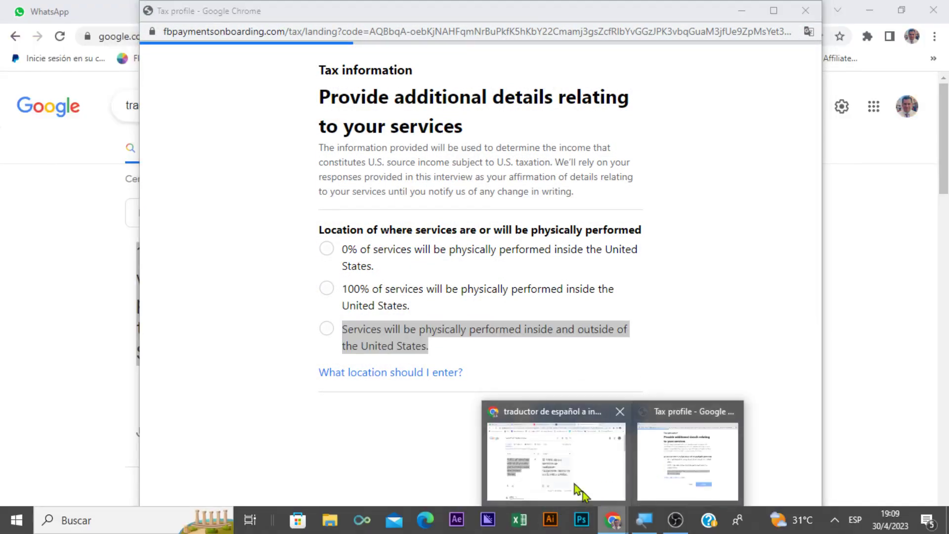
left_click(583, 491)
key("ctrl+v")
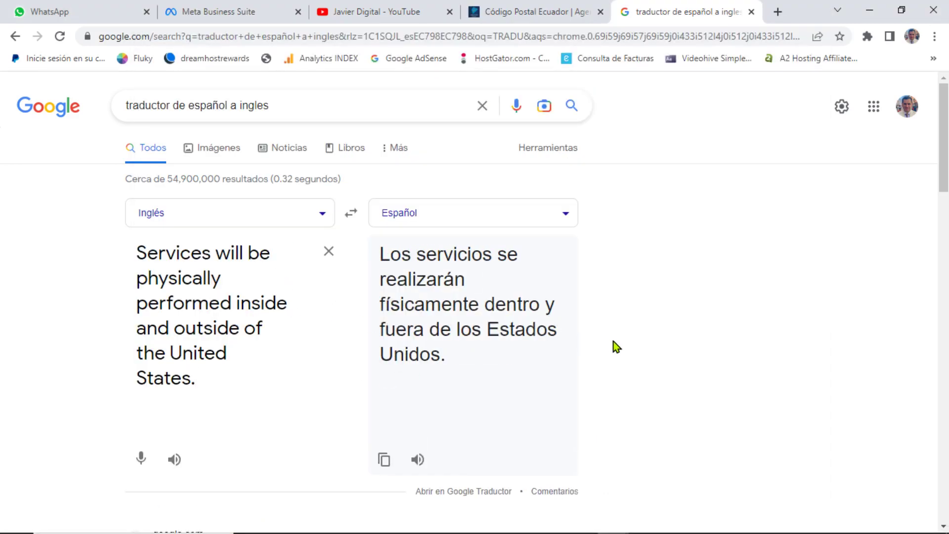
Step: Return to the tax profile window and check the 'What location should I enter?' help
mouse_move(595, 515)
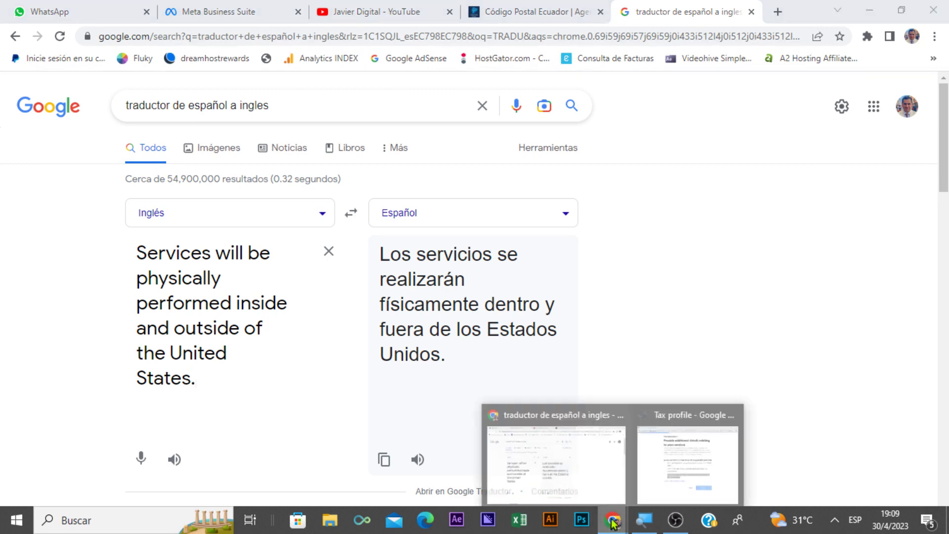
left_click(650, 450)
left_click(355, 426)
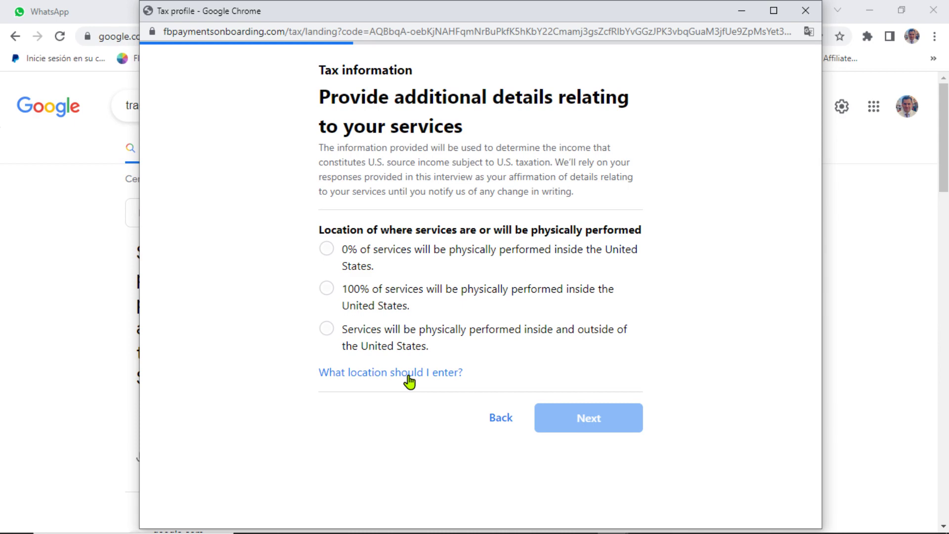
left_click(741, 10)
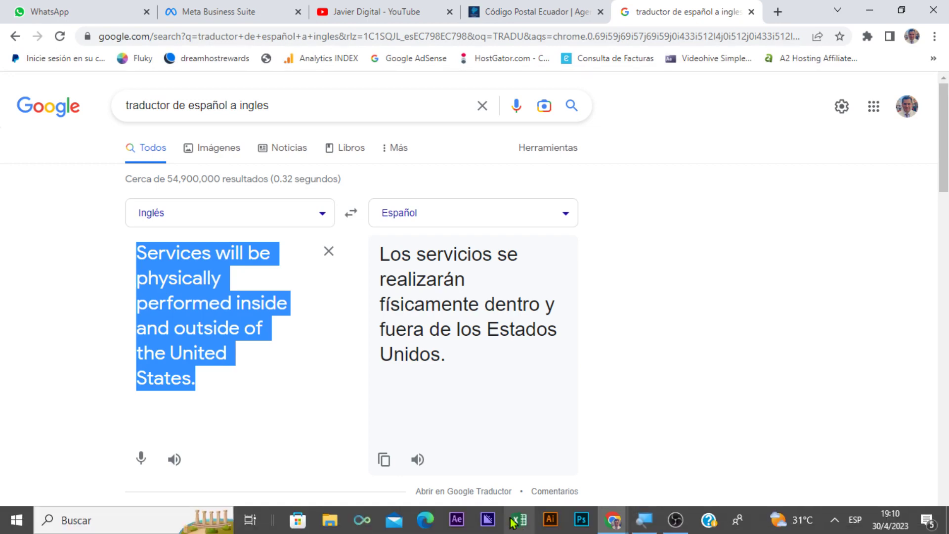
left_click(613, 520)
left_click(667, 474)
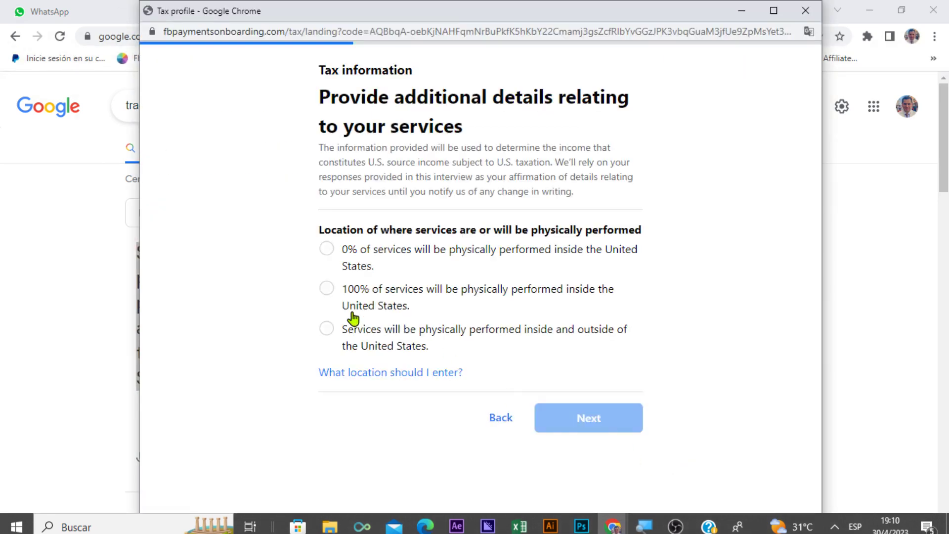
left_click(369, 375)
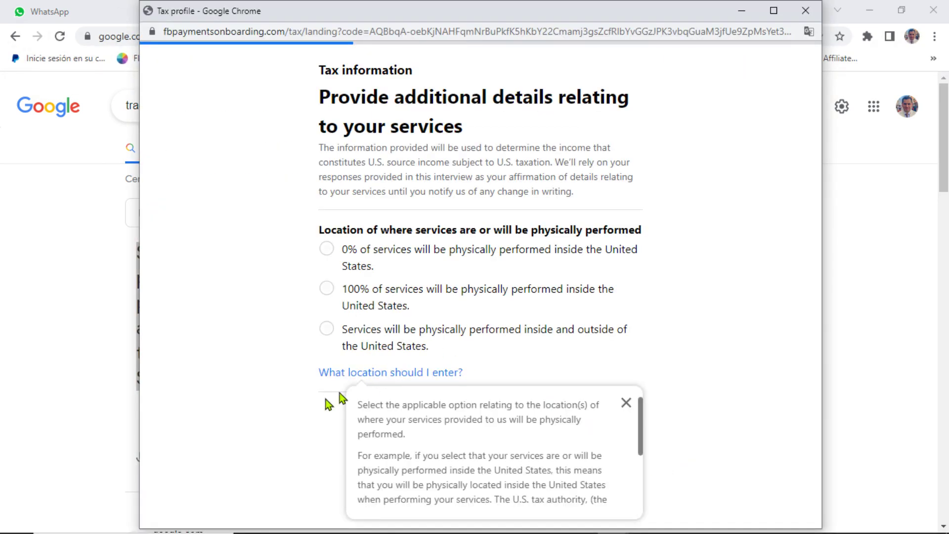
left_click(627, 402)
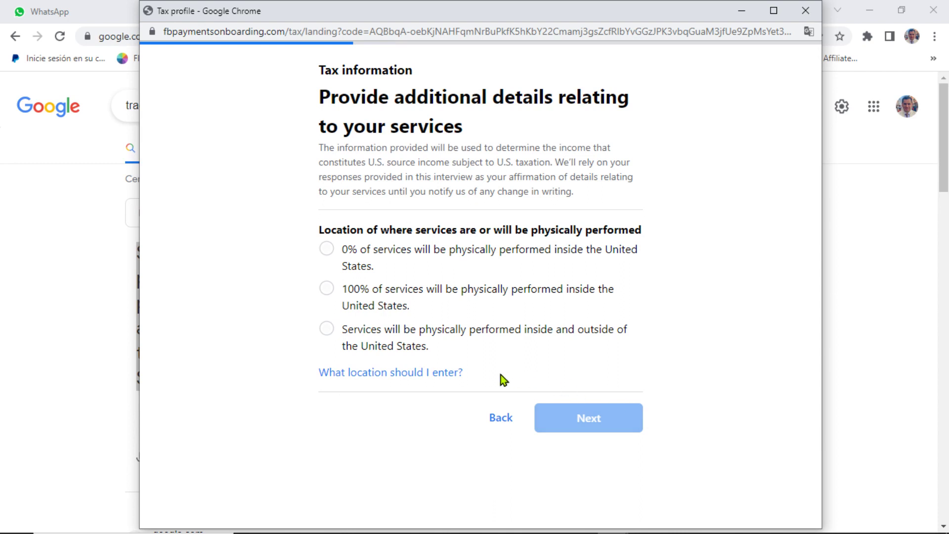
Step: Choose services inside and outside the U.S., then copy the percentage-of-time question for translation
left_click(328, 330)
scroll(690, 342, "down", 2)
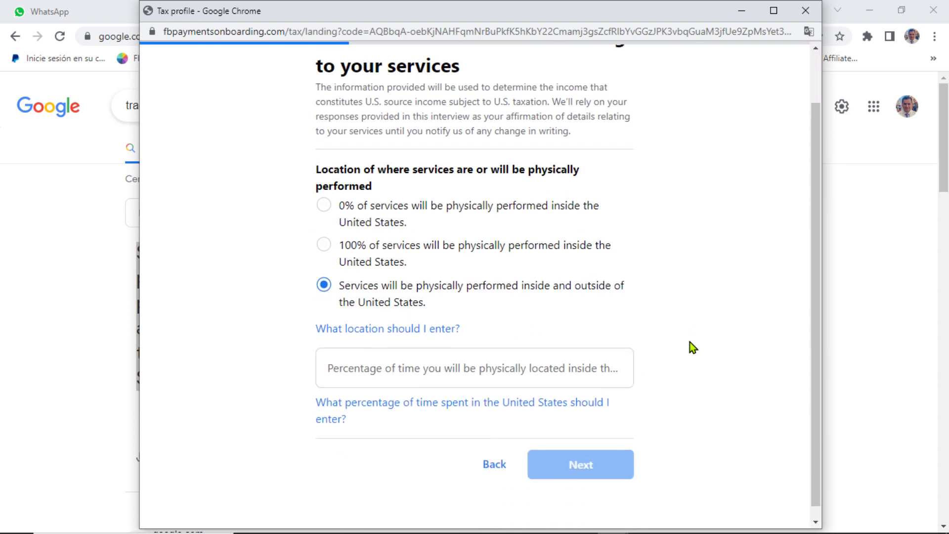
left_click(377, 357)
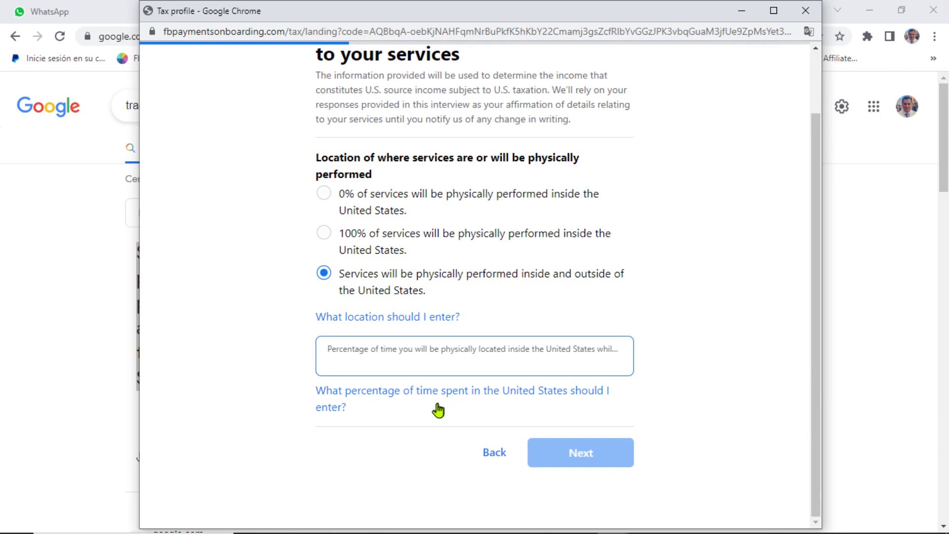
left_click(316, 391)
left_click_drag(316, 390, 371, 413)
key("ctrl+c")
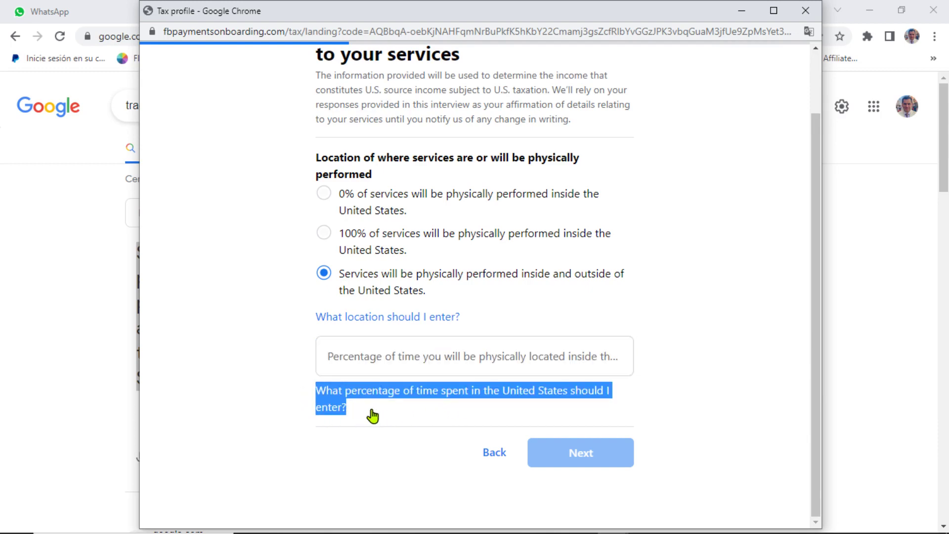
mouse_move(618, 528)
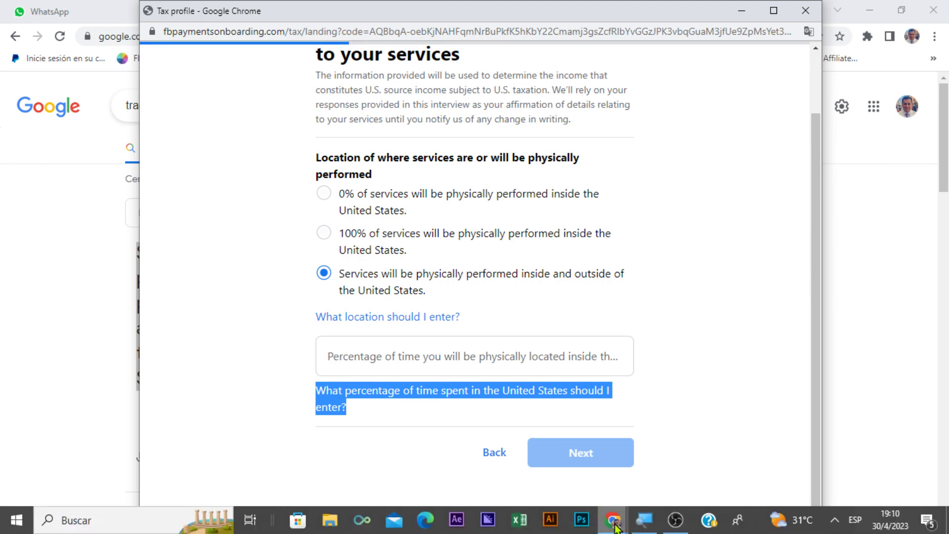
left_click(588, 401)
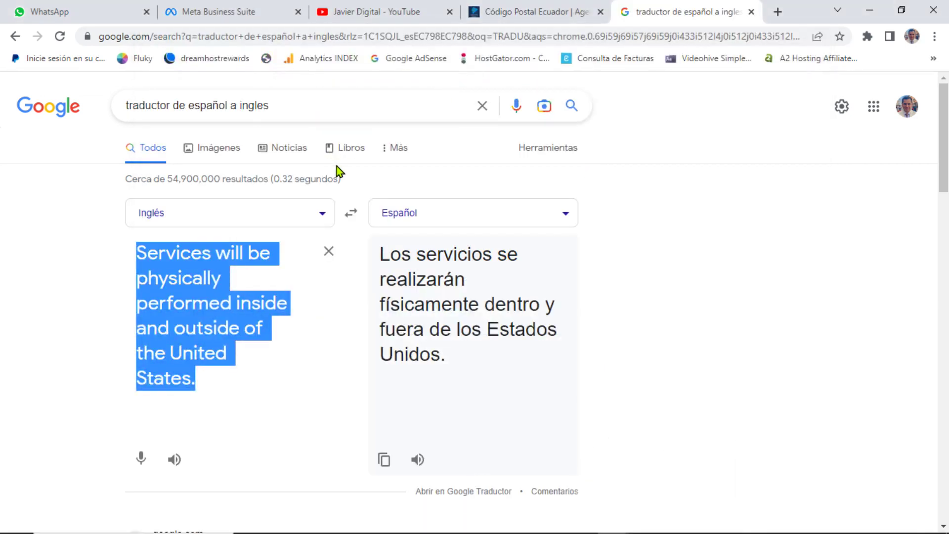
Step: Translate the percentage-of-time question, then enter '2 WEEKS' to get '2 SEMANAS'
key("ctrl+v")
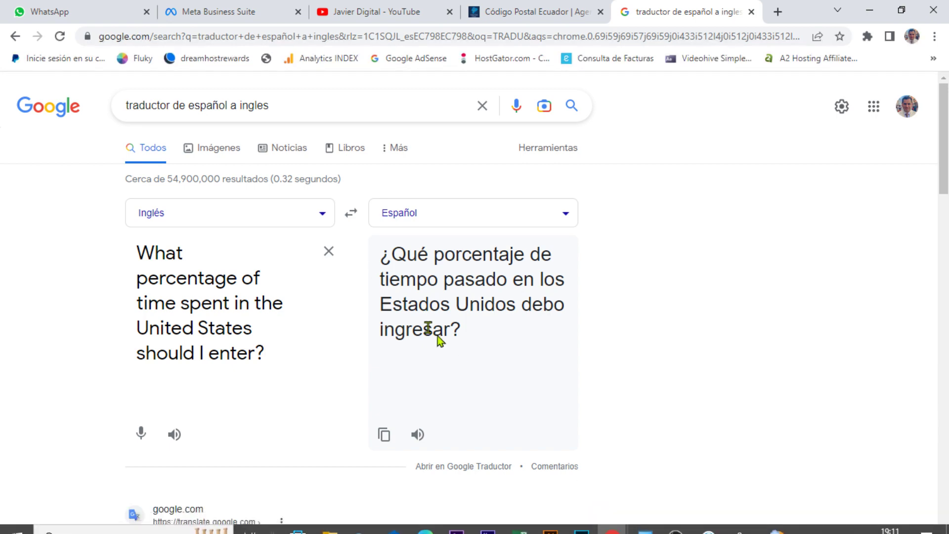
left_click(328, 252)
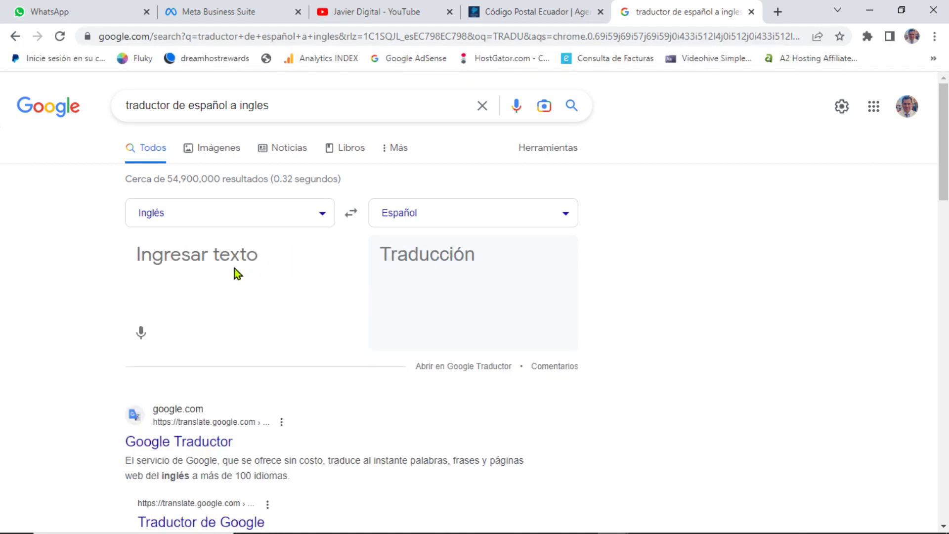
type("2 WEEK")
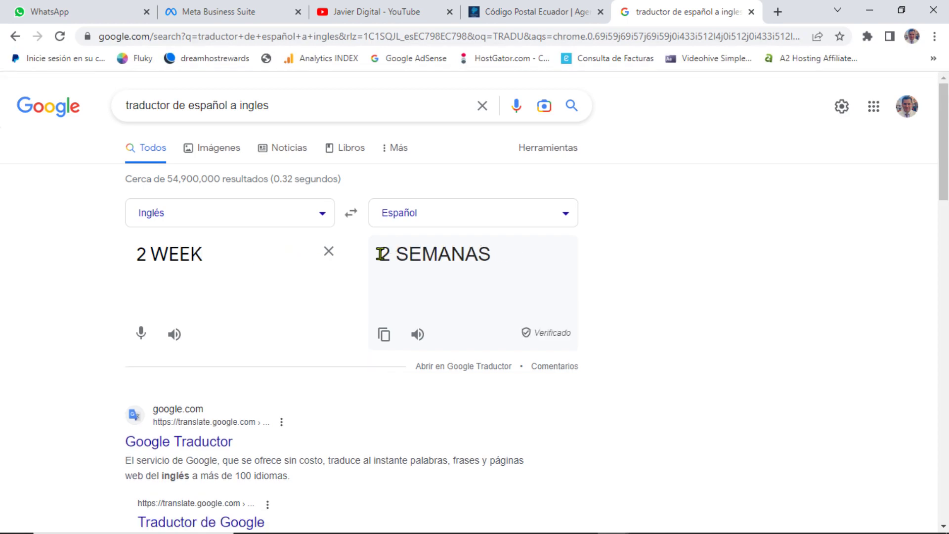
triple_click(181, 254)
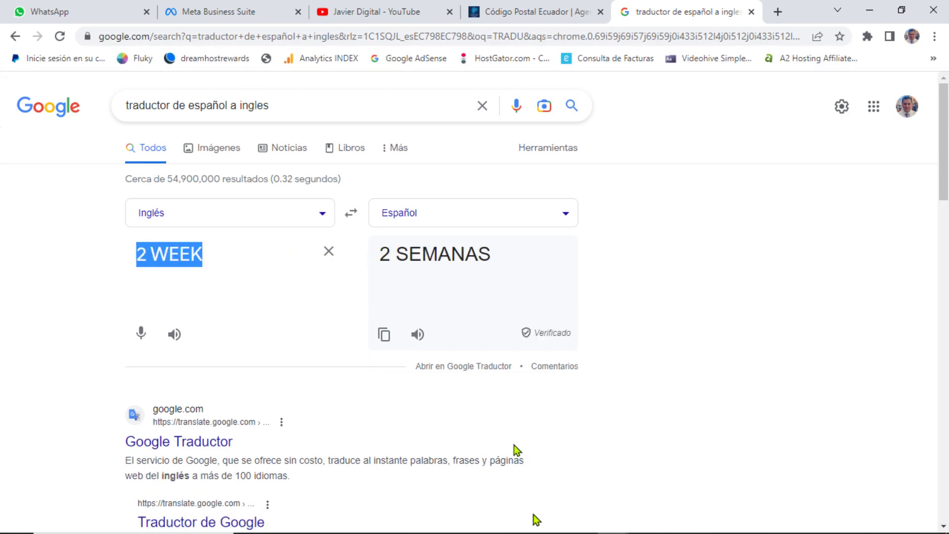
left_click(208, 249)
type("S")
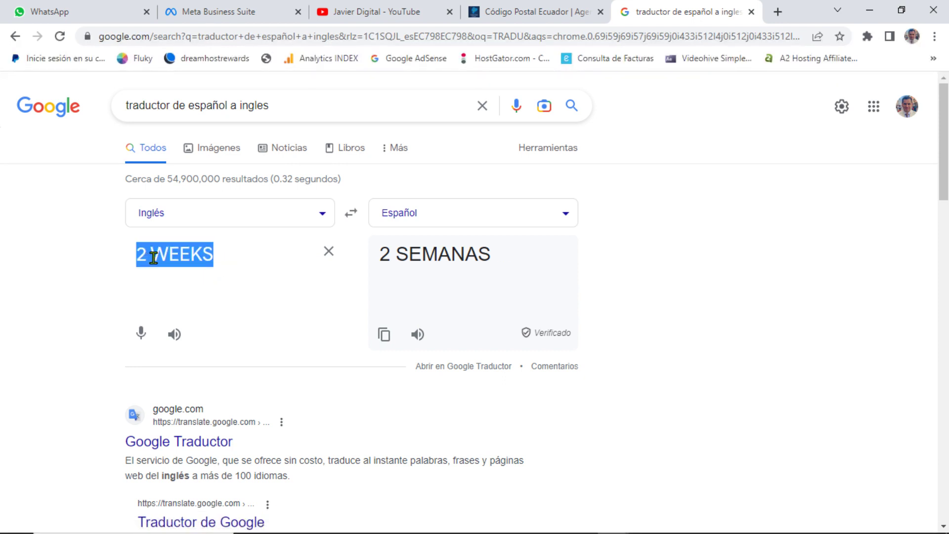
Step: Try entering '2 WEEK' in the U.S. time-percentage field, then erase it again
mouse_move(548, 522)
mouse_move(615, 521)
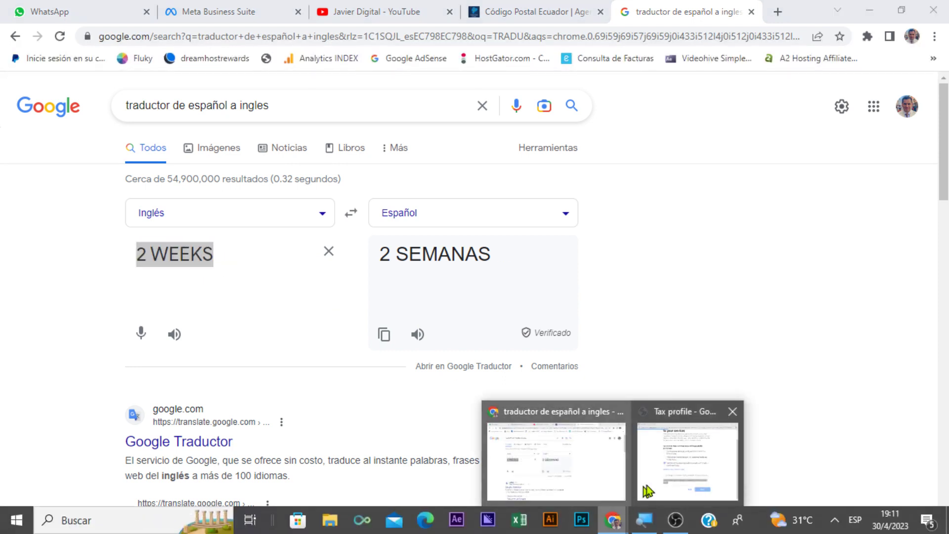
left_click(695, 452)
left_click(381, 359)
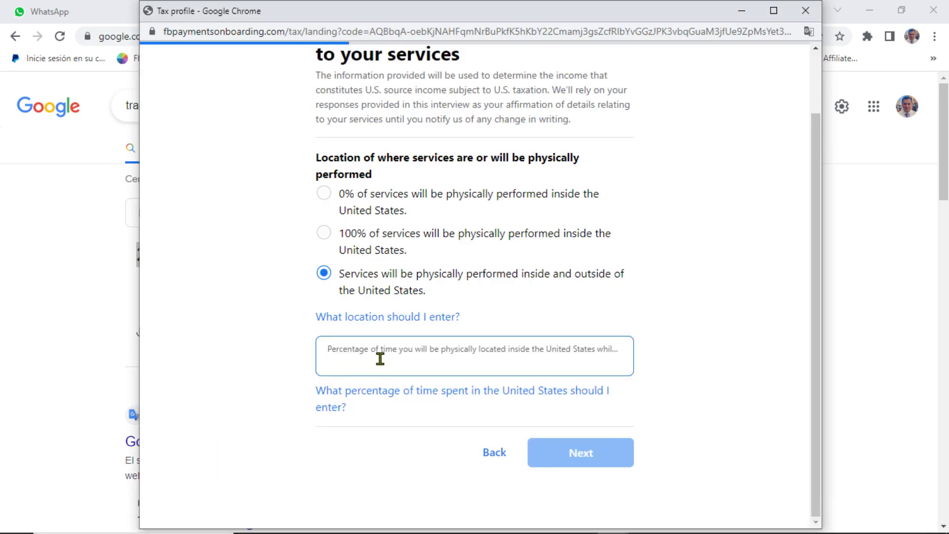
type("2 WEE")
left_click(280, 339)
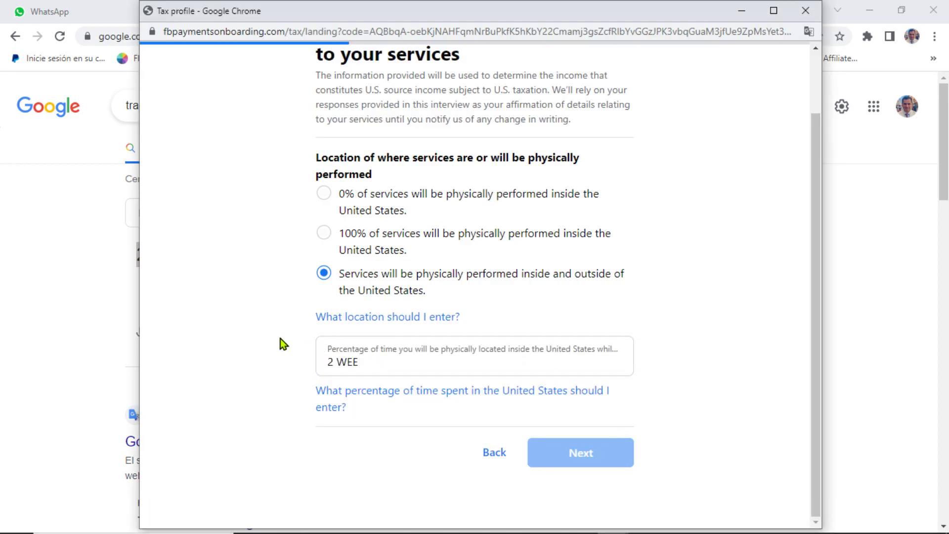
double_click(377, 362)
type("K")
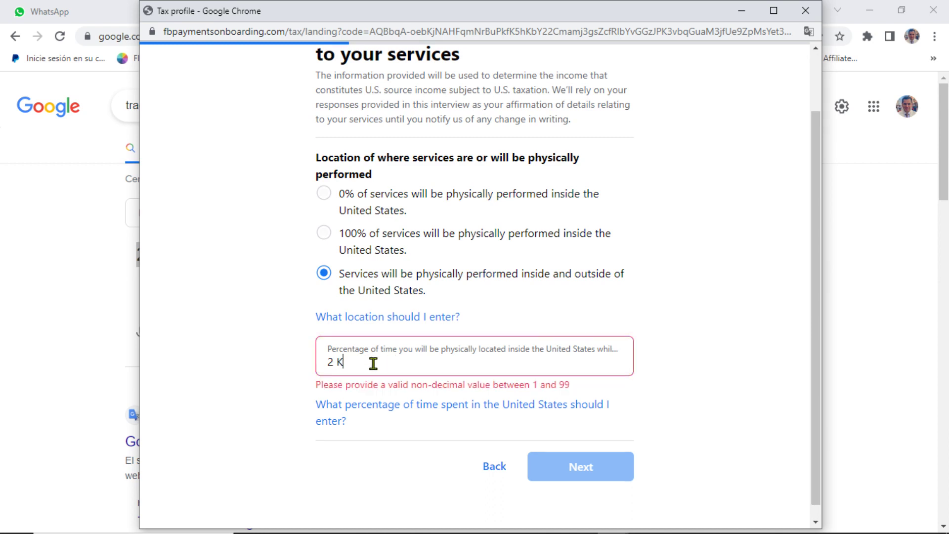
key("BackSpace")
key("BackSpace")
key("BackSpace")
left_click(273, 353)
Step: Back in the translator, clear the '2 WEEKS' source box and paste the copied text
scroll(272, 348, "up", 2)
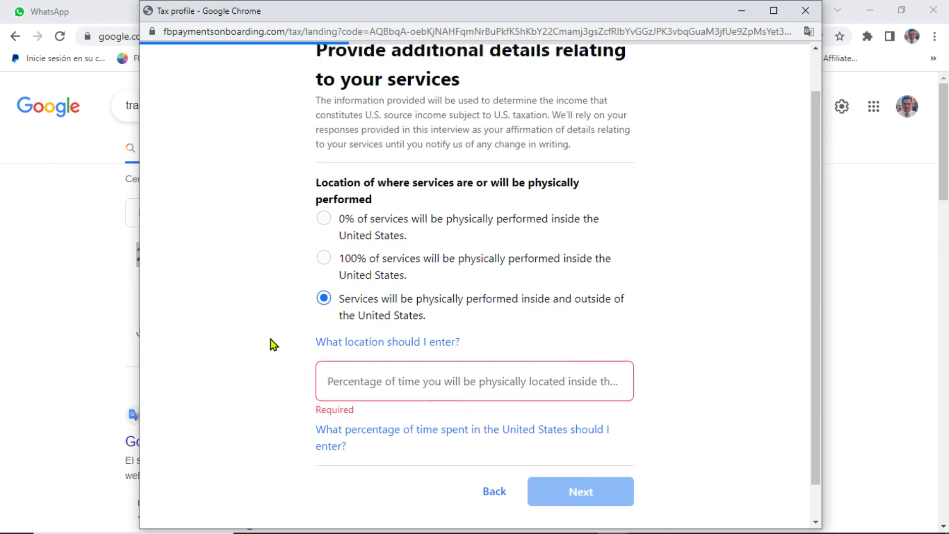
scroll(272, 337, "down", 2)
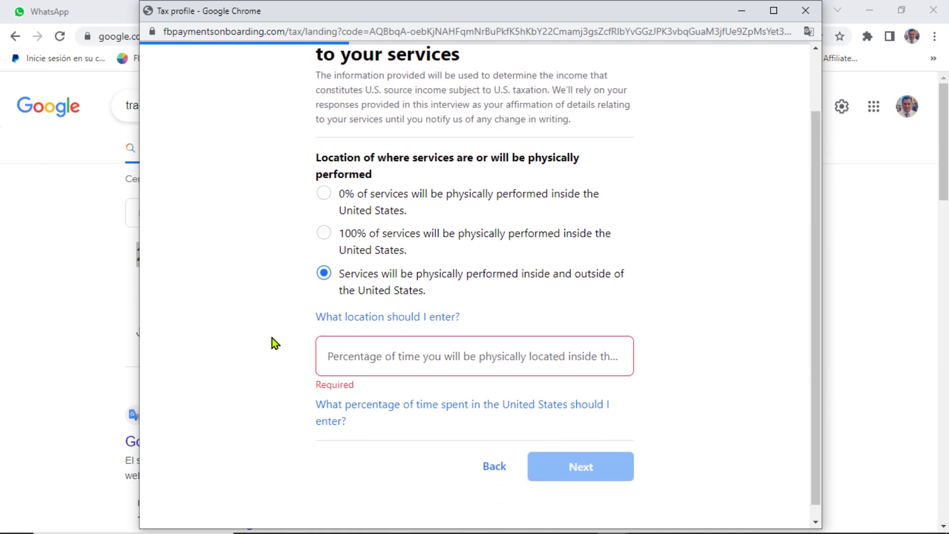
mouse_move(315, 159)
left_mouse_down()
mouse_move(381, 182)
mouse_move(317, 159)
left_mouse_up()
left_click(612, 520)
mouse_move(586, 479)
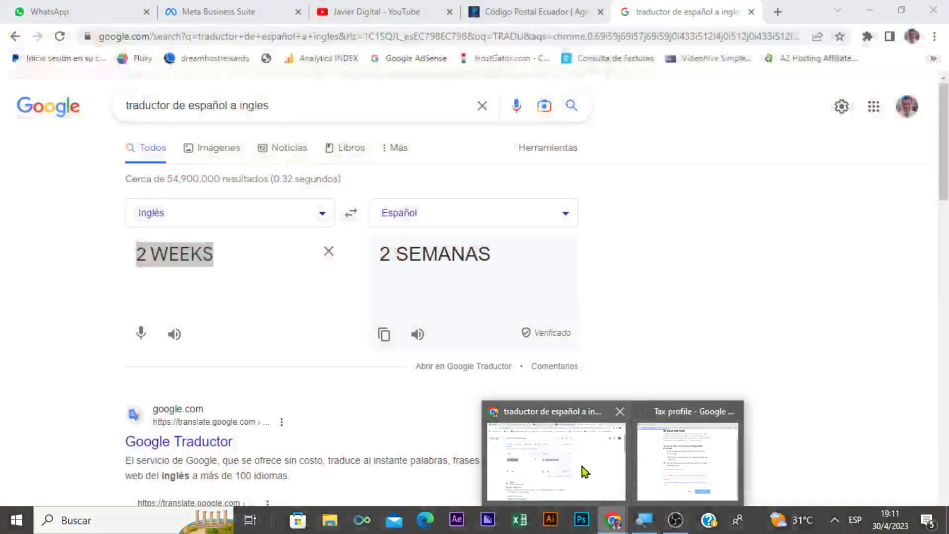
left_click(583, 467)
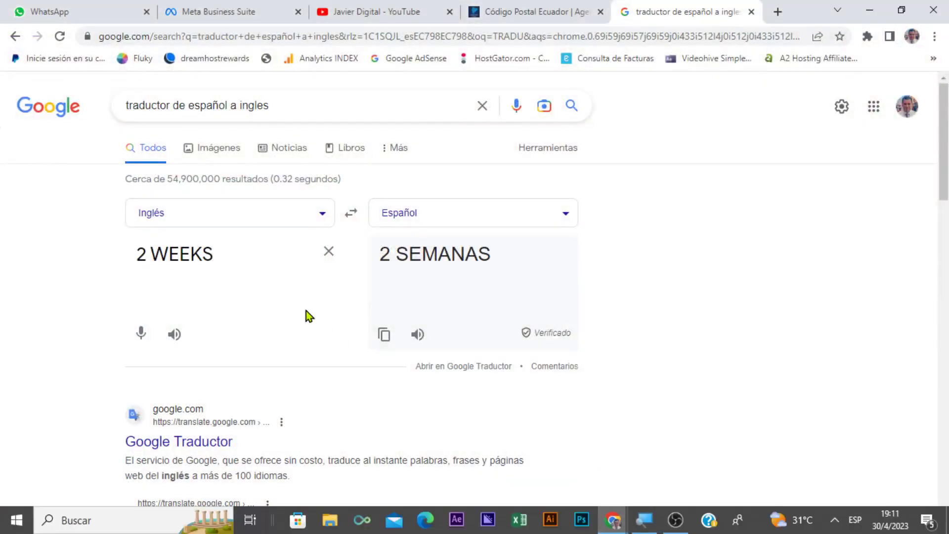
triple_click(273, 257)
key("ctrl+c")
left_click(338, 253)
key("ctrl+v")
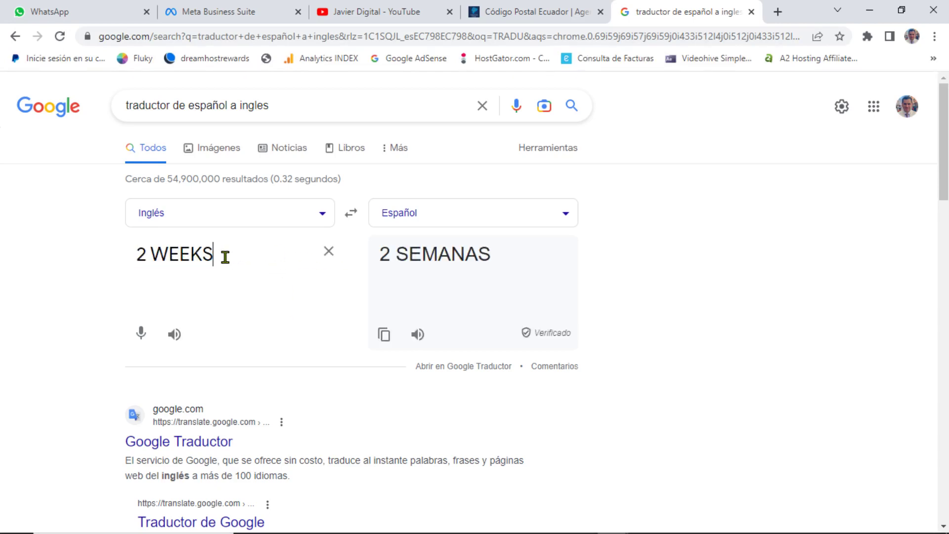
Step: Translate the 'where services are physically performed' question heading into Spanish
mouse_move(600, 532)
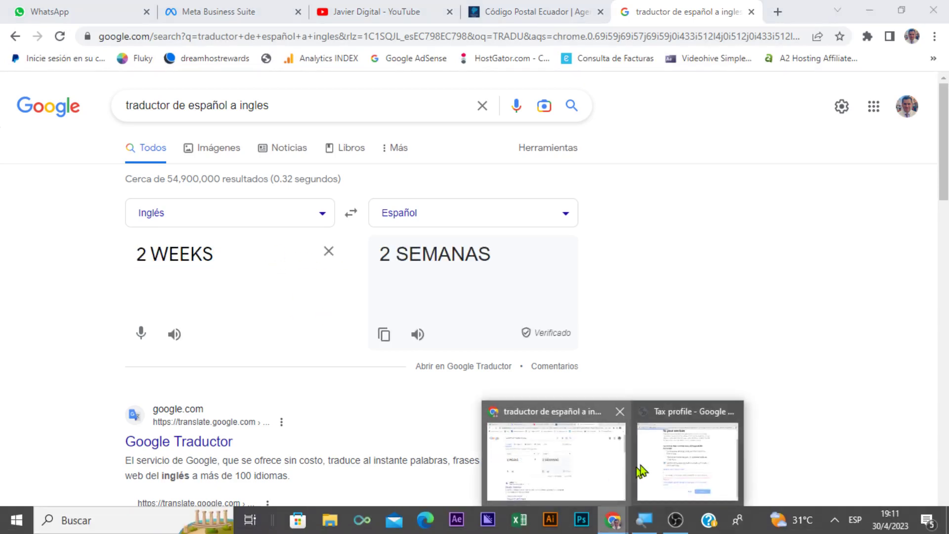
left_click(687, 457)
triple_click(316, 157)
key("ctrl+c")
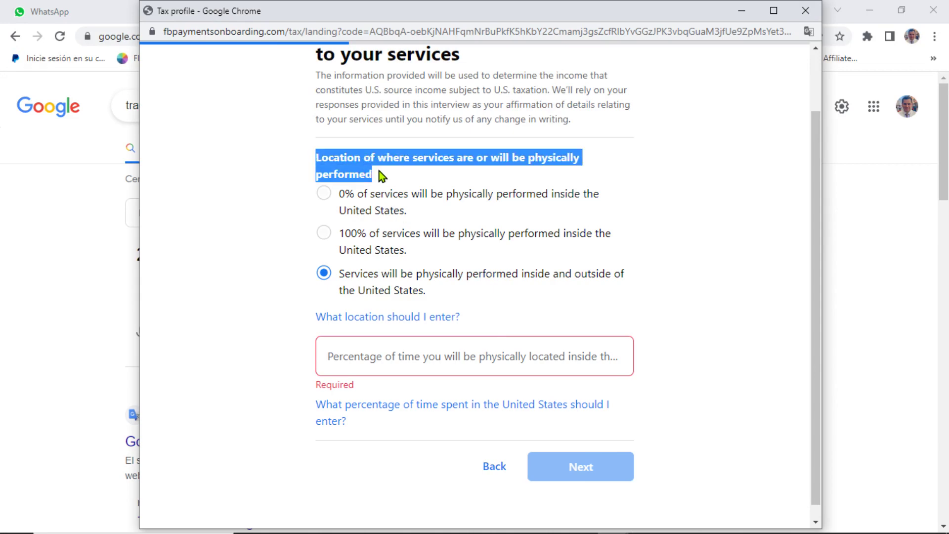
left_click(98, 242)
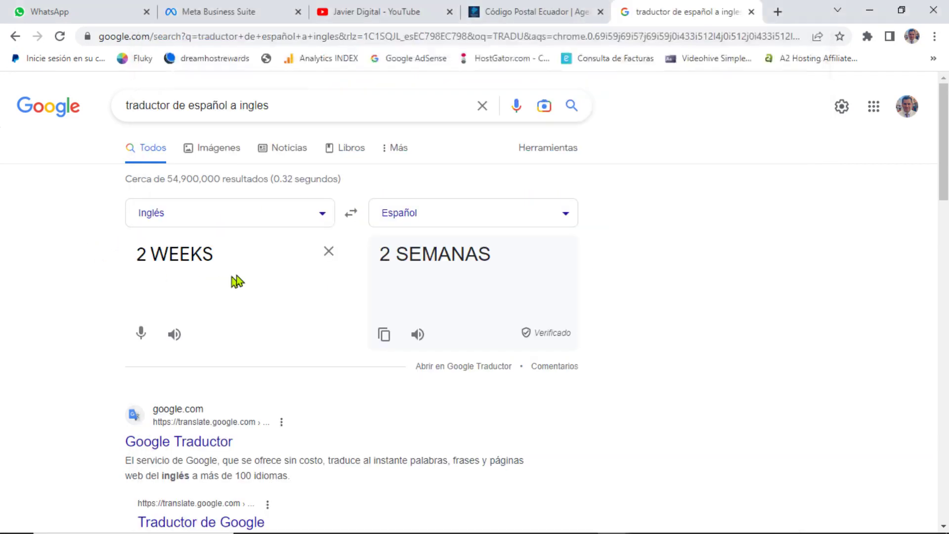
left_click(330, 253)
key("ctrl+v")
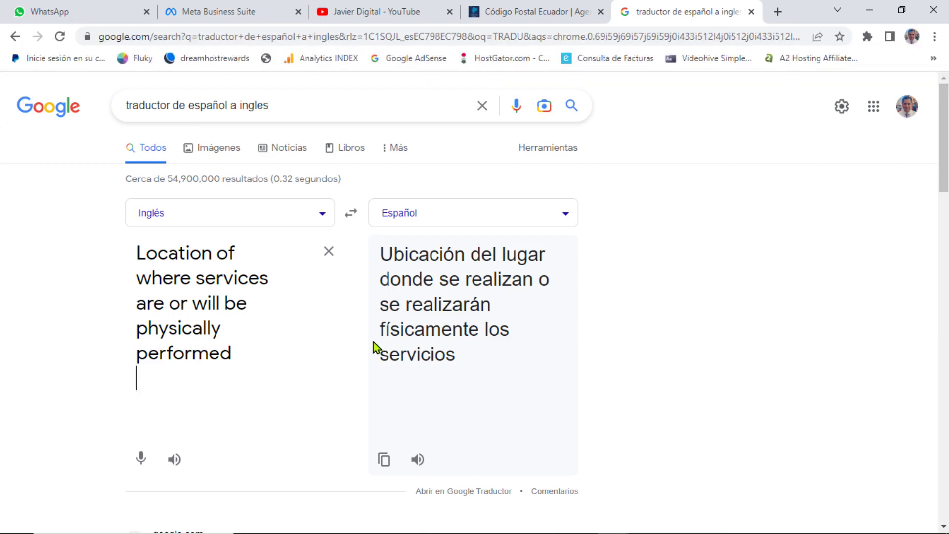
Step: Copy the three answer option labels and clear the translator's input box
mouse_move(410, 532)
mouse_move(615, 525)
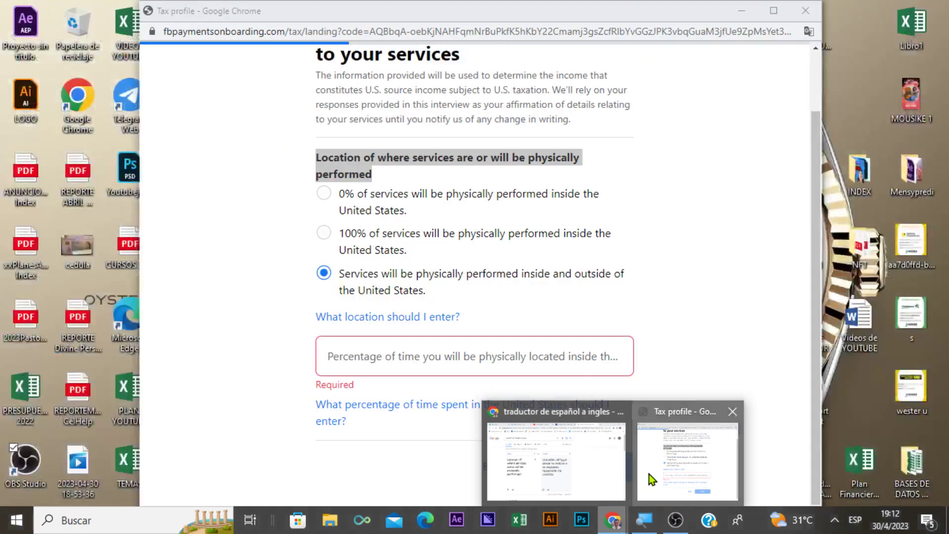
left_click(649, 473)
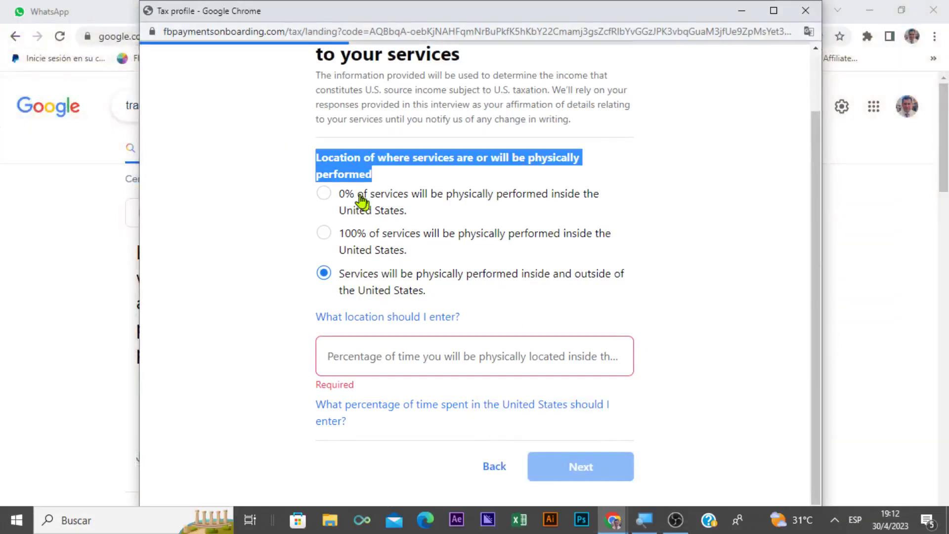
double_click(346, 194)
left_click_drag(368, 210, 463, 291)
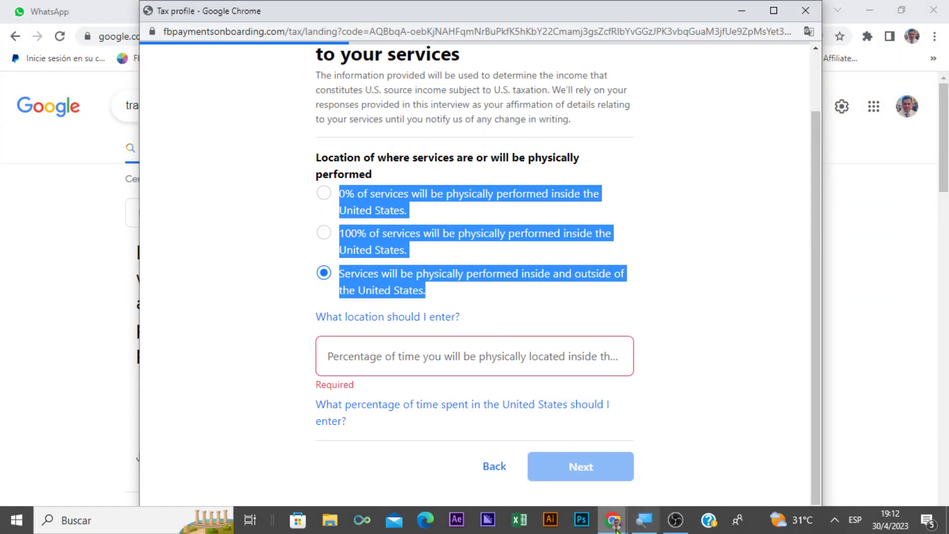
mouse_move(613, 525)
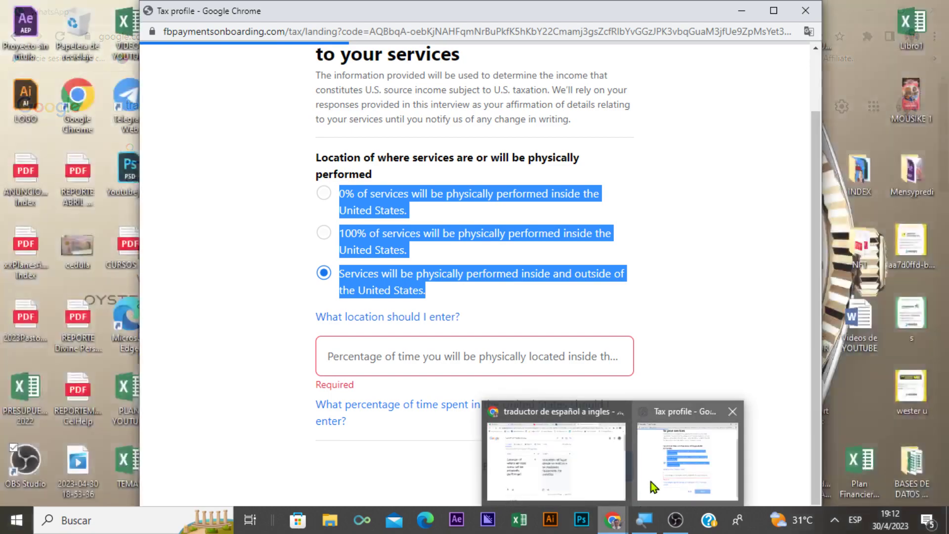
left_click(596, 482)
key("ctrl+a")
left_click(329, 256)
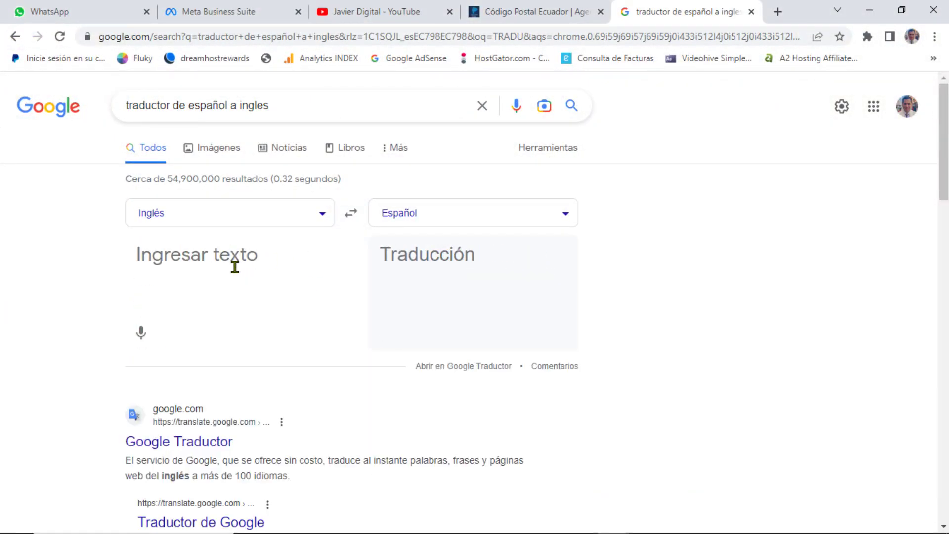
Step: Paste the three service-location options, read their Spanish translation, and return to the tax form
key("ctrl+v")
scroll(42, 326, "down", 1)
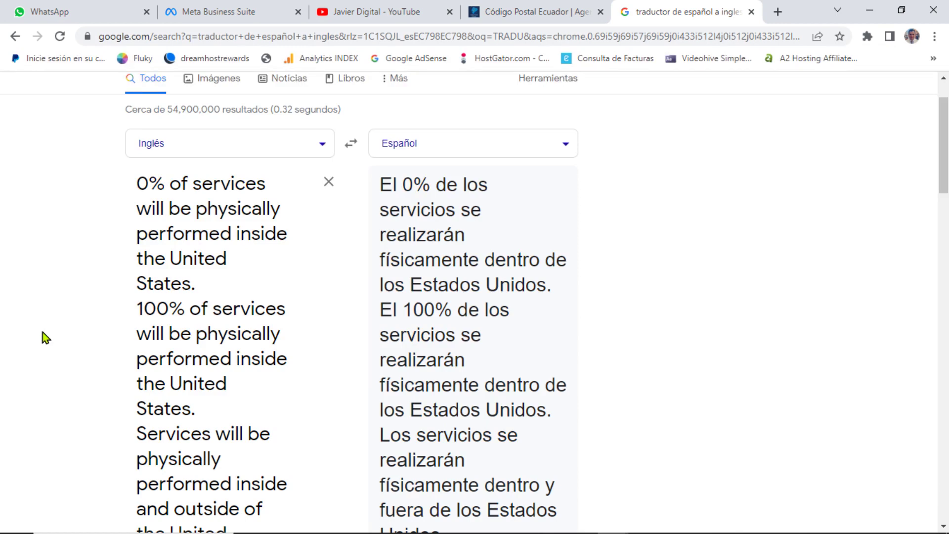
scroll(327, 437, "down", 4)
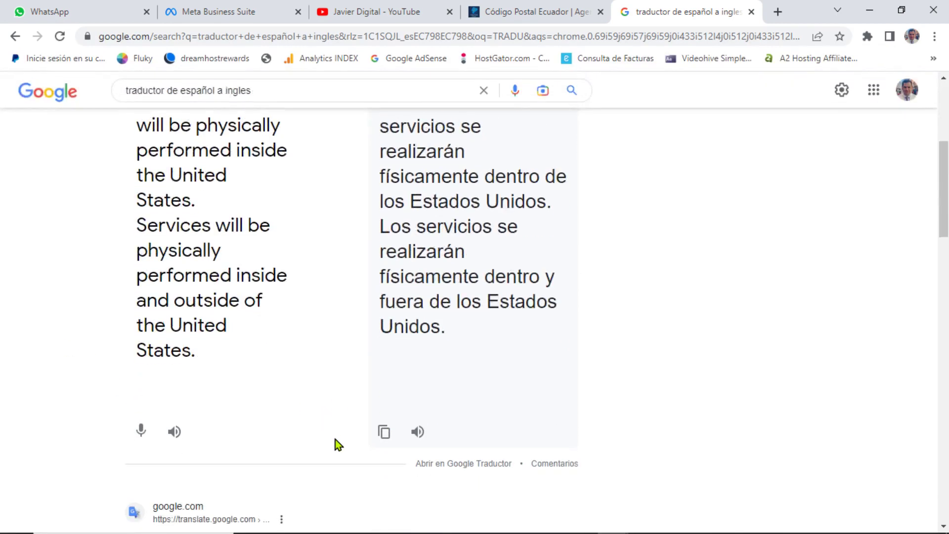
scroll(336, 439, "up", 3)
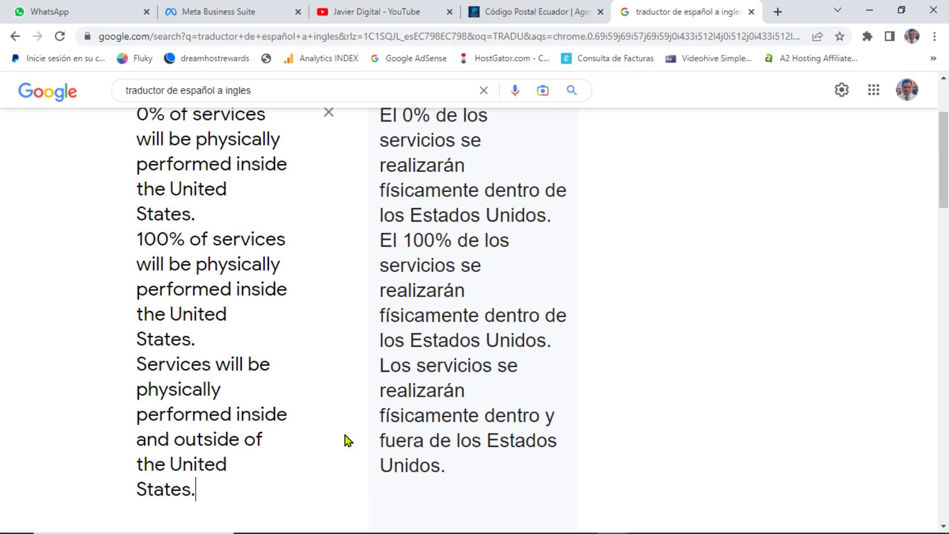
scroll(317, 468, "up", 3)
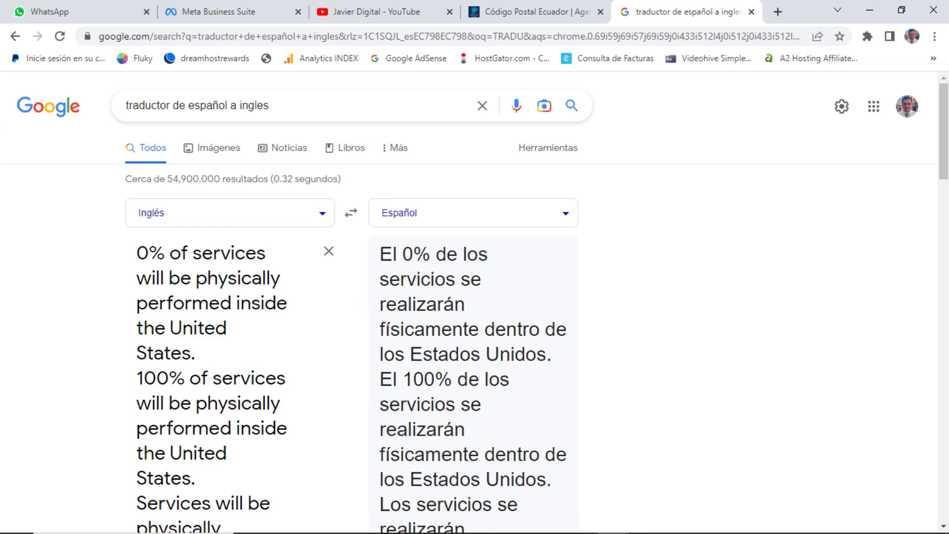
mouse_move(613, 520)
left_click(656, 482)
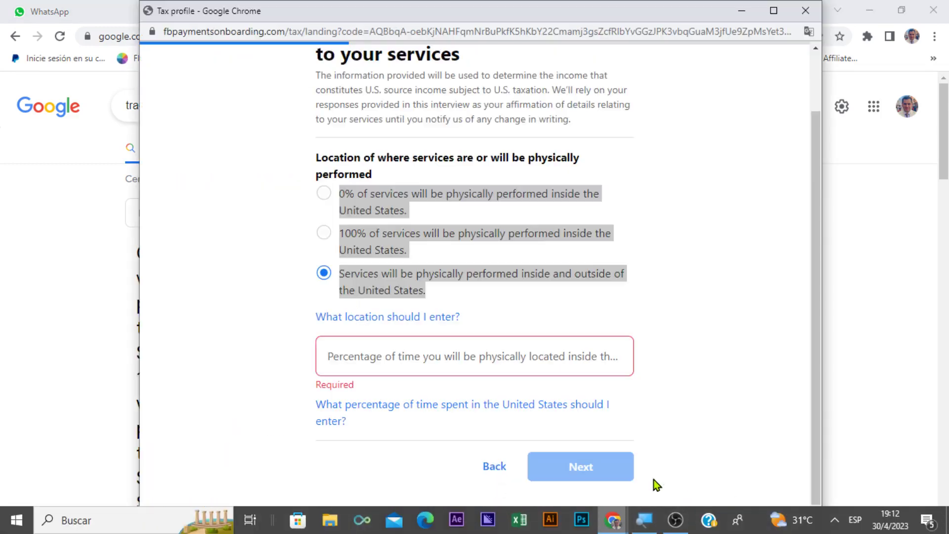
Step: Select 0% of services inside the U.S. and advance to the Consent and sign signature section
left_click(244, 256)
left_click(323, 197)
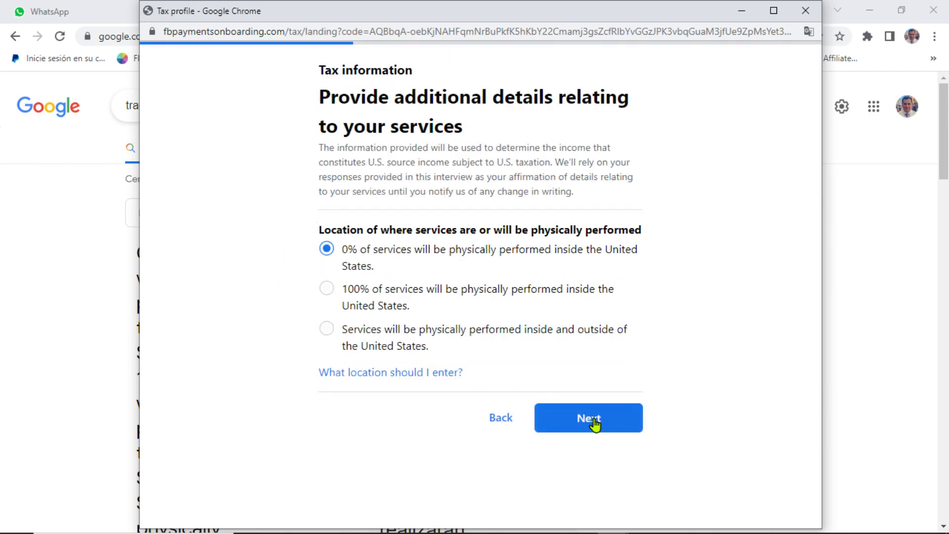
left_click(596, 420)
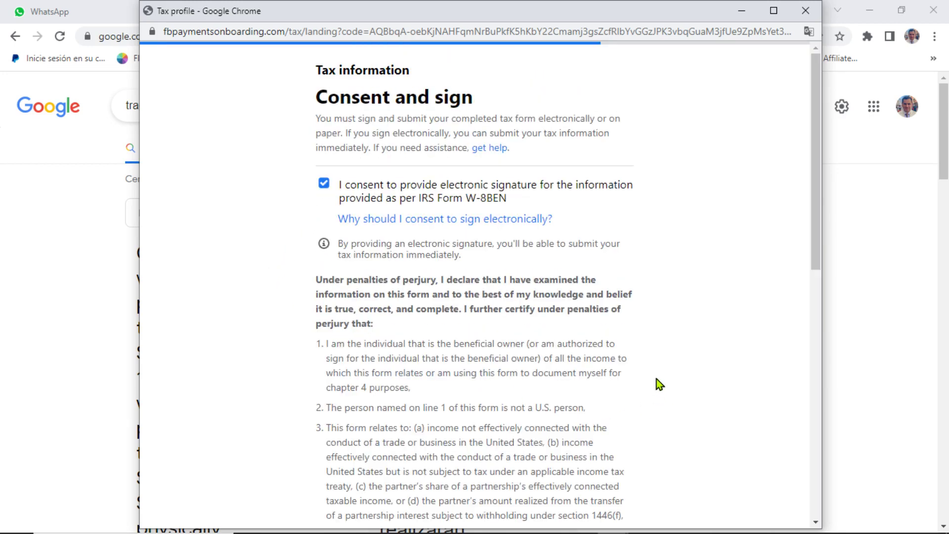
scroll(657, 379, "down", 10)
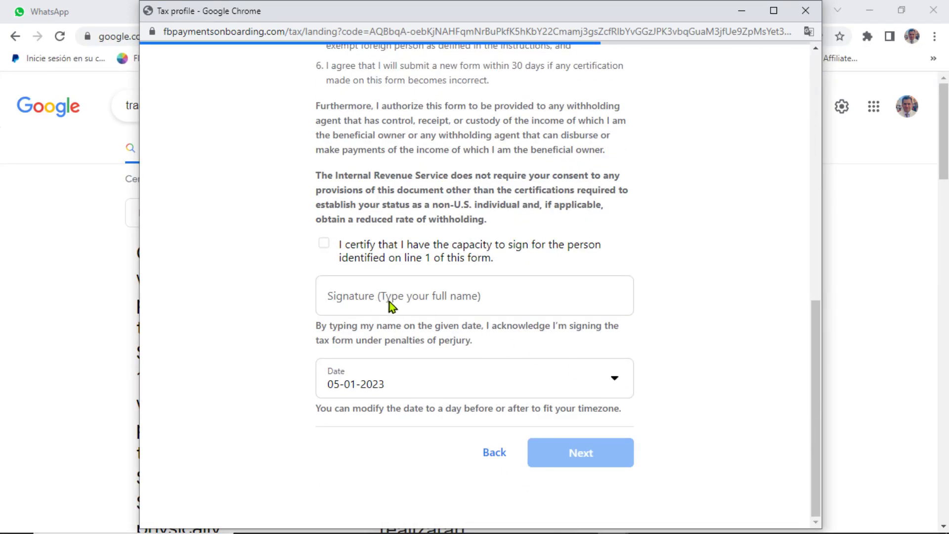
Step: Certify signing capacity and enter the signer's full legal name as the signature
left_click(411, 298)
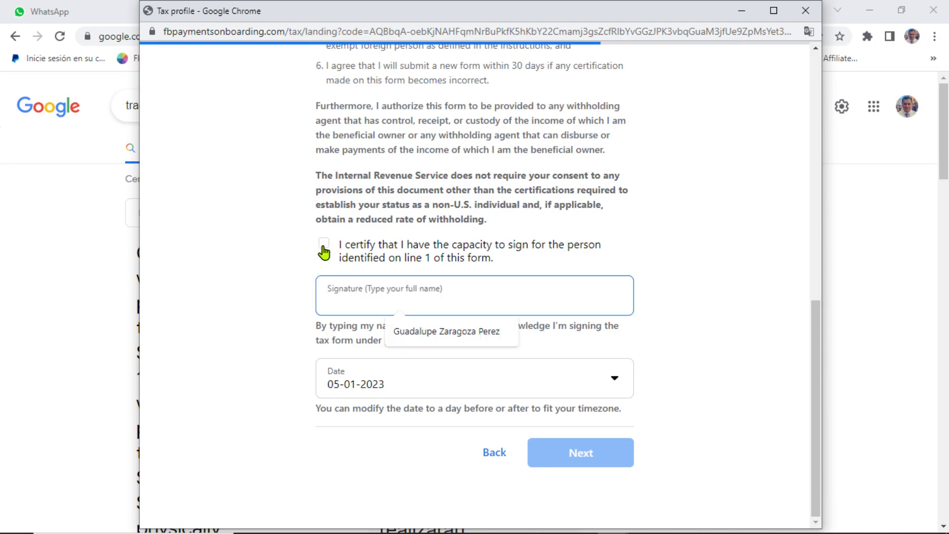
left_click(324, 249)
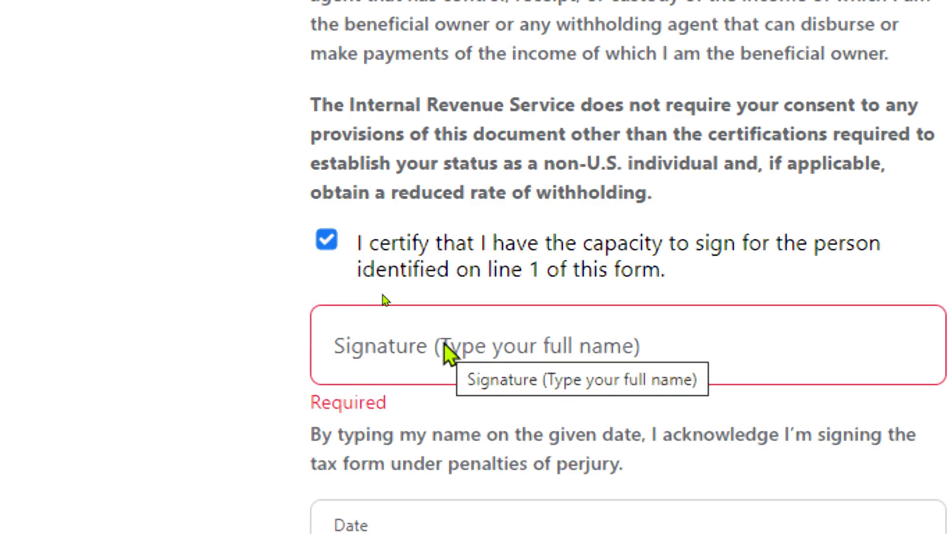
left_click(422, 348)
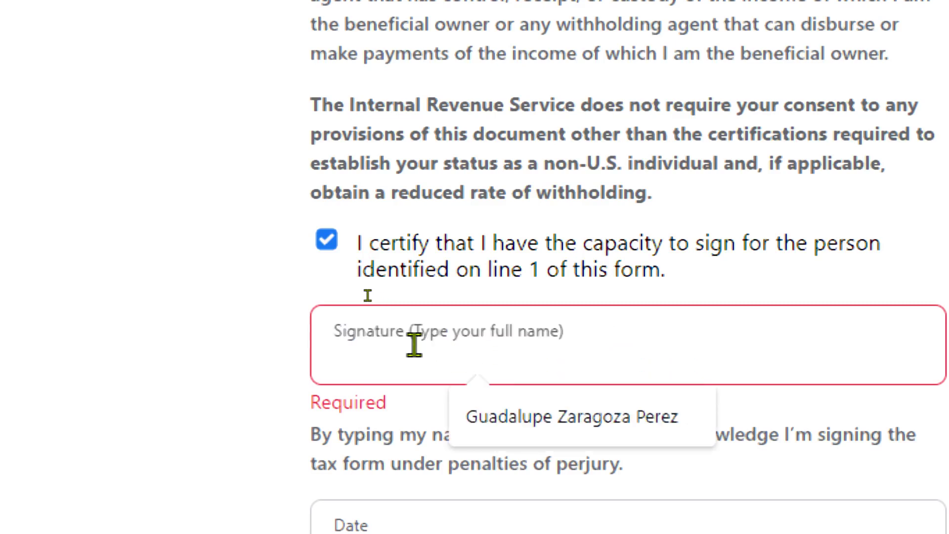
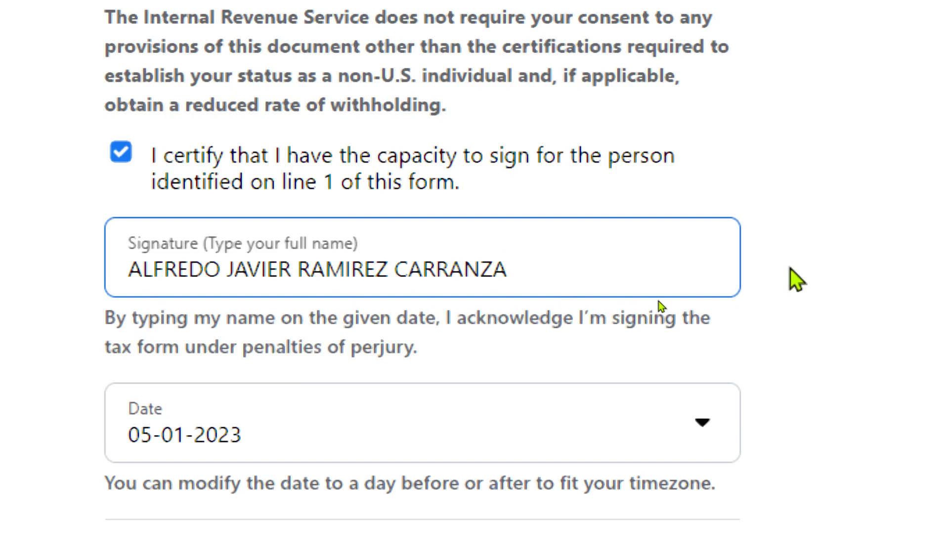
left_click(658, 301)
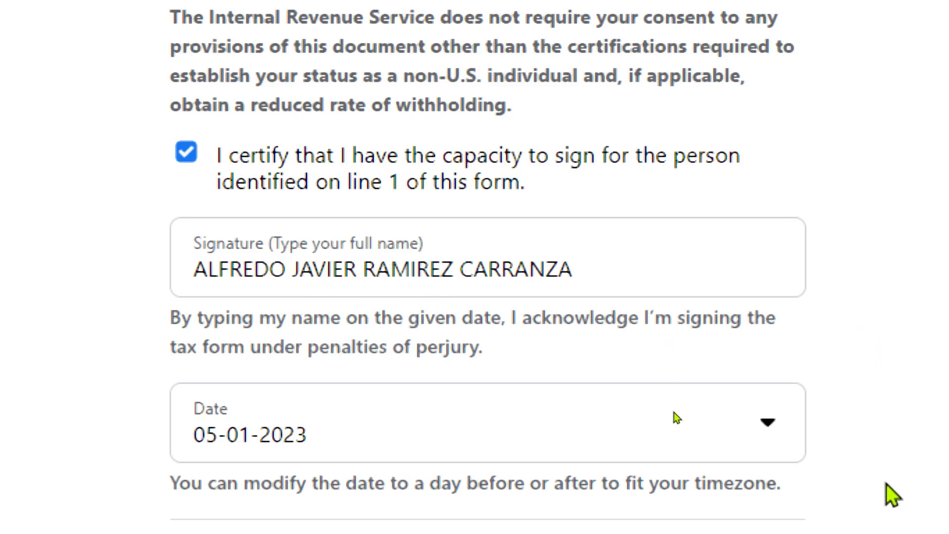
Step: Set the signature date to 04-30-2023
left_click(265, 425)
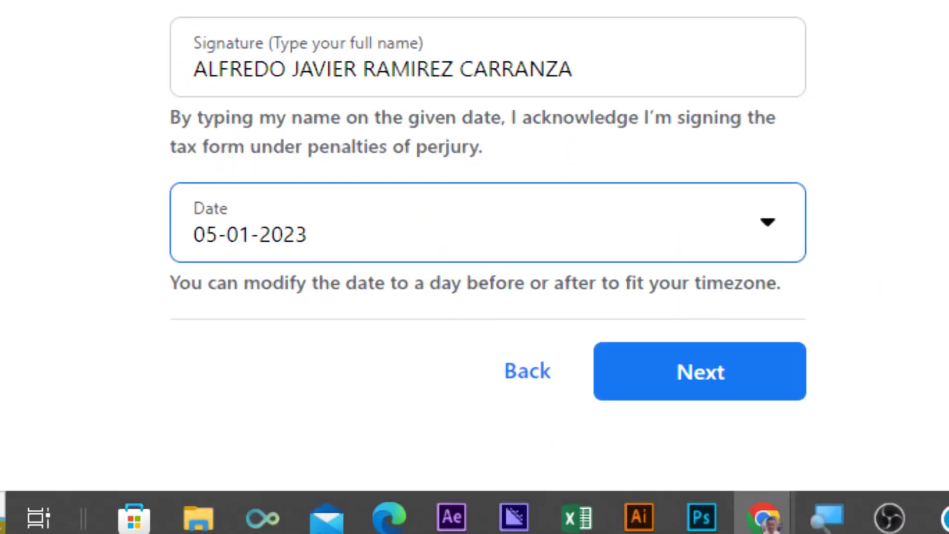
mouse_move(866, 528)
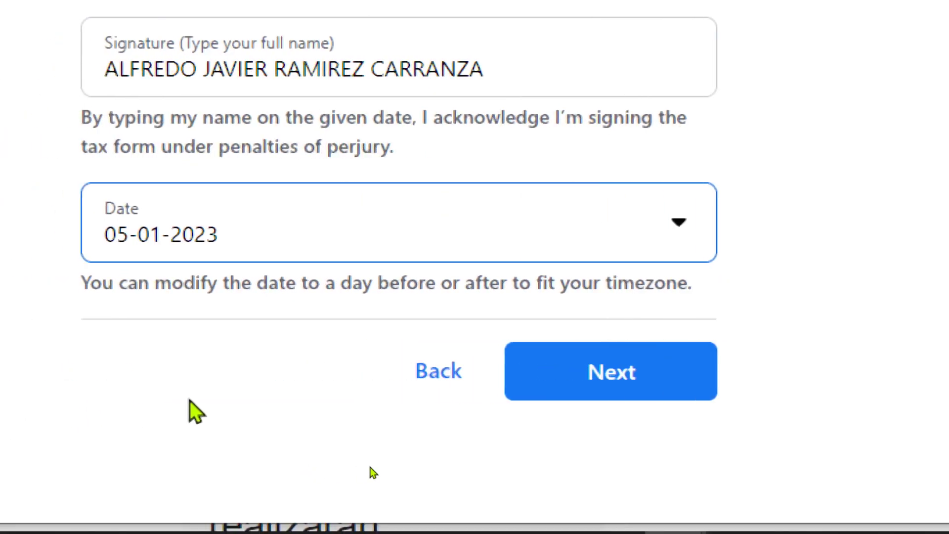
left_click(192, 236)
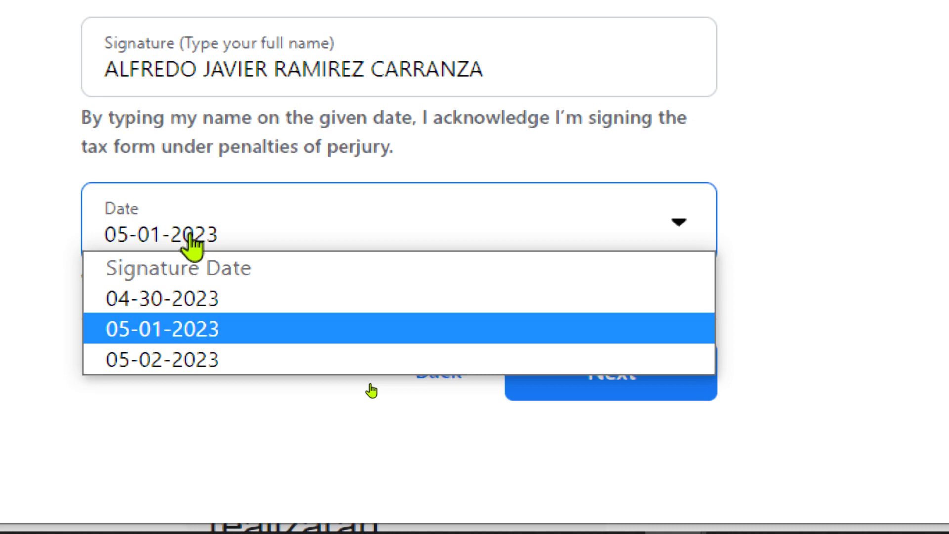
left_click(16, 233)
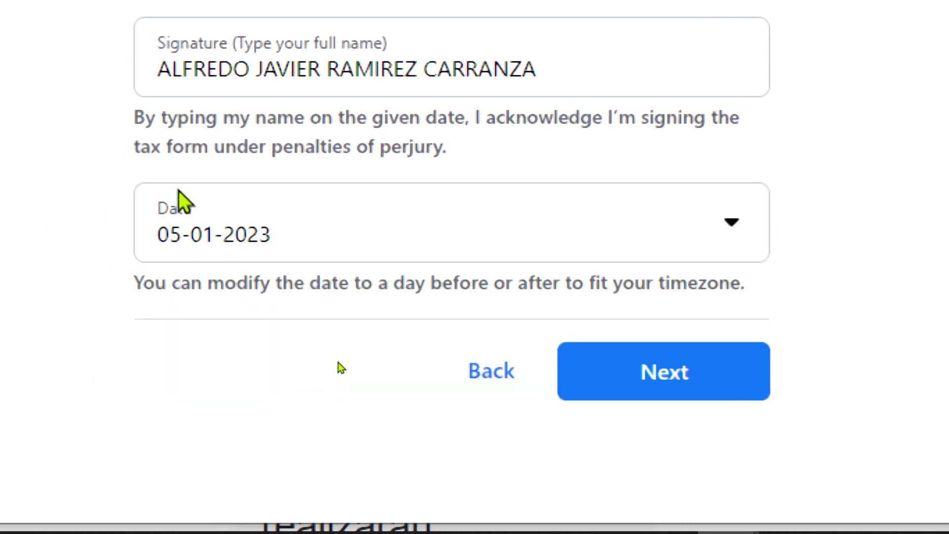
scroll(97, 220, "up", 2)
scroll(95, 222, "down", 2)
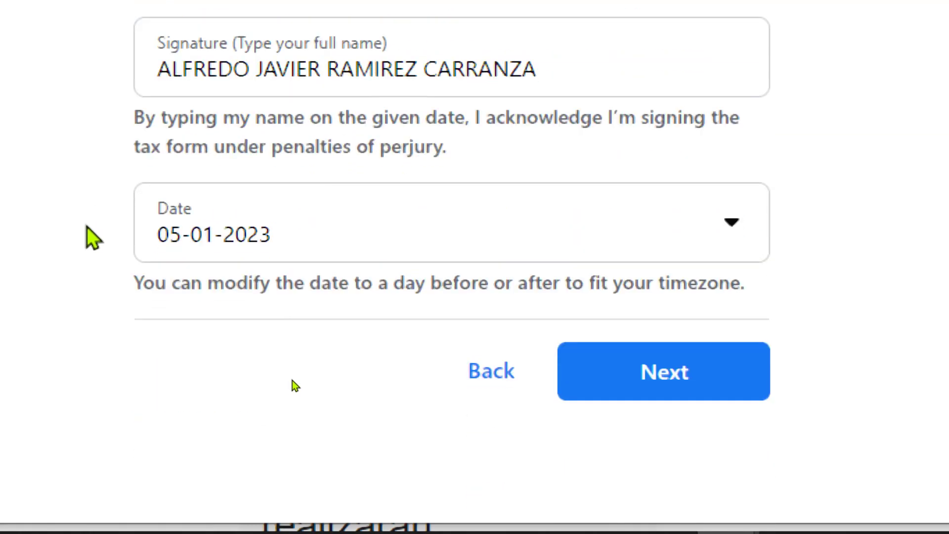
left_click(198, 247)
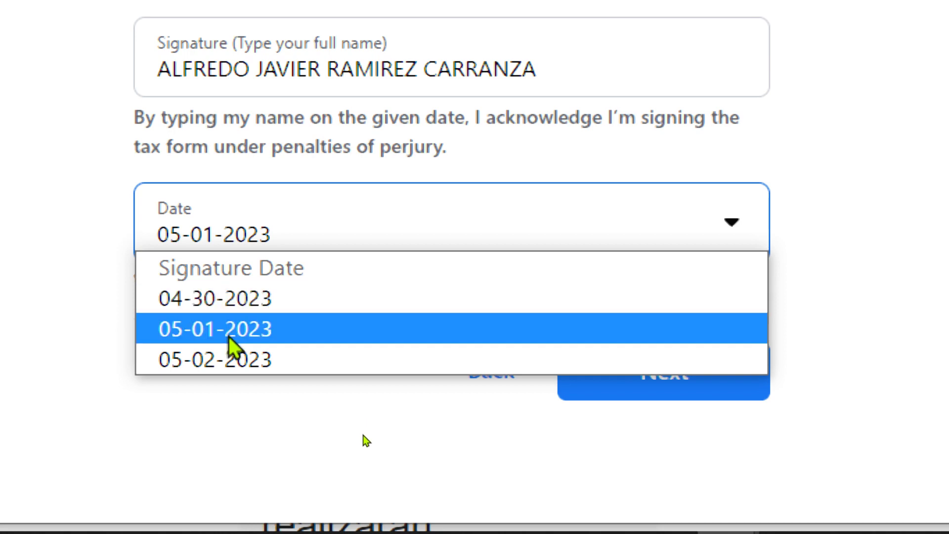
mouse_move(832, 526)
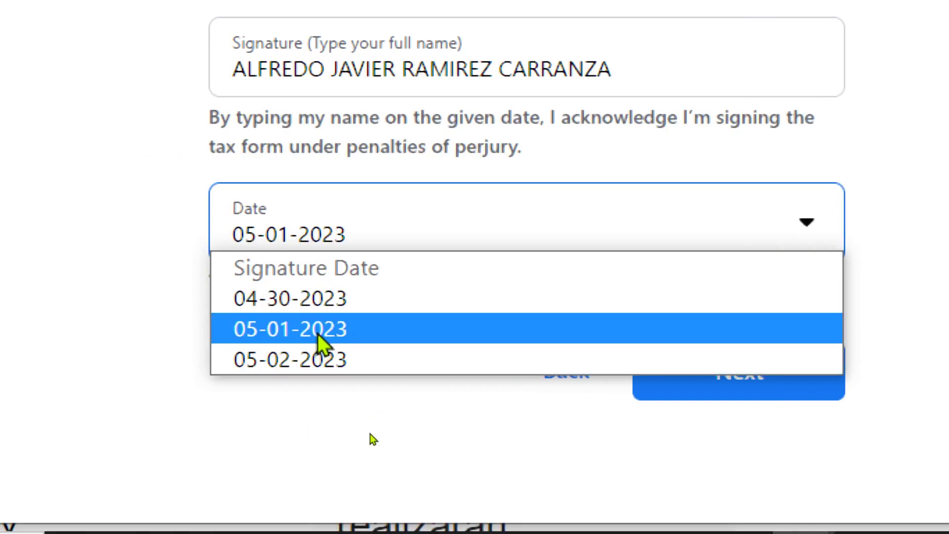
left_click(312, 301)
Step: Continue to signing, select the red signature error message, and minimize the tax form
left_click(91, 327)
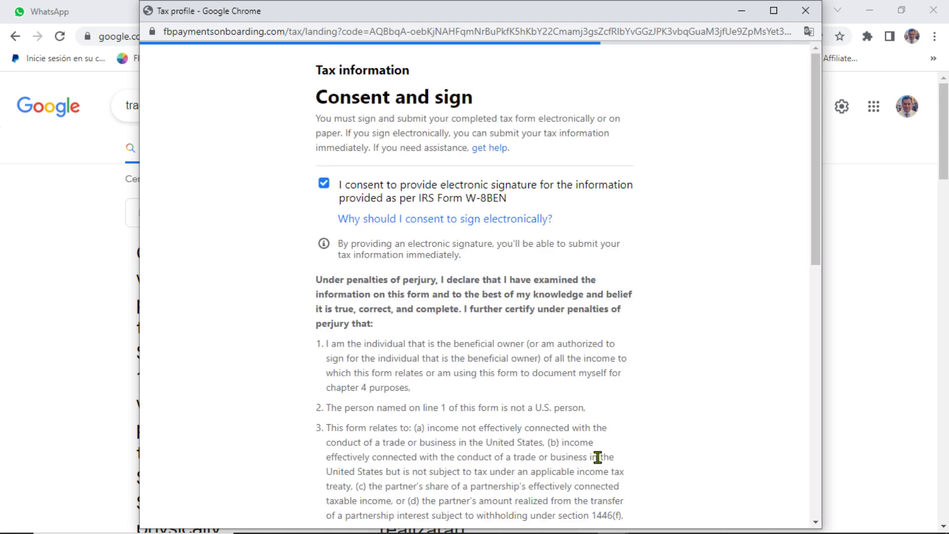
scroll(618, 401, "down", 10)
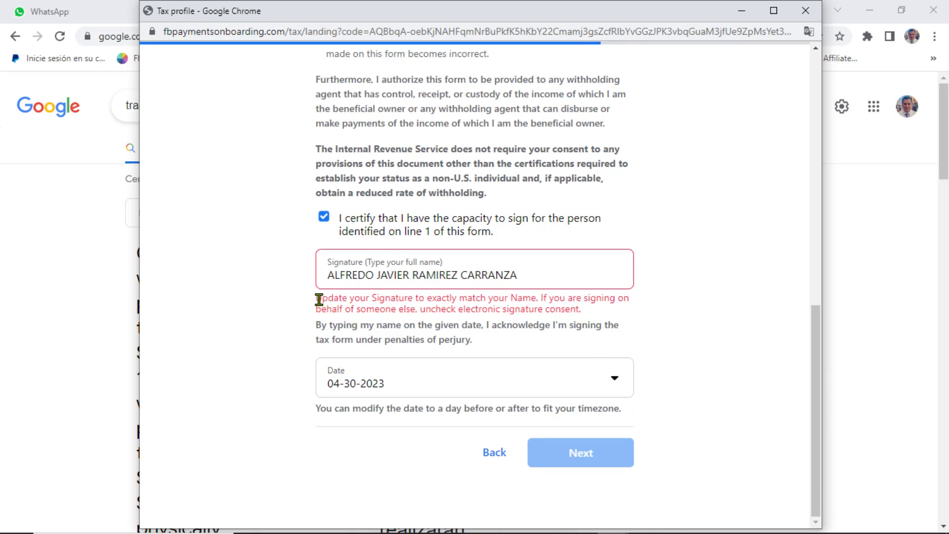
left_click_drag(316, 295, 589, 310)
key("ctrl+c")
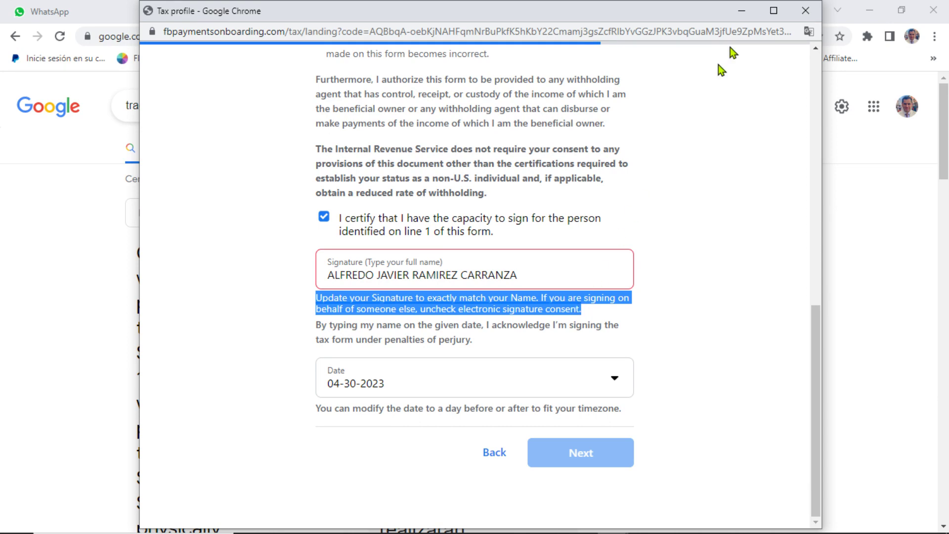
left_click(742, 11)
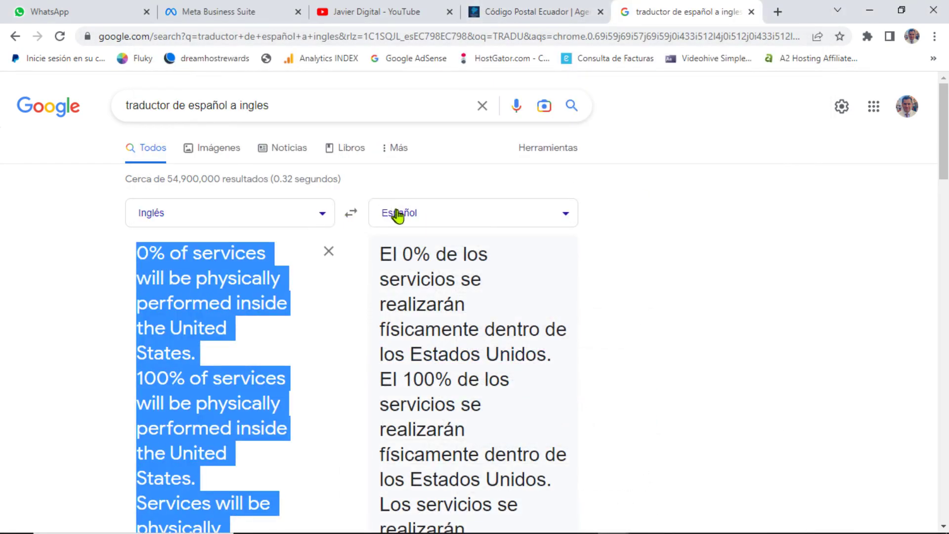
Step: Paste the signature error into the translator, then bring the tax form back to its signature field
key("ctrl+v")
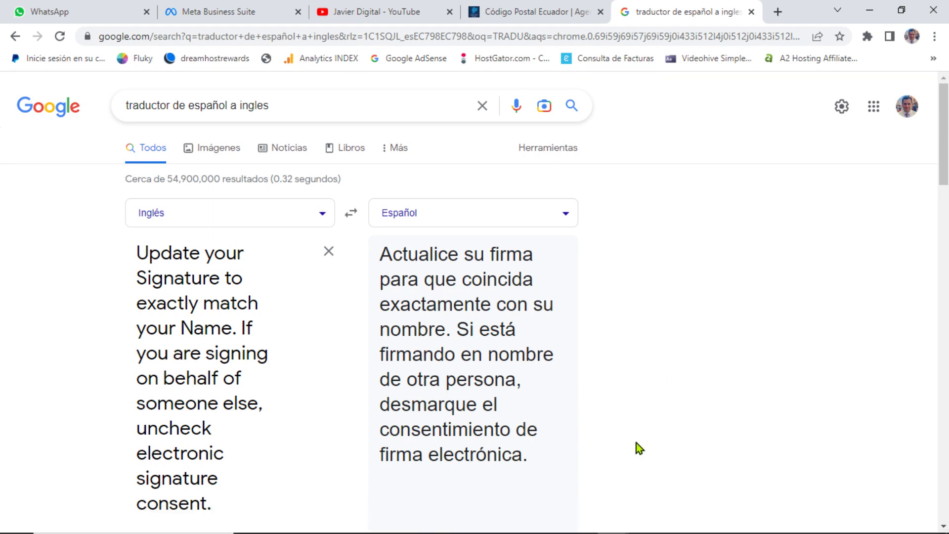
left_click(613, 520)
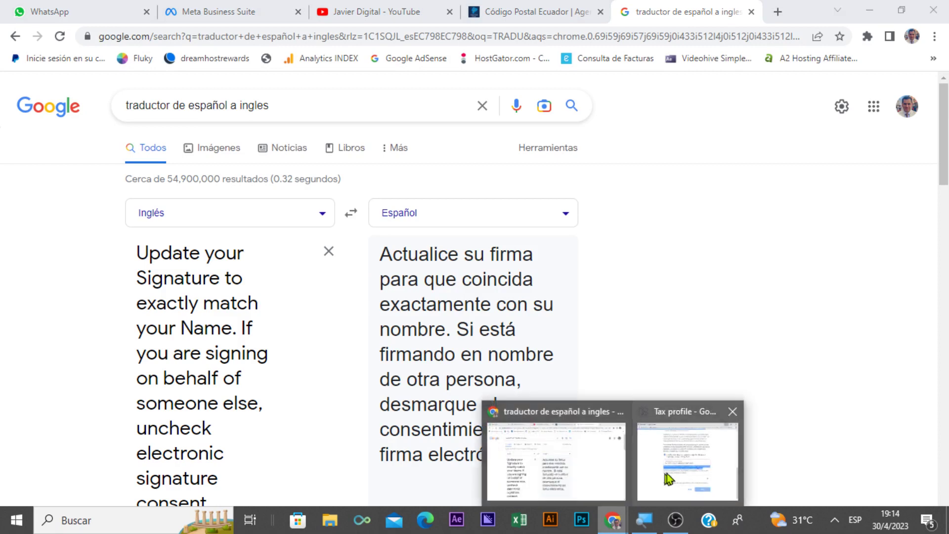
left_click(669, 478)
left_click(526, 274)
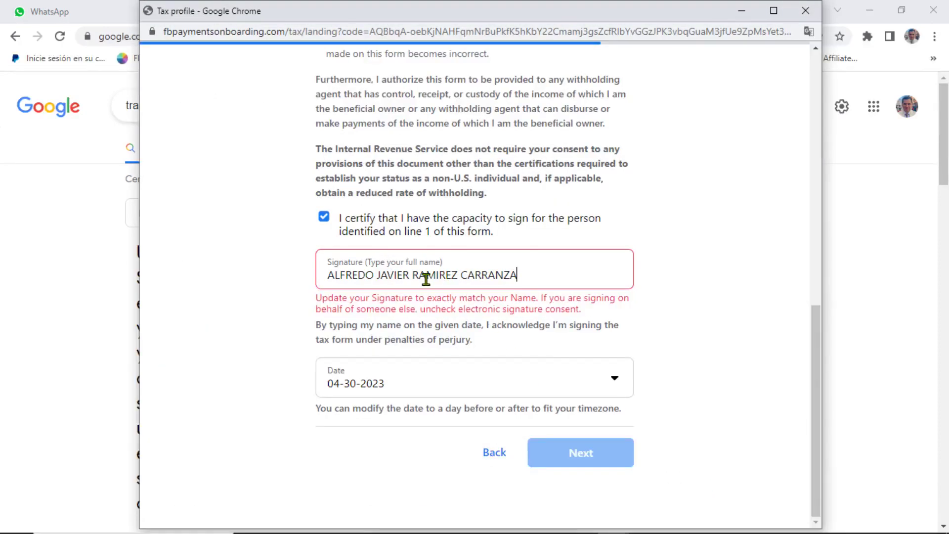
Step: Edit the signature so it matches the legal name on the form
left_click(412, 275)
key("BackSpace")
key("BackSpace")
key("BackSpace")
key("BackSpace")
key("BackSpace")
key("BackSpace")
key("BackSpace")
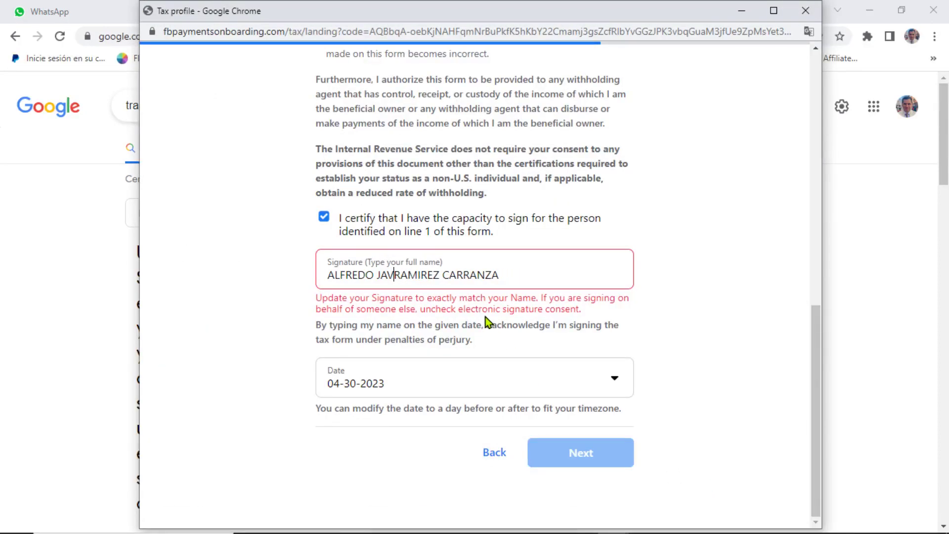
left_click(487, 303)
key("BackSpace")
key("BackSpace")
key("BackSpace")
key("BackSpace")
key("BackSpace")
key("BackSpace")
key("BackSpace")
key("BackSpace")
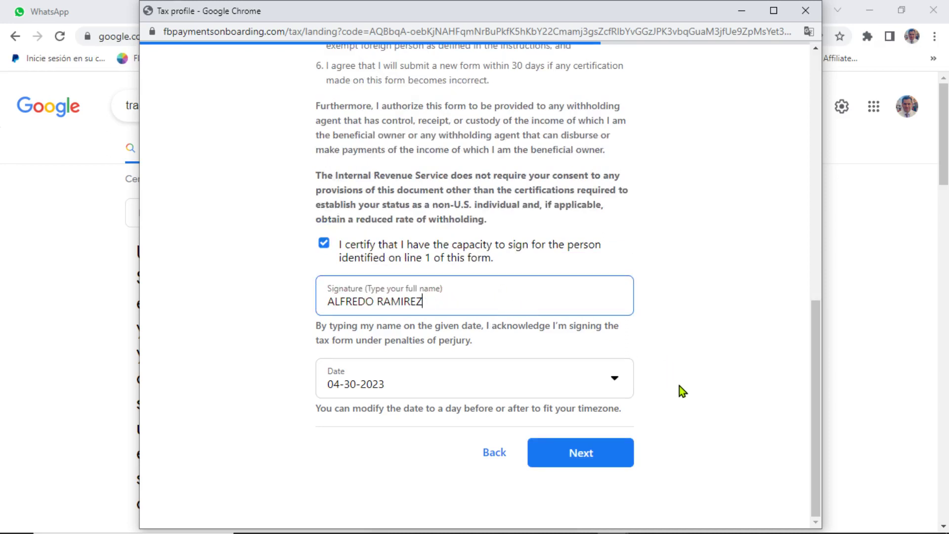
left_click(590, 457)
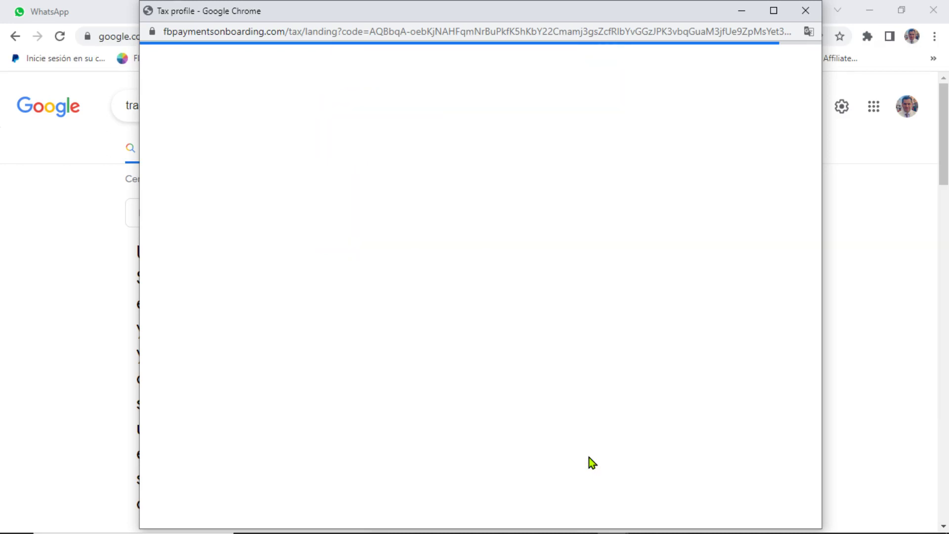
scroll(589, 457, "down", 10)
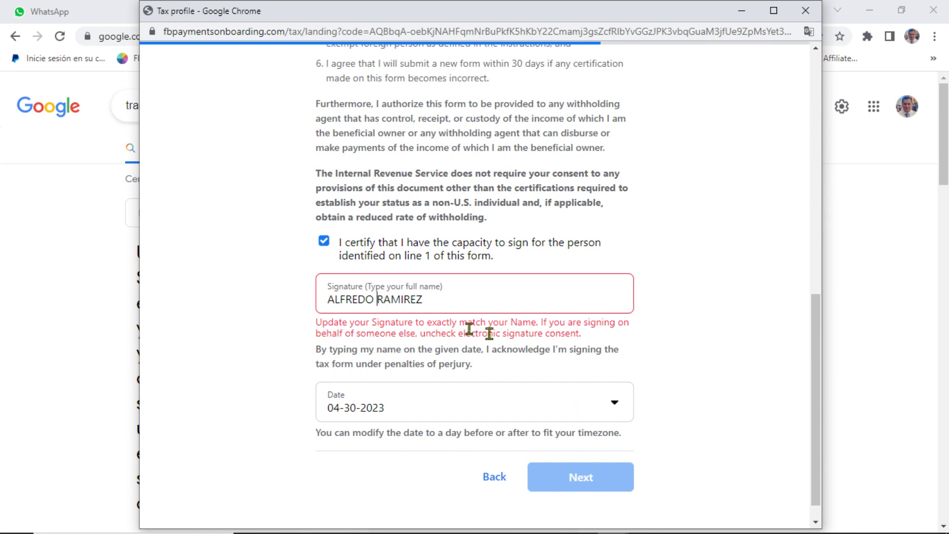
type("JAVIER")
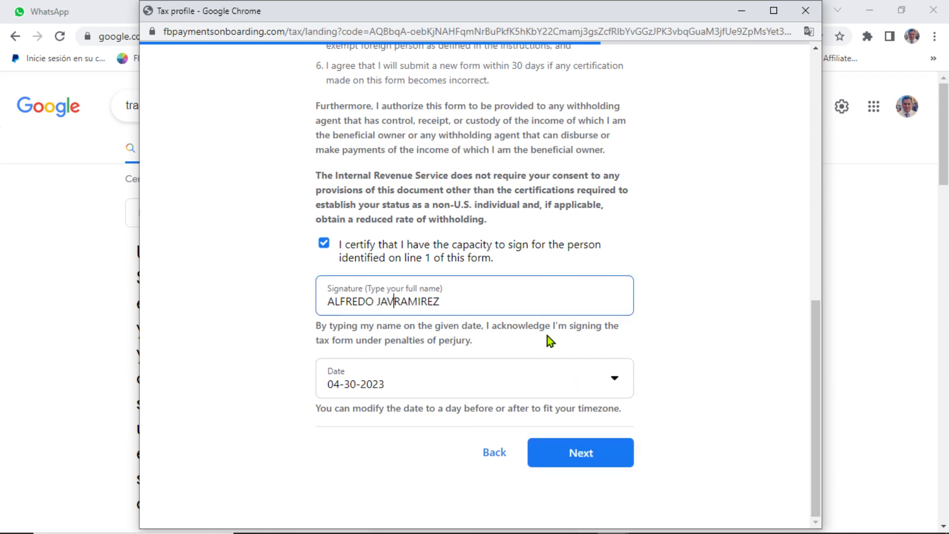
Step: Date the signature 05-01-2023 and continue to the form review
left_click(404, 393)
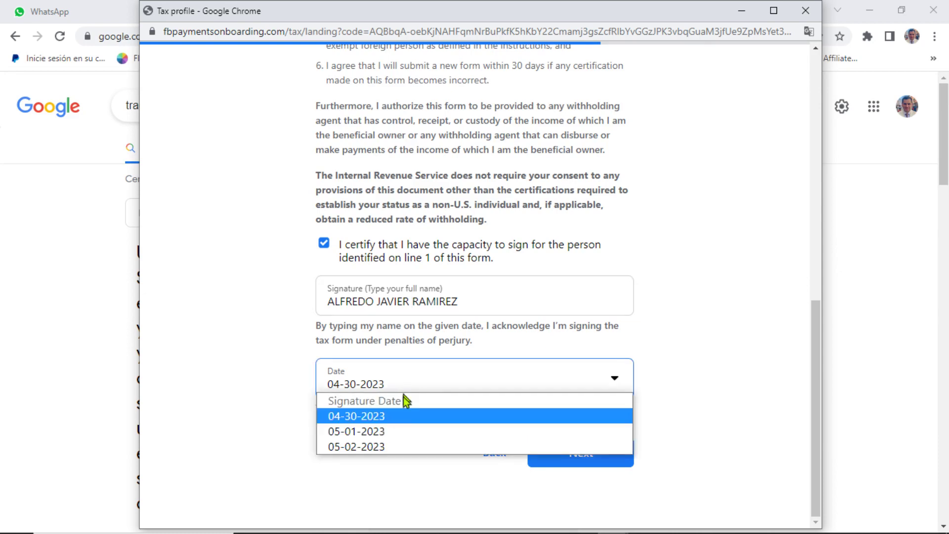
left_click(386, 430)
left_click(573, 468)
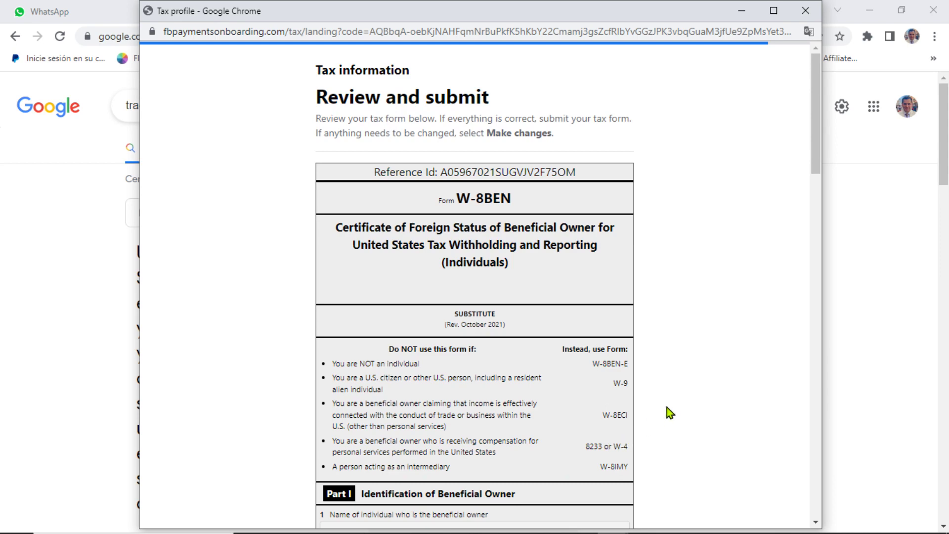
Step: Review the W-8BEN substitute form down to the Submit Form button
scroll(666, 408, "down", 3)
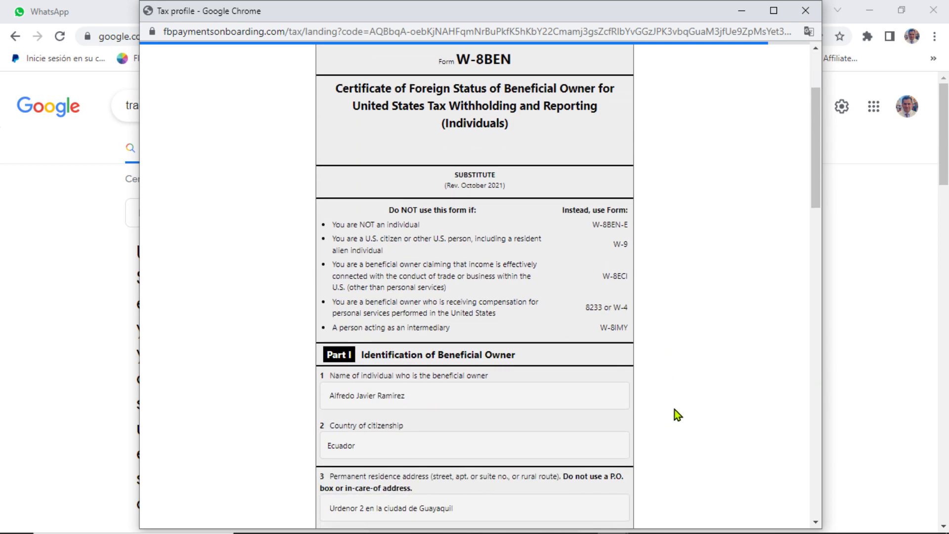
scroll(671, 411, "down", 3)
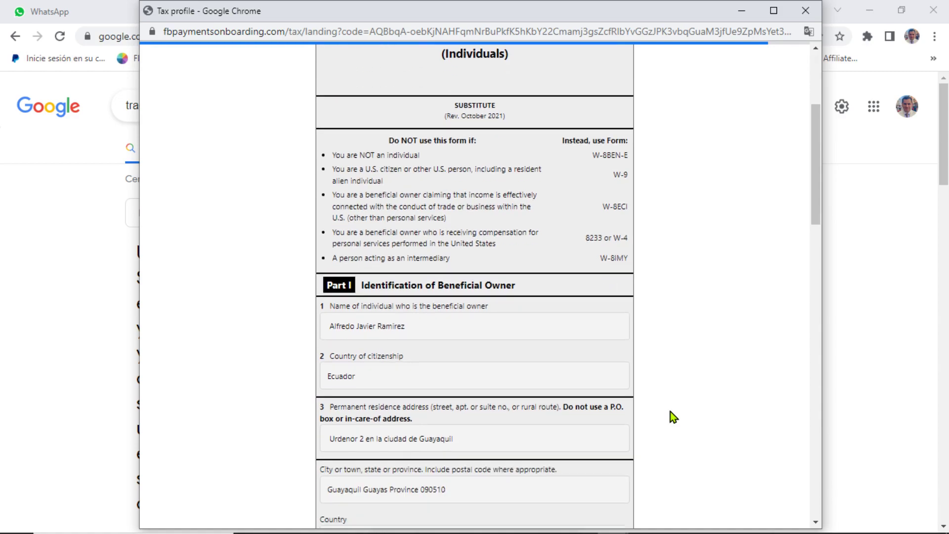
scroll(670, 416, "down", 2)
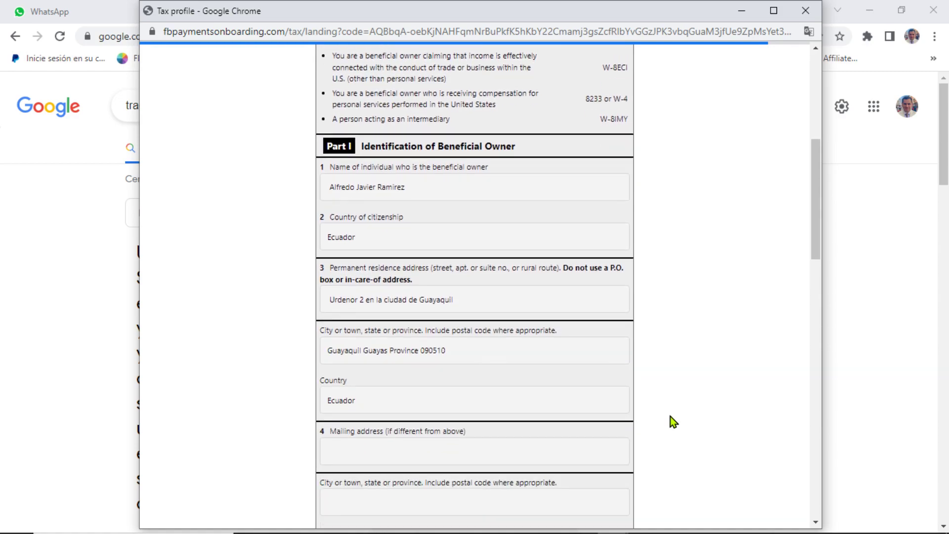
scroll(670, 416, "up", 7)
scroll(669, 342, "up", 1)
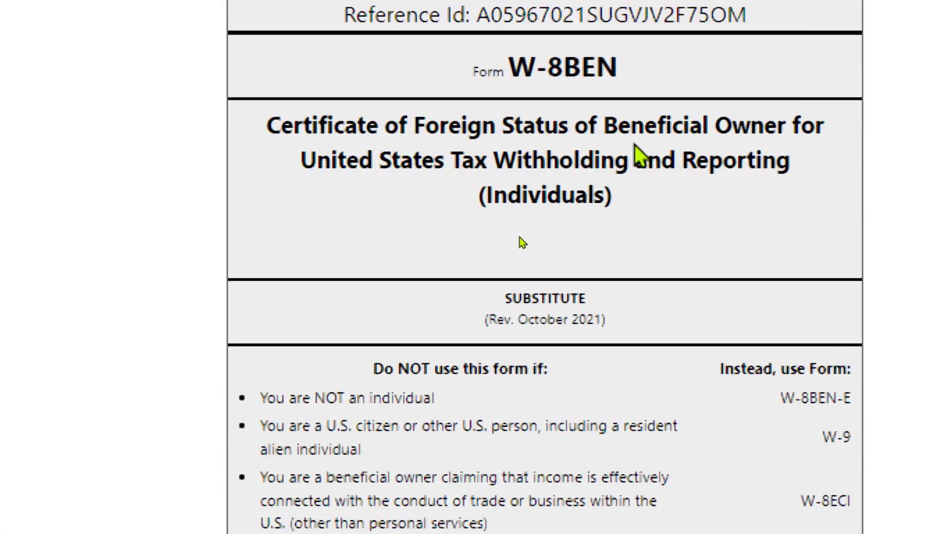
scroll(458, 221, "up", 1)
left_click_drag(508, 141, 651, 151)
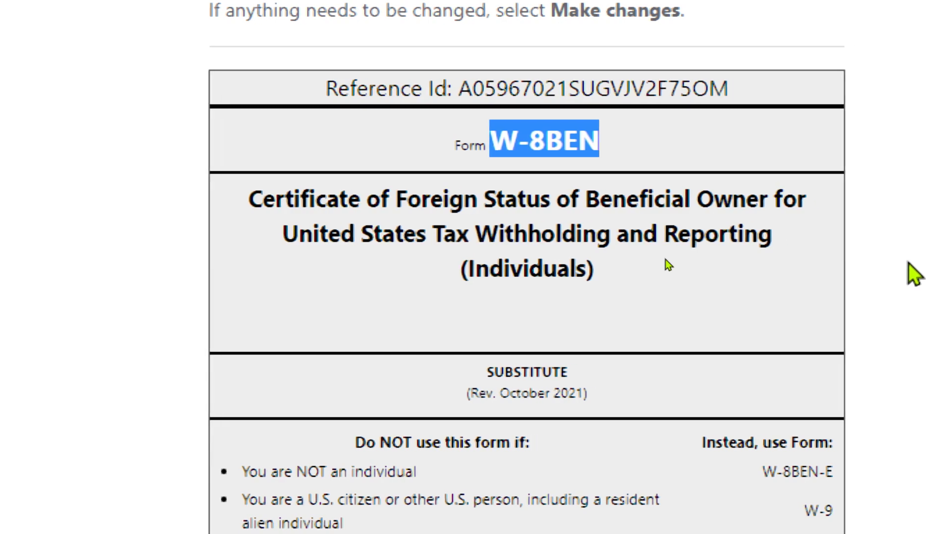
scroll(659, 353, "down", 5)
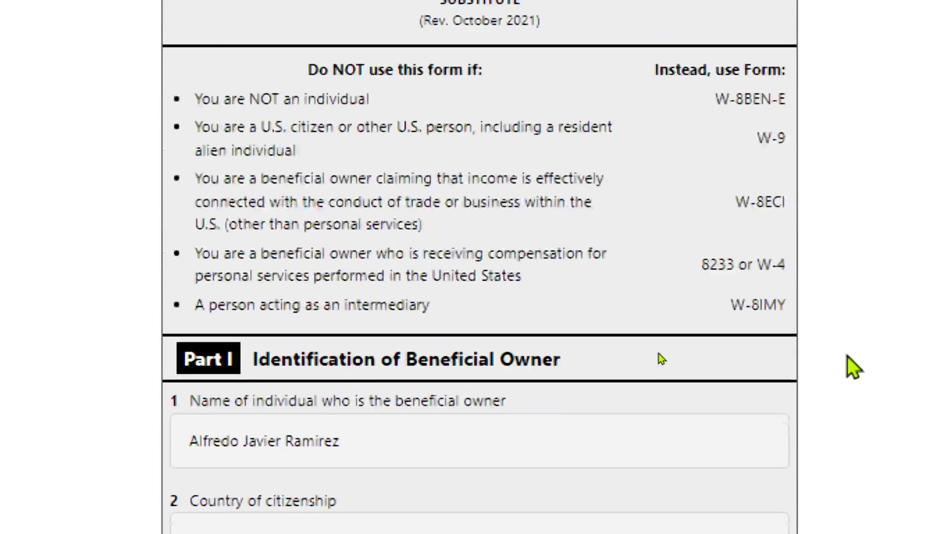
scroll(660, 349, "down", 2)
scroll(657, 343, "down", 5)
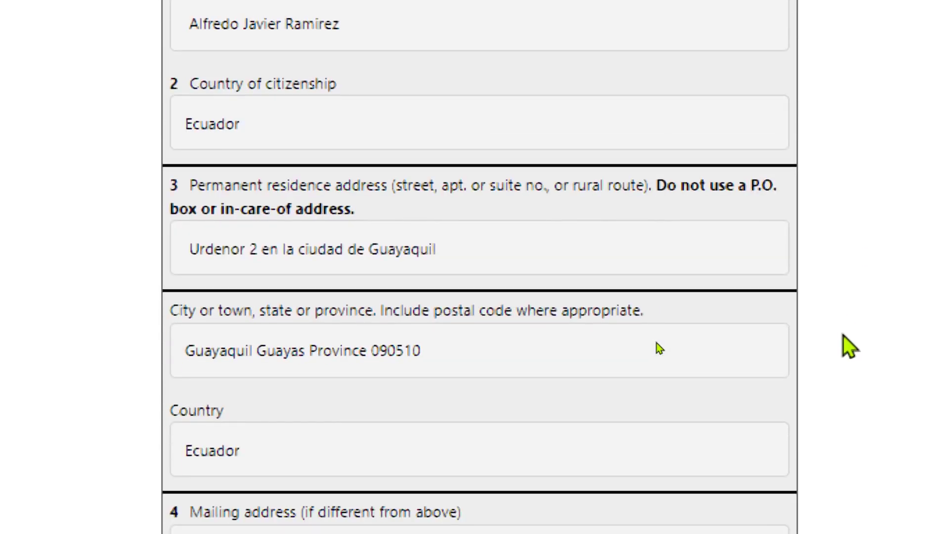
scroll(272, 386, "down", 9)
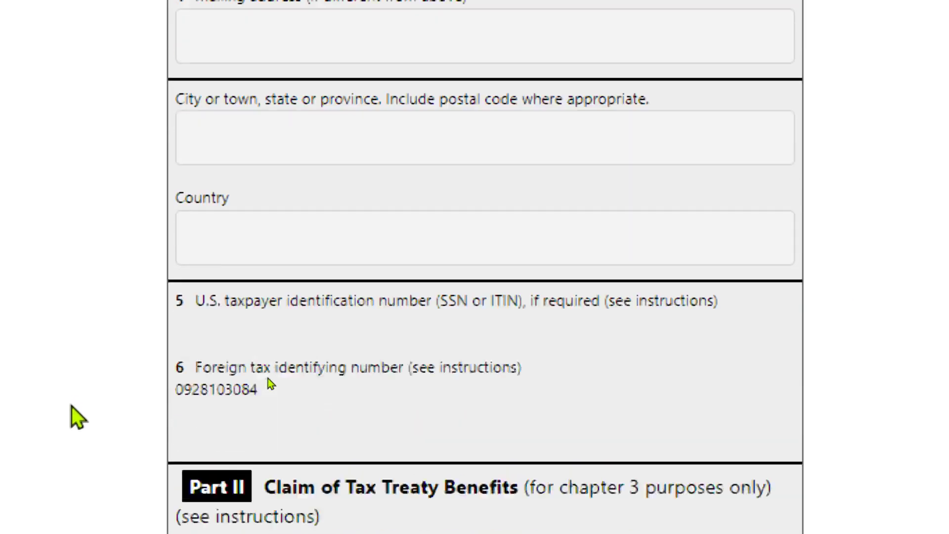
scroll(271, 384, "up", 3)
scroll(273, 384, "down", 6)
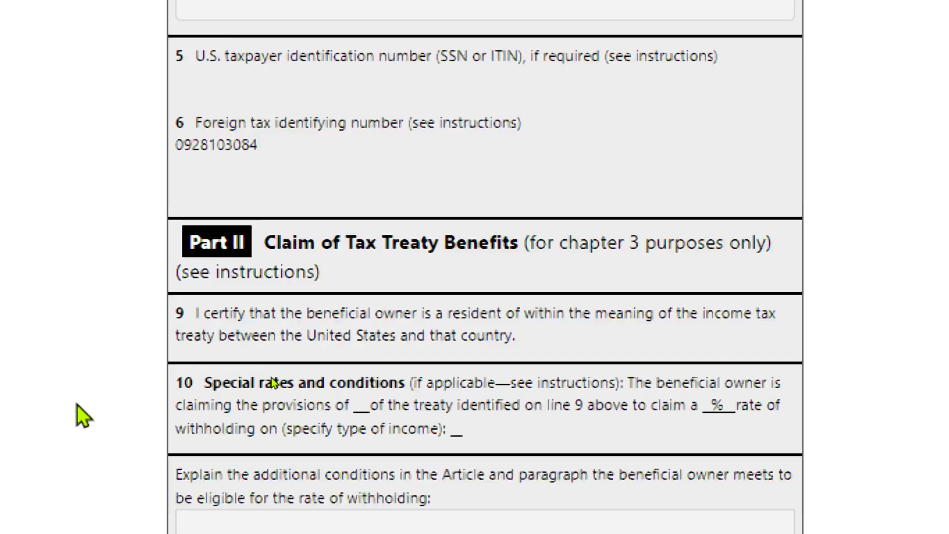
scroll(273, 383, "down", 20)
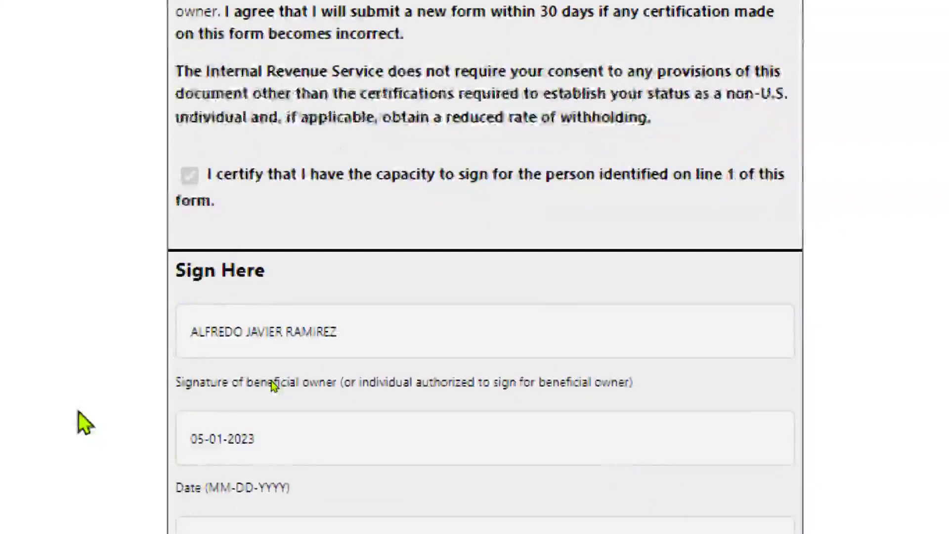
scroll(274, 387, "down", 3)
scroll(301, 484, "down", 3)
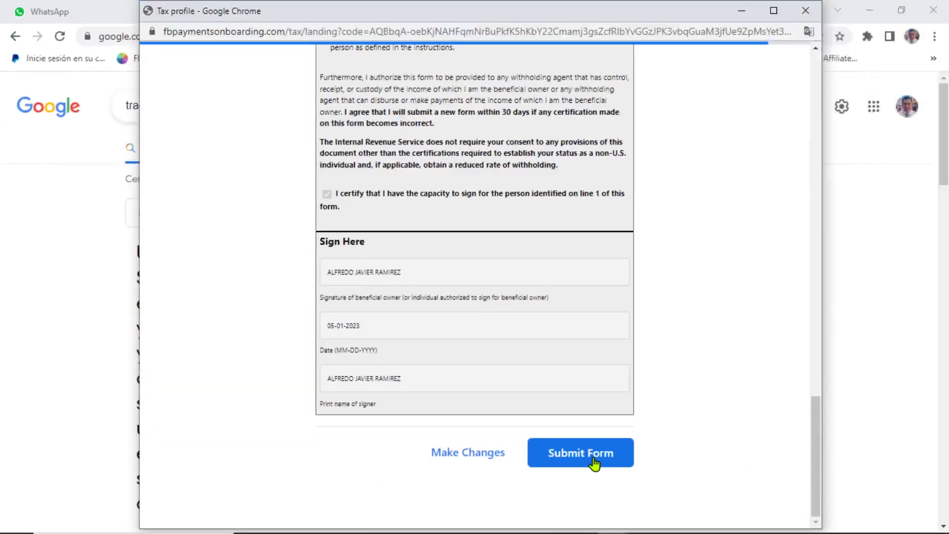
Step: Submit the W-8BEN form and confirm the validated tax summary with Done
left_click(580, 453)
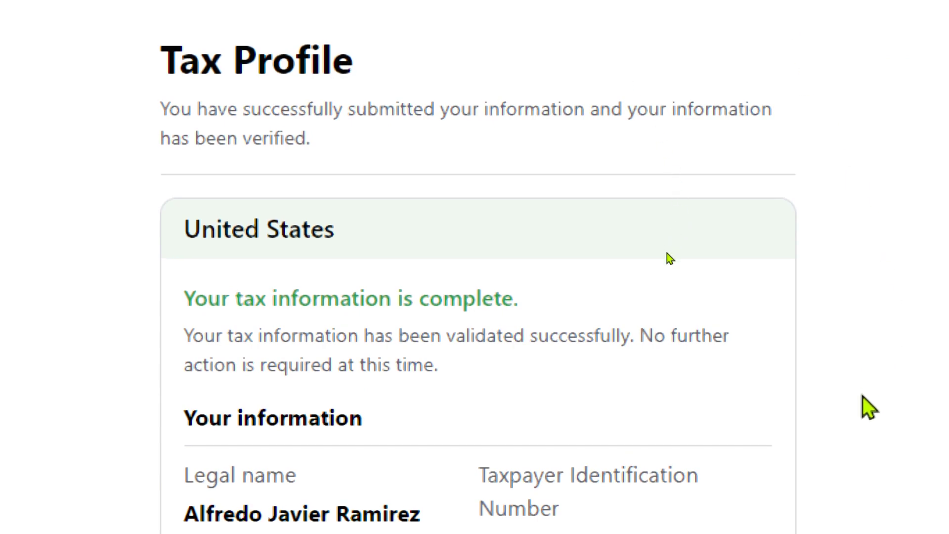
scroll(666, 253, "down", 2)
scroll(658, 259, "down", 2)
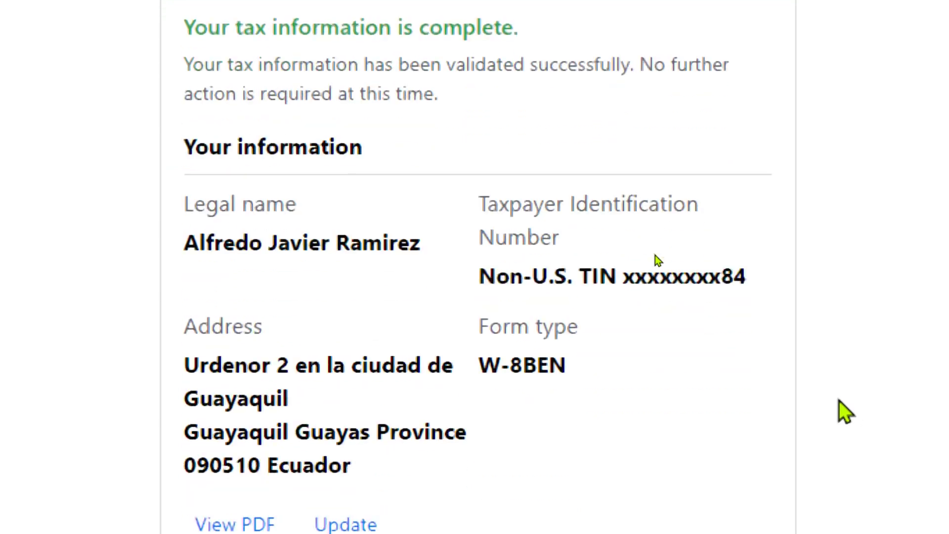
scroll(649, 318, "down", 3)
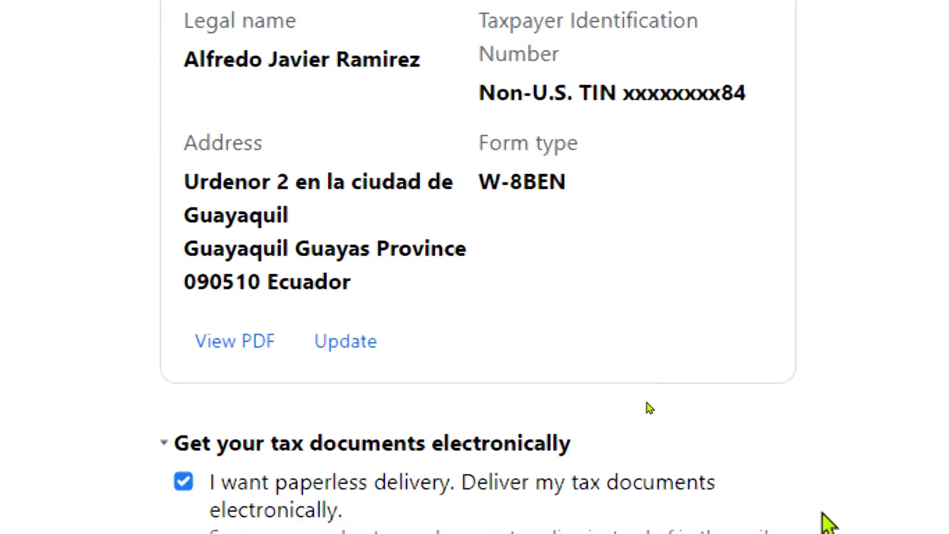
scroll(651, 399, "down", 4)
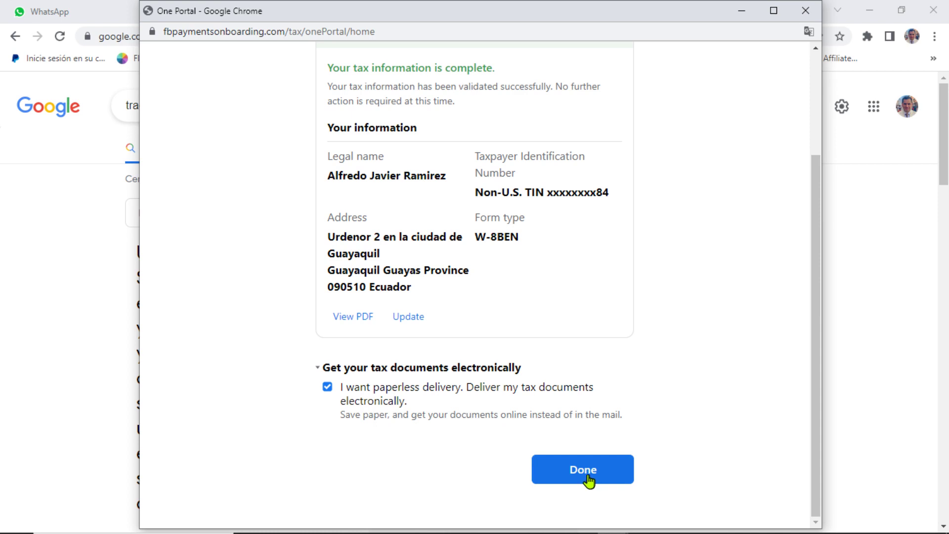
left_click(567, 481)
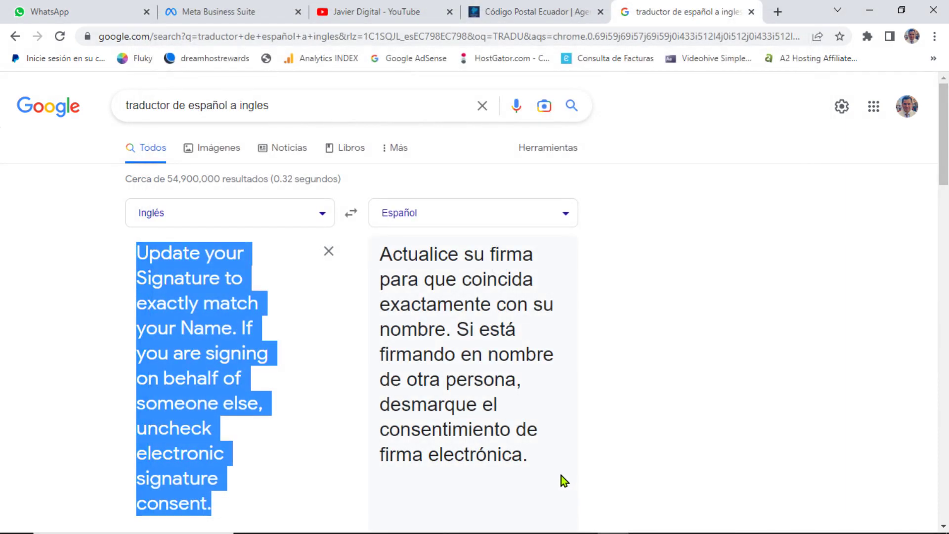
Step: Open 've a pagos' in a new tab, note the 100 USD minimum payout, and close the summary
left_click(232, 6)
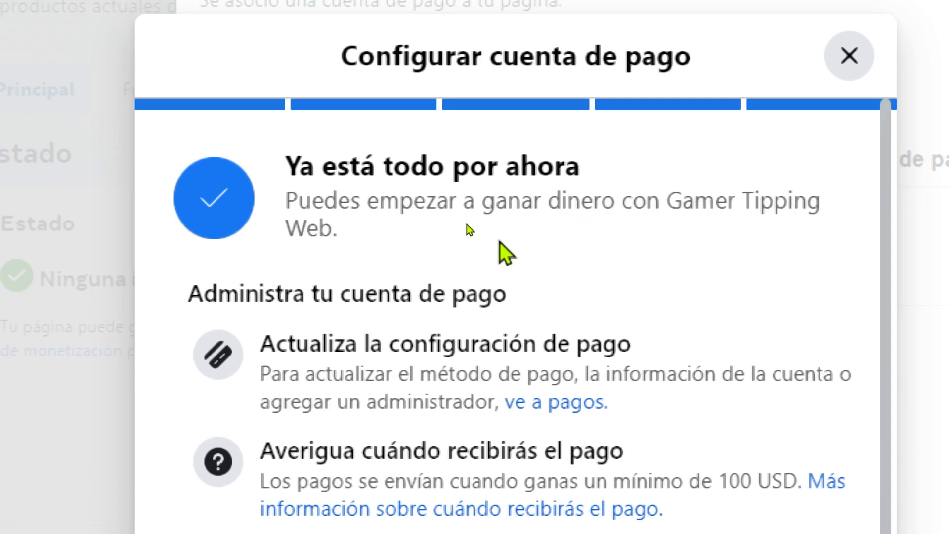
scroll(598, 360, "down", 1)
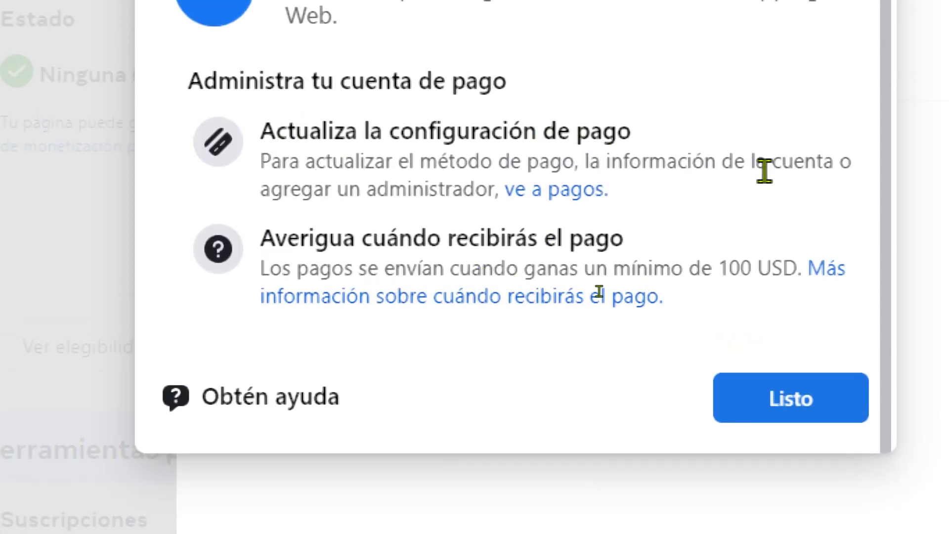
right_click(550, 200)
left_click(549, 221)
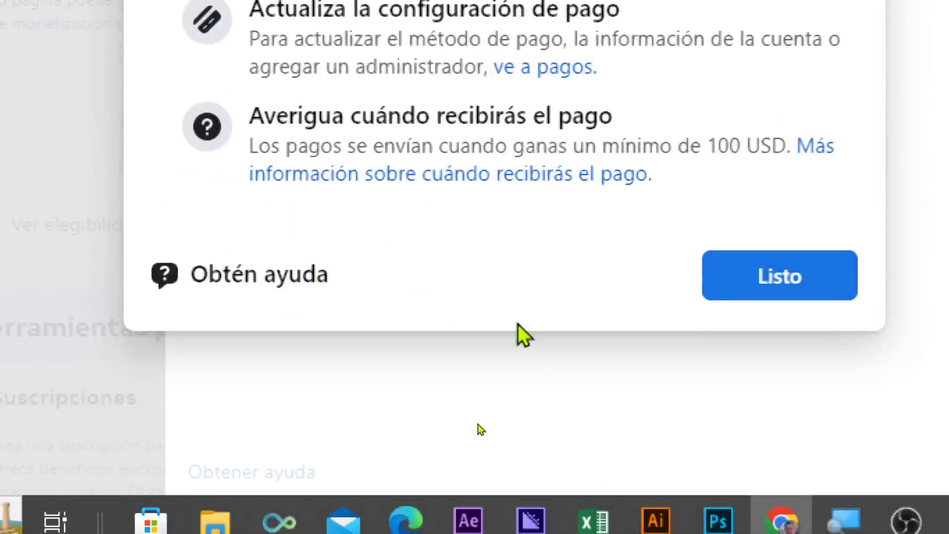
left_click_drag(250, 121, 617, 121)
left_click_drag(257, 148, 788, 143)
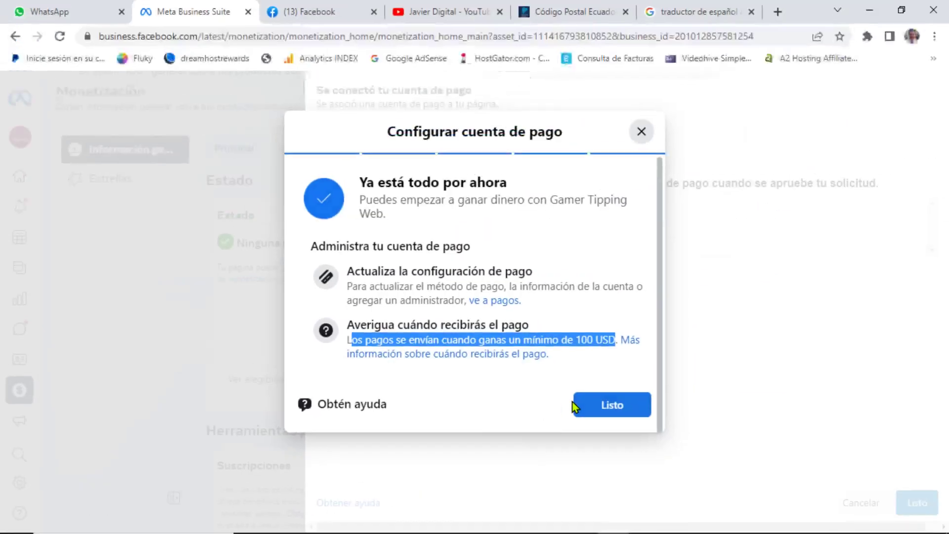
left_click(585, 406)
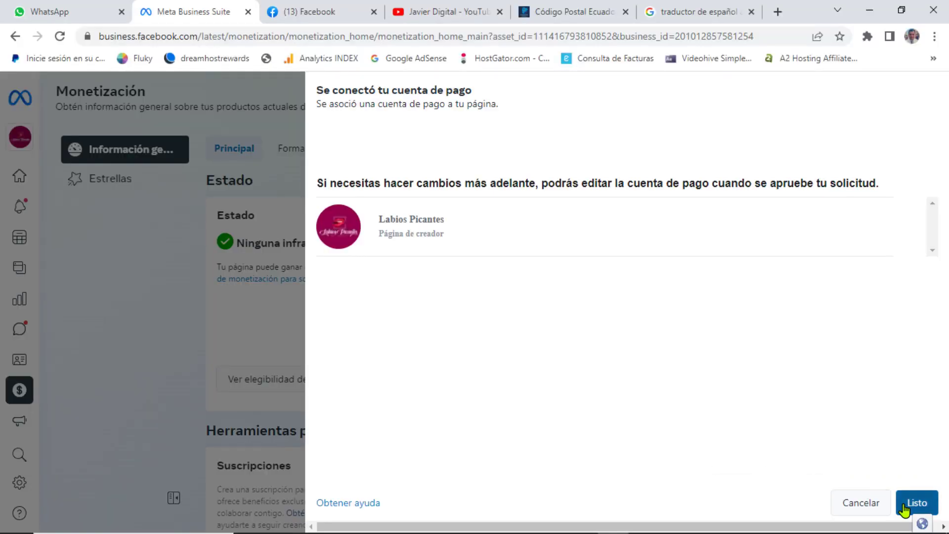
Step: Confirm the payout account, send the Stars request to review, and acknowledge the thank-you
left_click(906, 503)
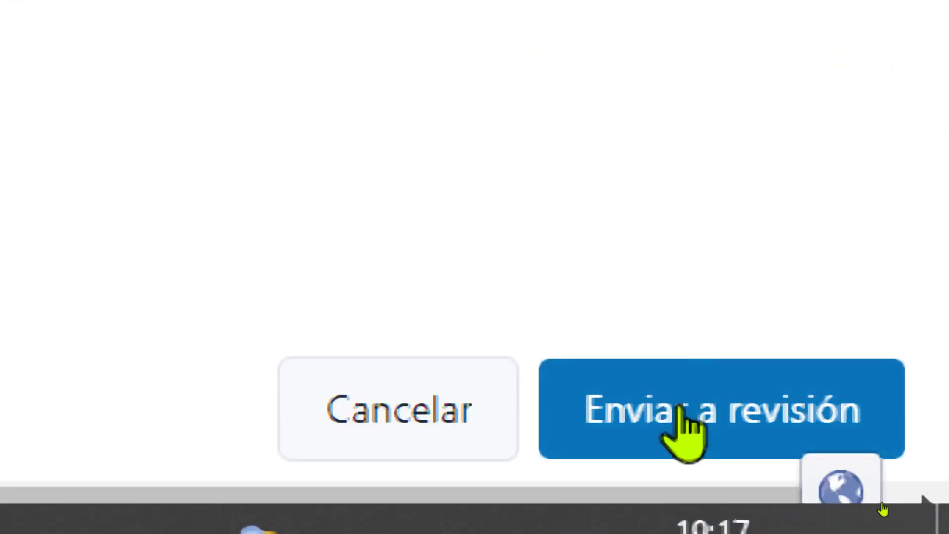
left_click(673, 437)
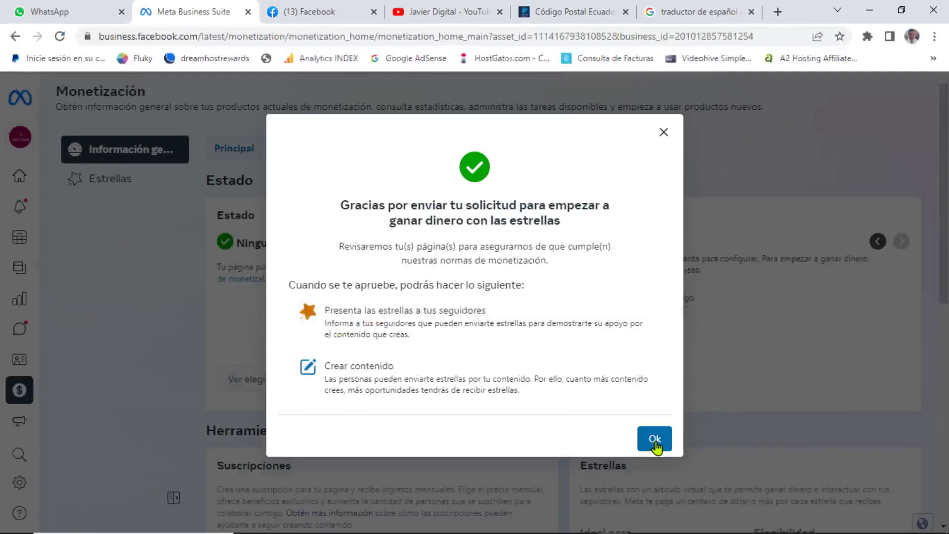
left_click(654, 439)
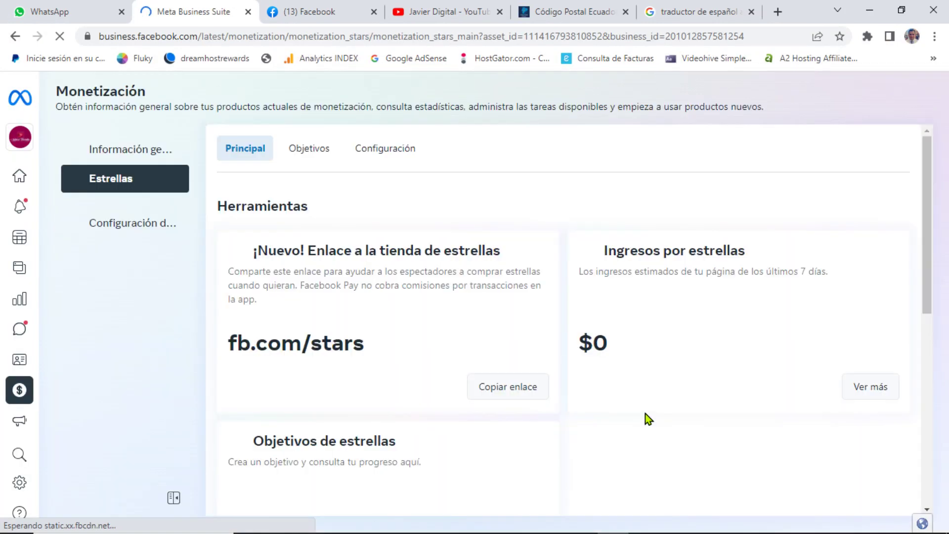
Step: Scroll through the Estrellas page, then go to Configuración de pagos
scroll(525, 381, "down", 8)
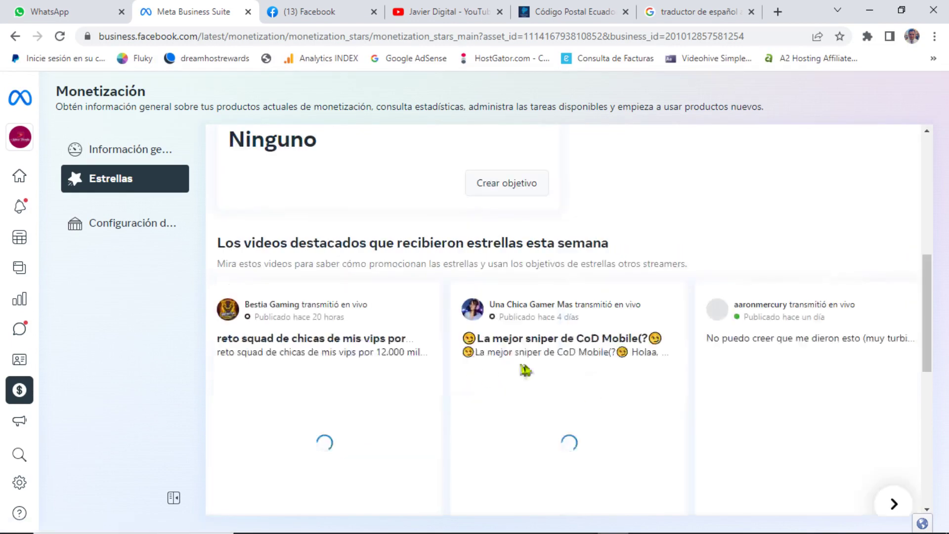
scroll(488, 399, "up", 1)
scroll(416, 307, "up", 7)
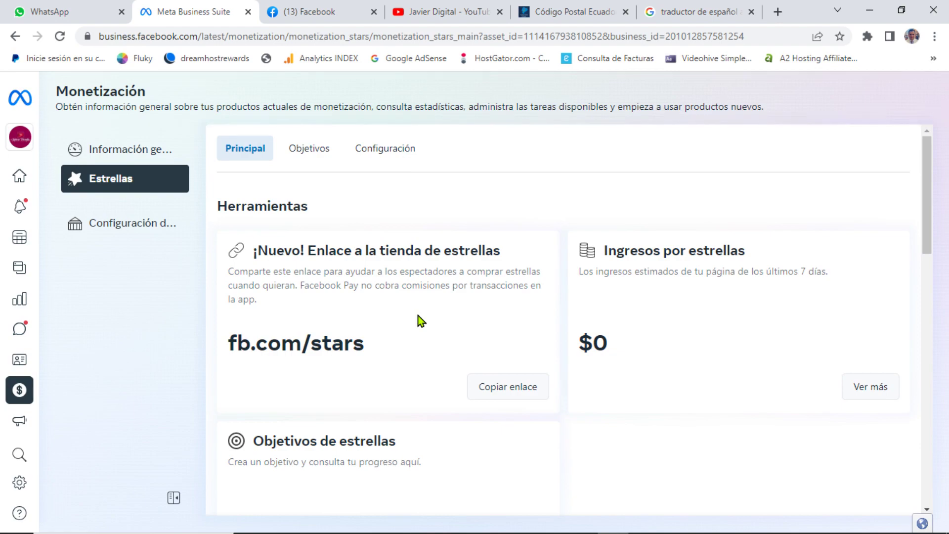
scroll(418, 317, "down", 10)
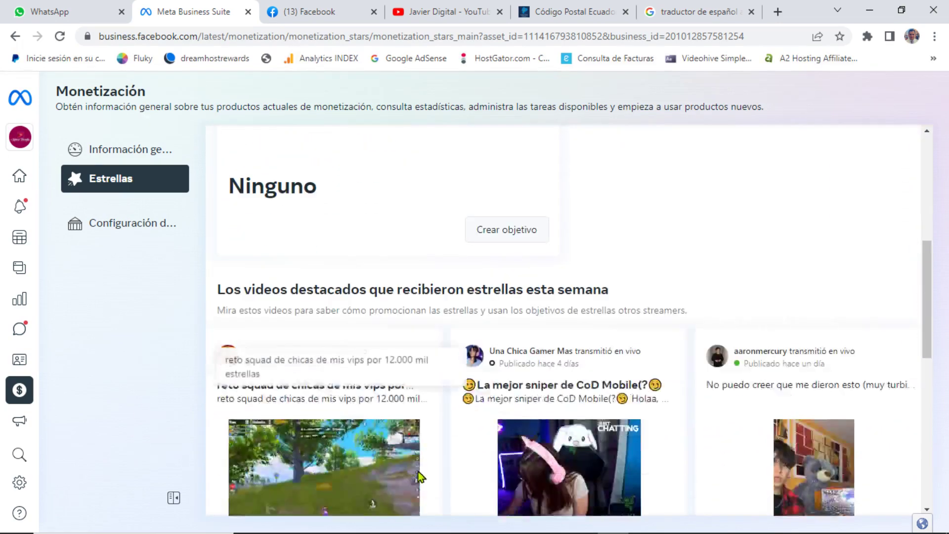
scroll(420, 484, "up", 3)
scroll(421, 486, "up", 7)
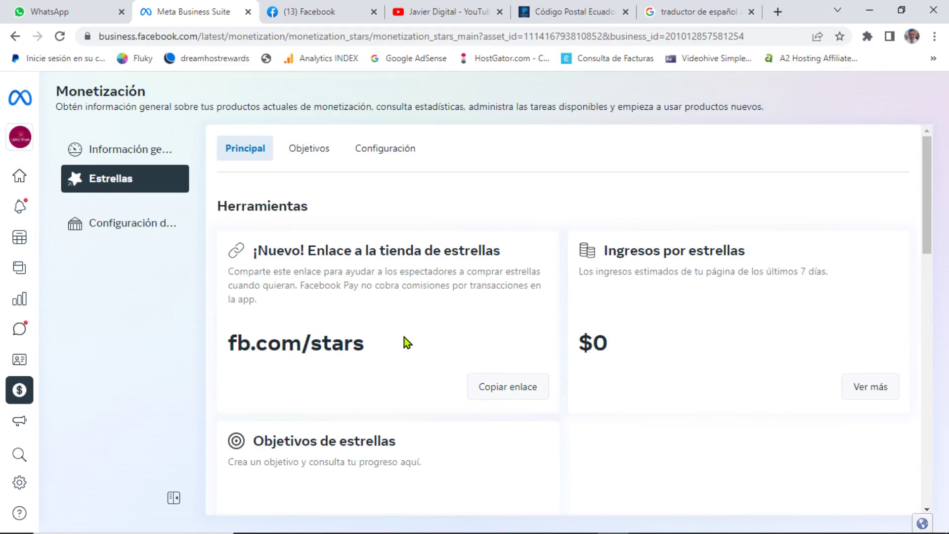
left_click(126, 231)
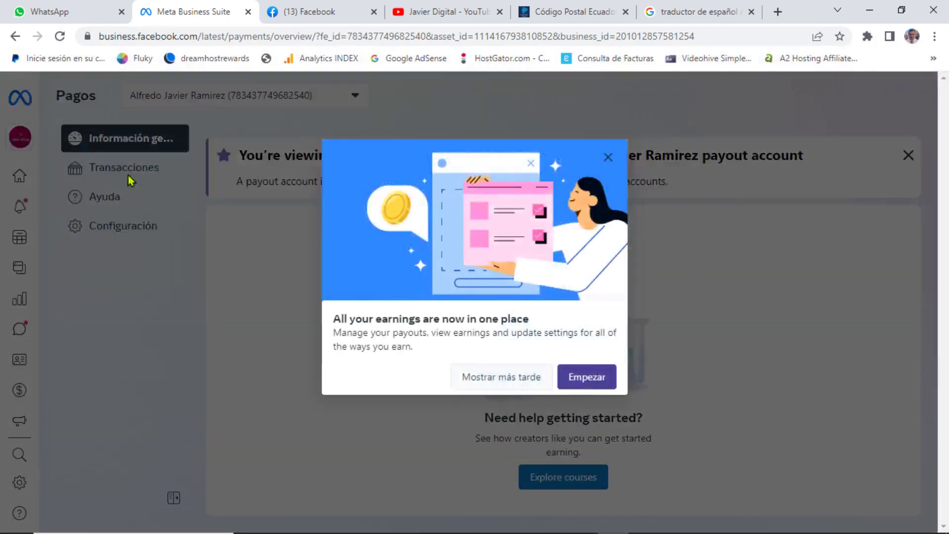
Step: Dismiss the earnings notice and open Configuración showing the Banco Pichincha payout account
left_click(607, 159)
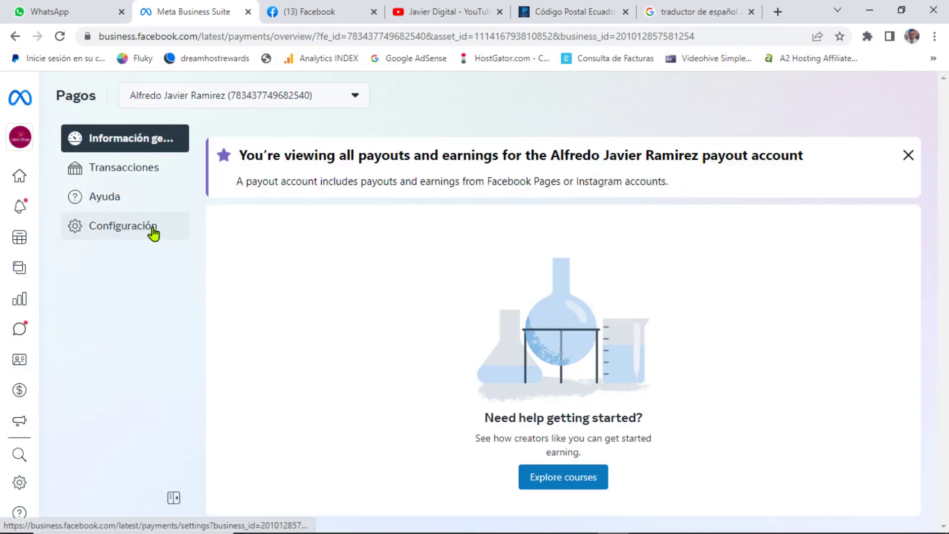
left_click(152, 230)
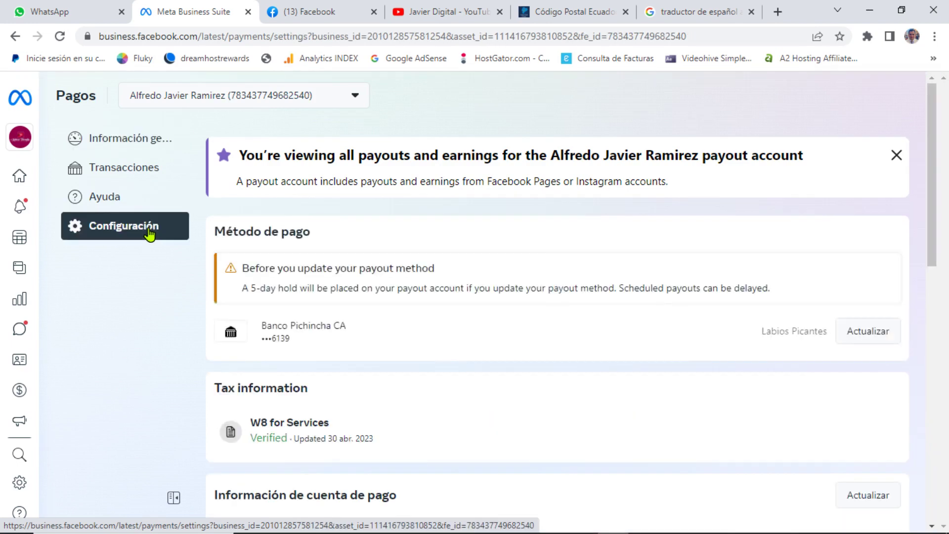
scroll(261, 336, "down", 1)
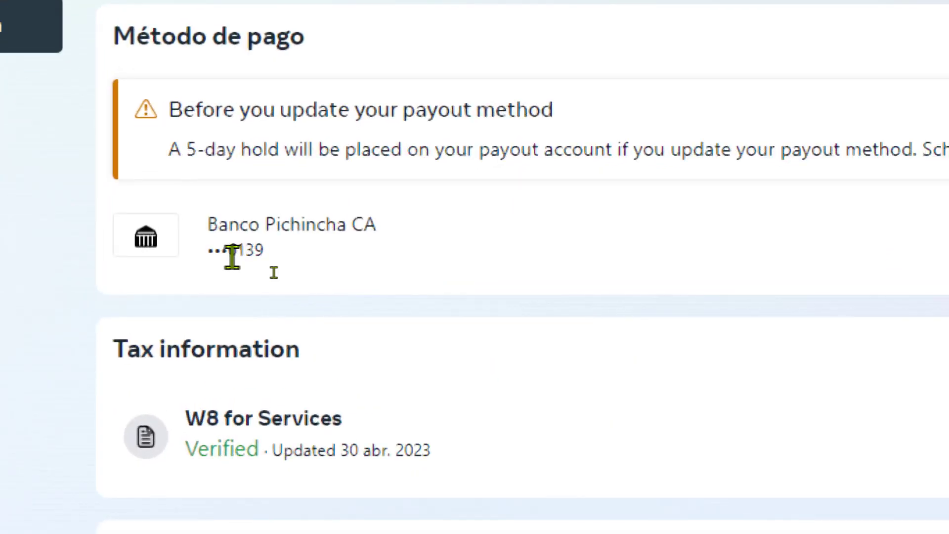
left_click_drag(230, 251, 276, 265)
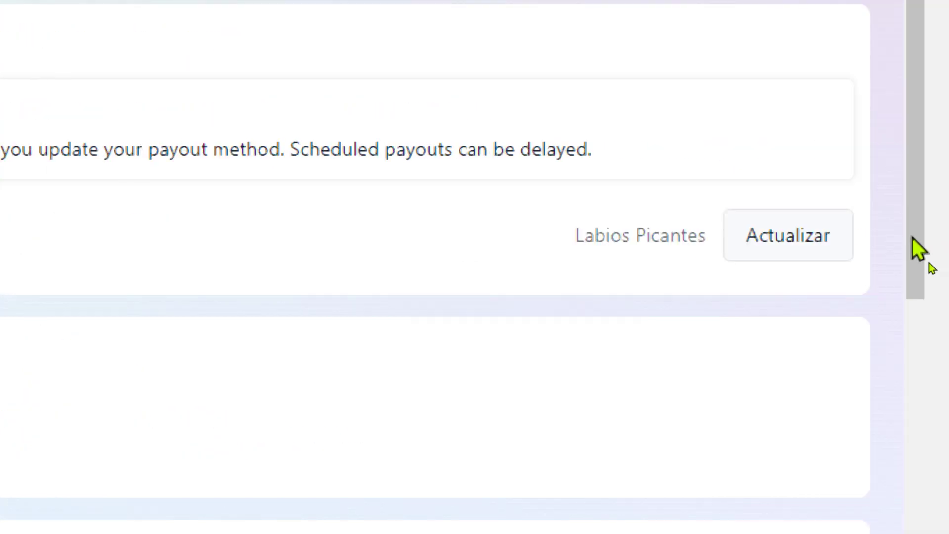
left_click_drag(706, 238, 560, 250)
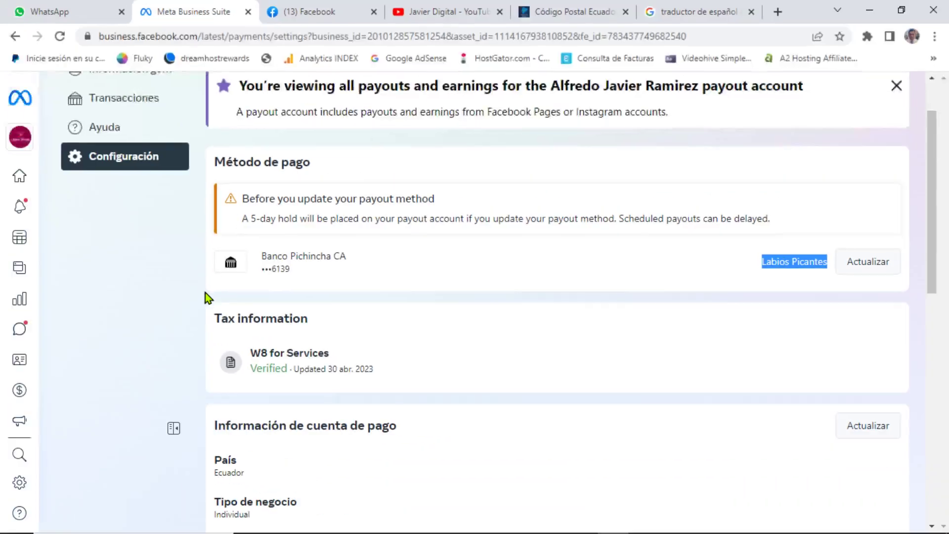
Step: Compare the bank details with the WhatsApp image and check W8 for Services shows Verified
left_click(71, 4)
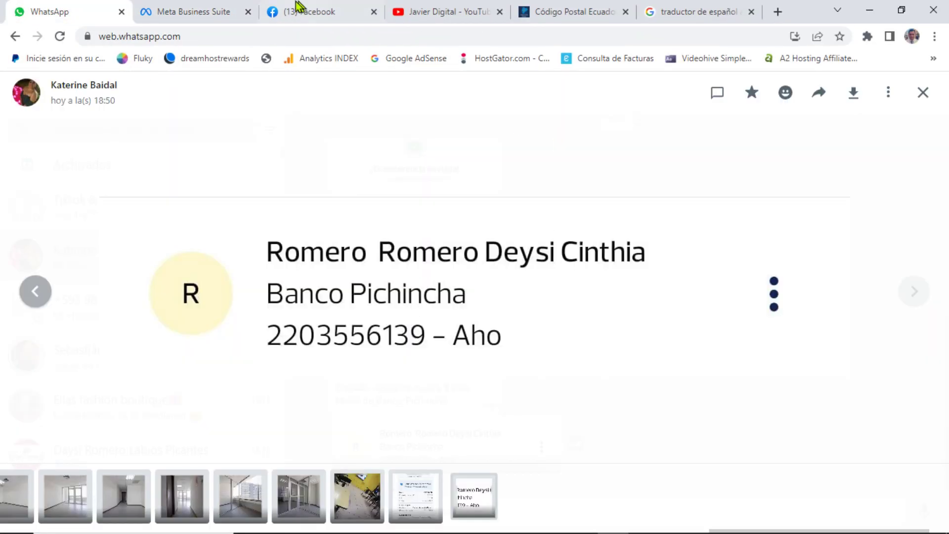
left_click(193, 12)
scroll(523, 396, "down", 7)
scroll(519, 415, "down", 1)
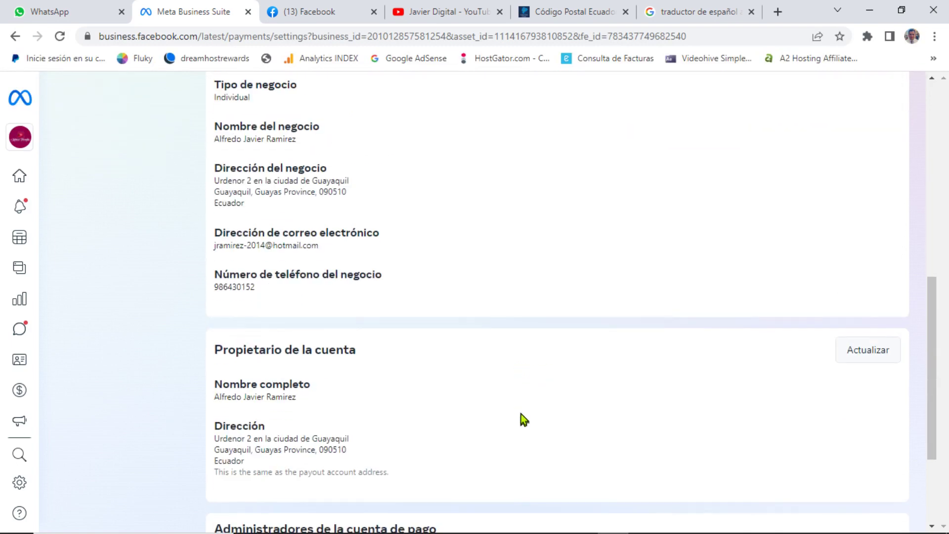
scroll(515, 411, "up", 3)
scroll(389, 395, "down", 5)
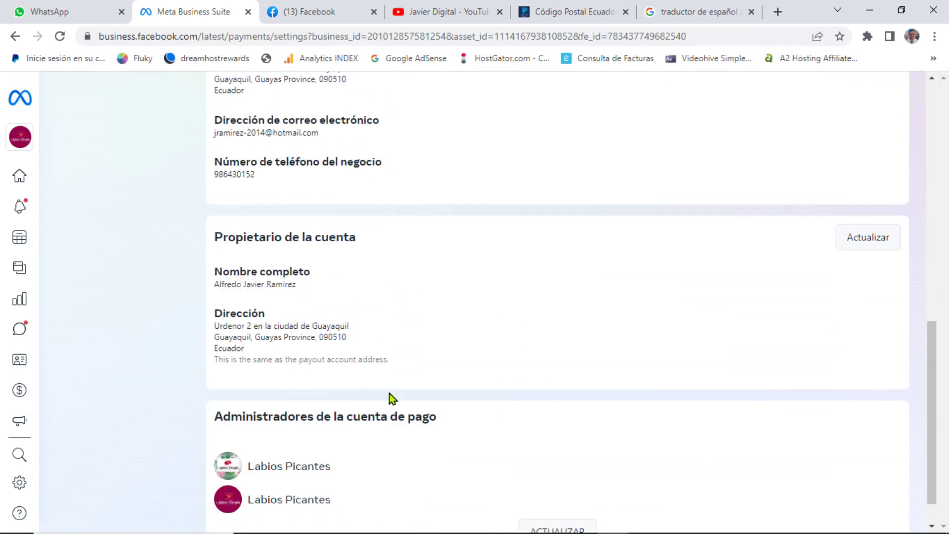
scroll(409, 396, "up", 7)
scroll(414, 401, "up", 5)
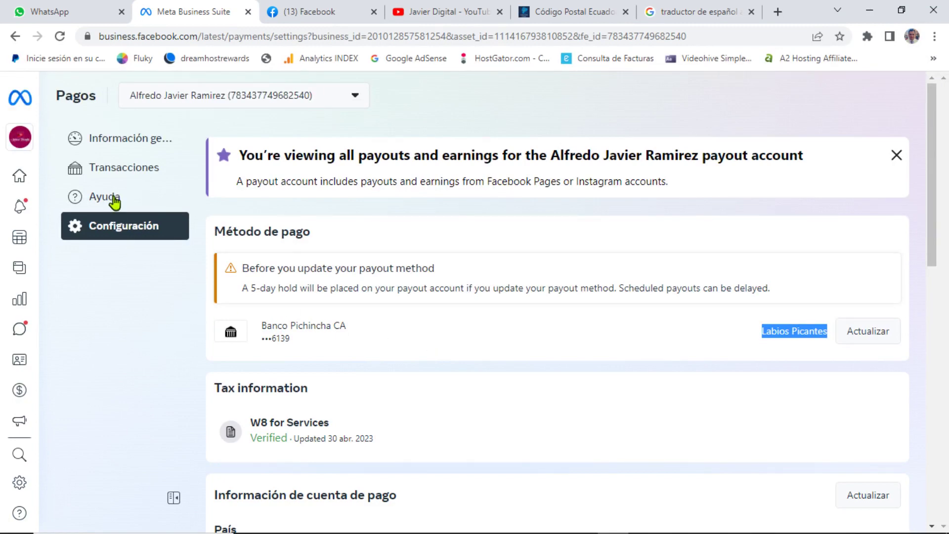
Step: Check the empty Transacciones list, return to Información general, dismiss the payout banner, and bring up OBS
left_click(119, 172)
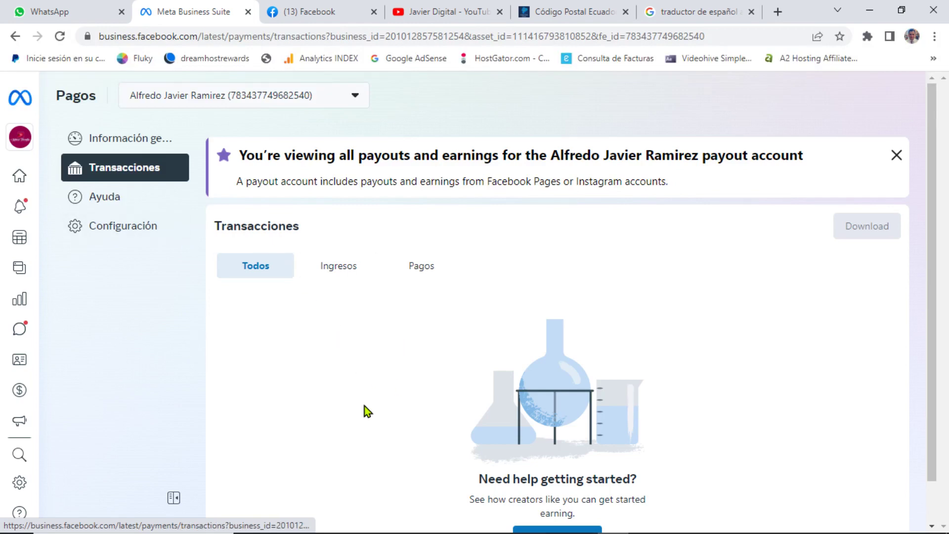
scroll(405, 444, "down", 1)
scroll(405, 448, "up", 1)
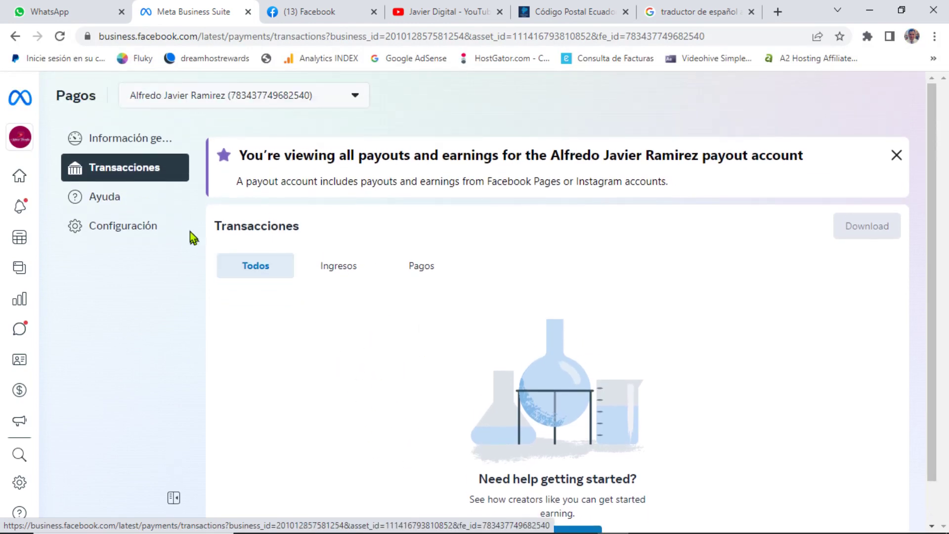
left_click(126, 141)
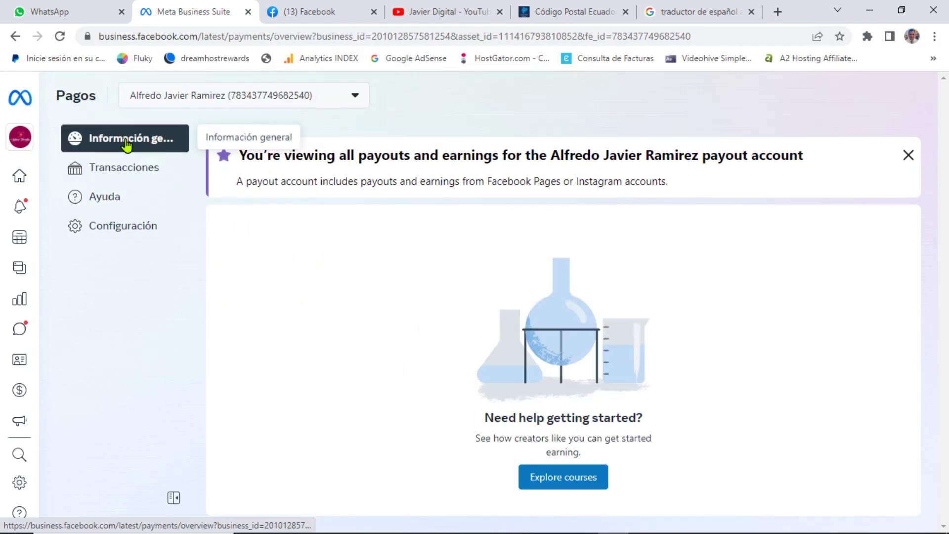
left_click_drag(909, 155, 669, 239)
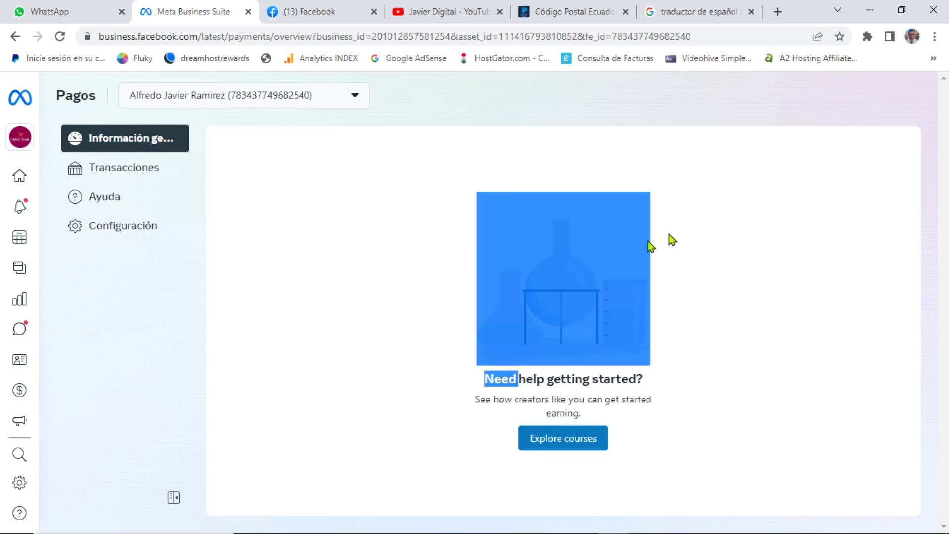
left_click(349, 316)
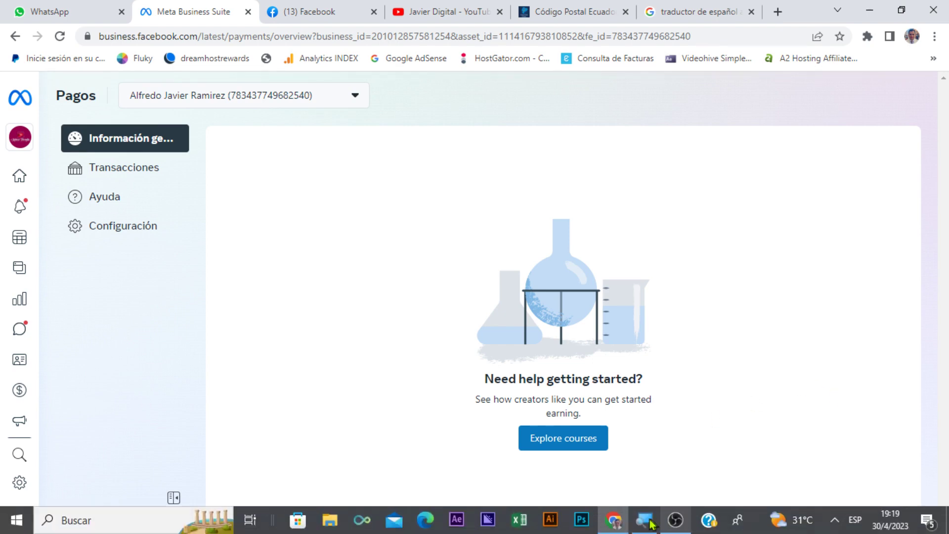
left_click(676, 520)
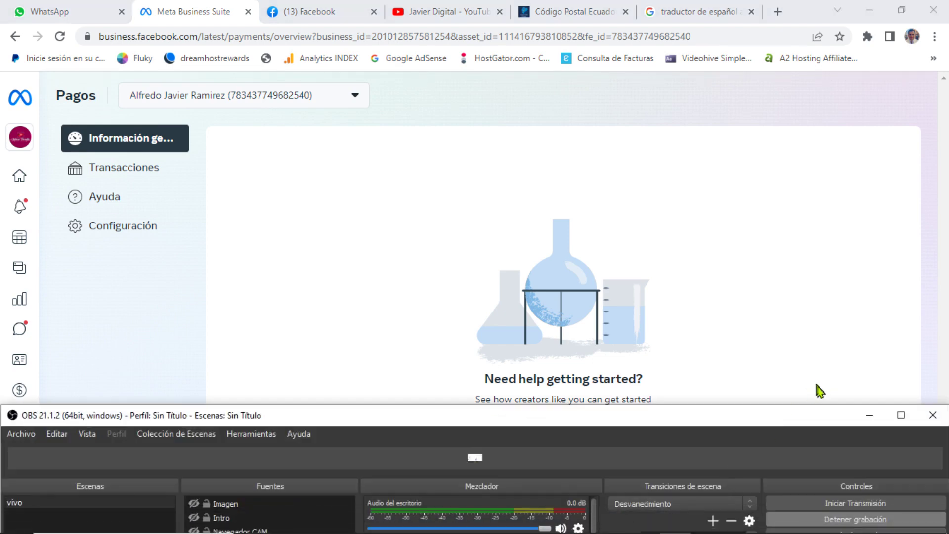